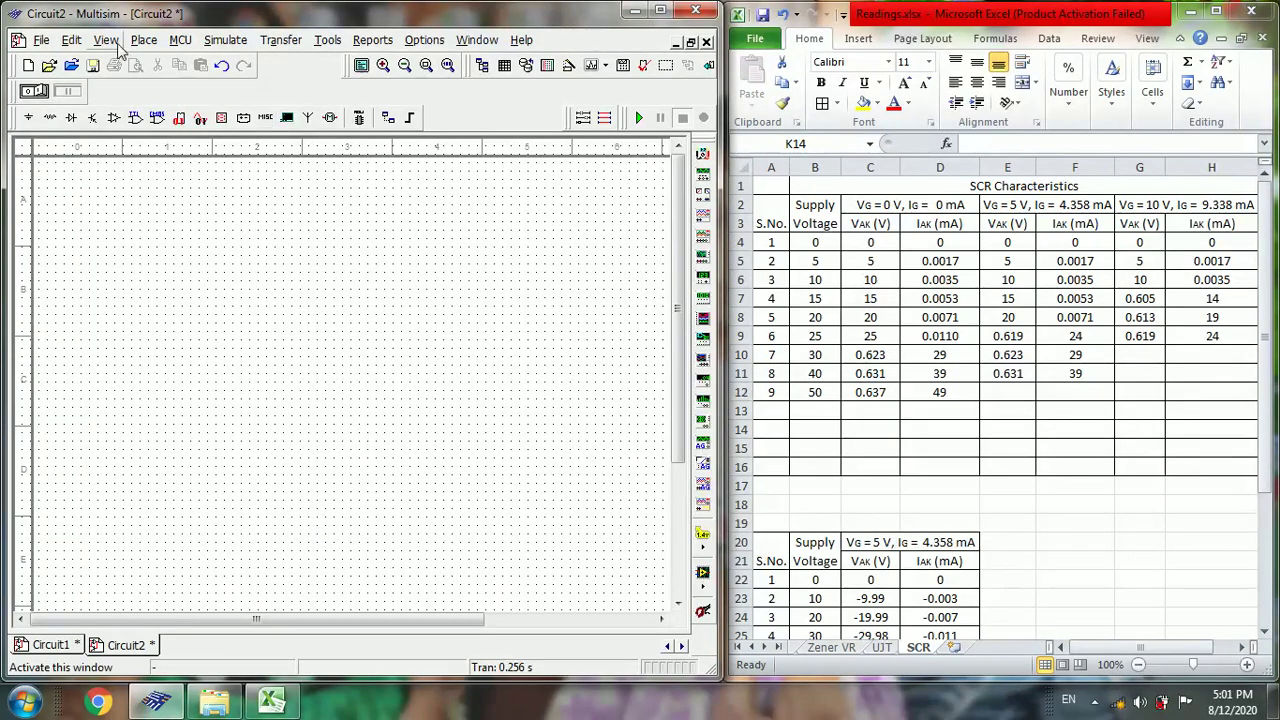
Place the 12 V DC_POWER source V1 from Sources > POWER_SOURCES on the left of the schematic
{"action": "left_click", "coordinate": [144, 40]}
{"action": "left_click", "coordinate": [180, 63]}
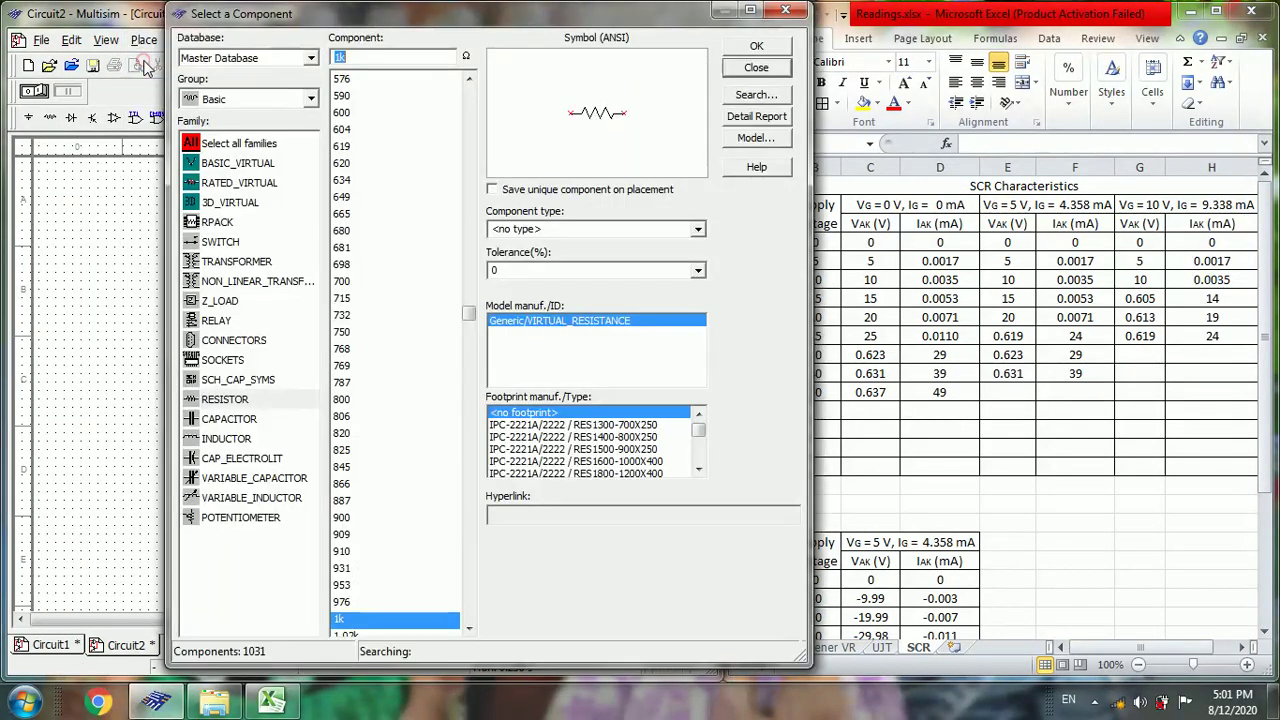
{"action": "left_click", "coordinate": [310, 100]}
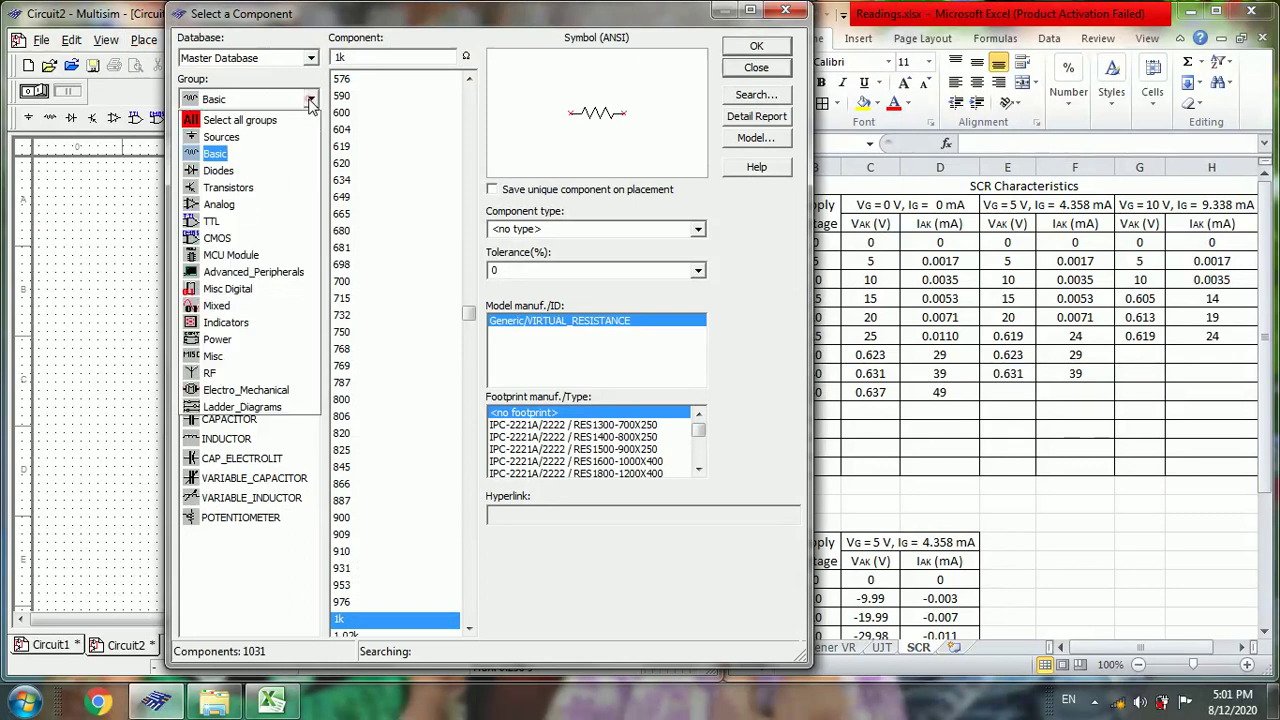
{"action": "left_click", "coordinate": [216, 132]}
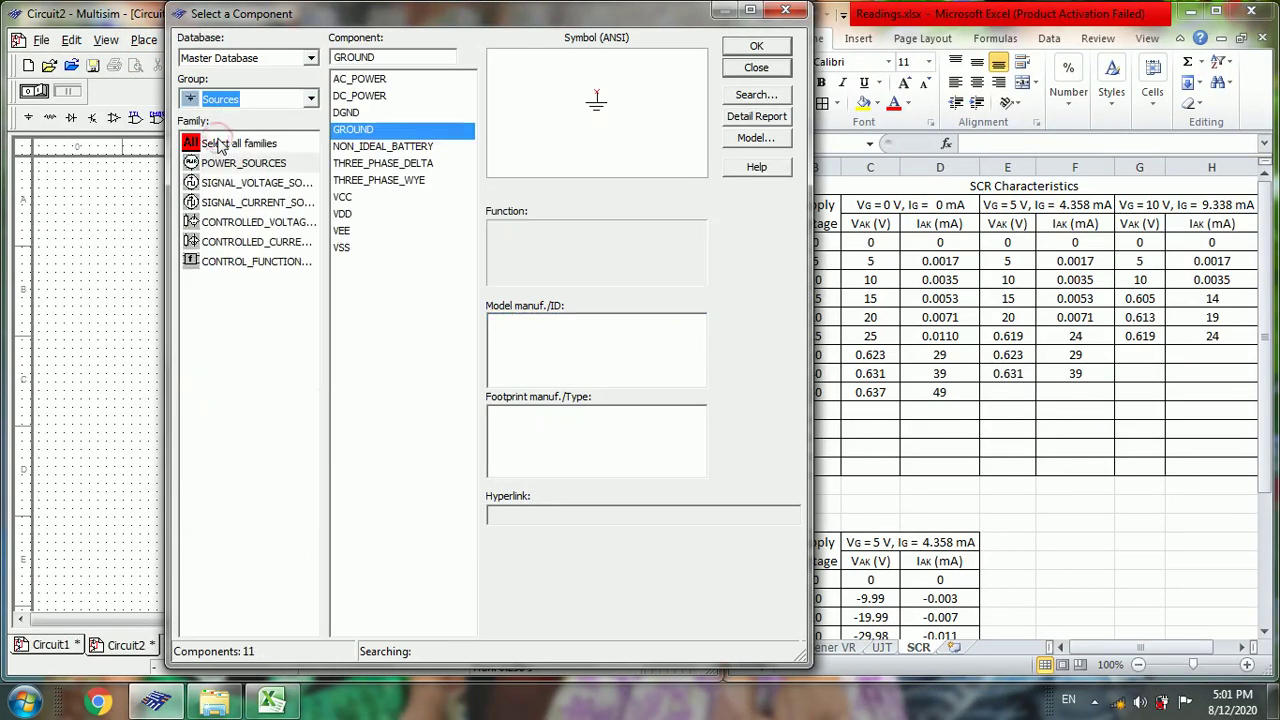
{"action": "left_click", "coordinate": [222, 165]}
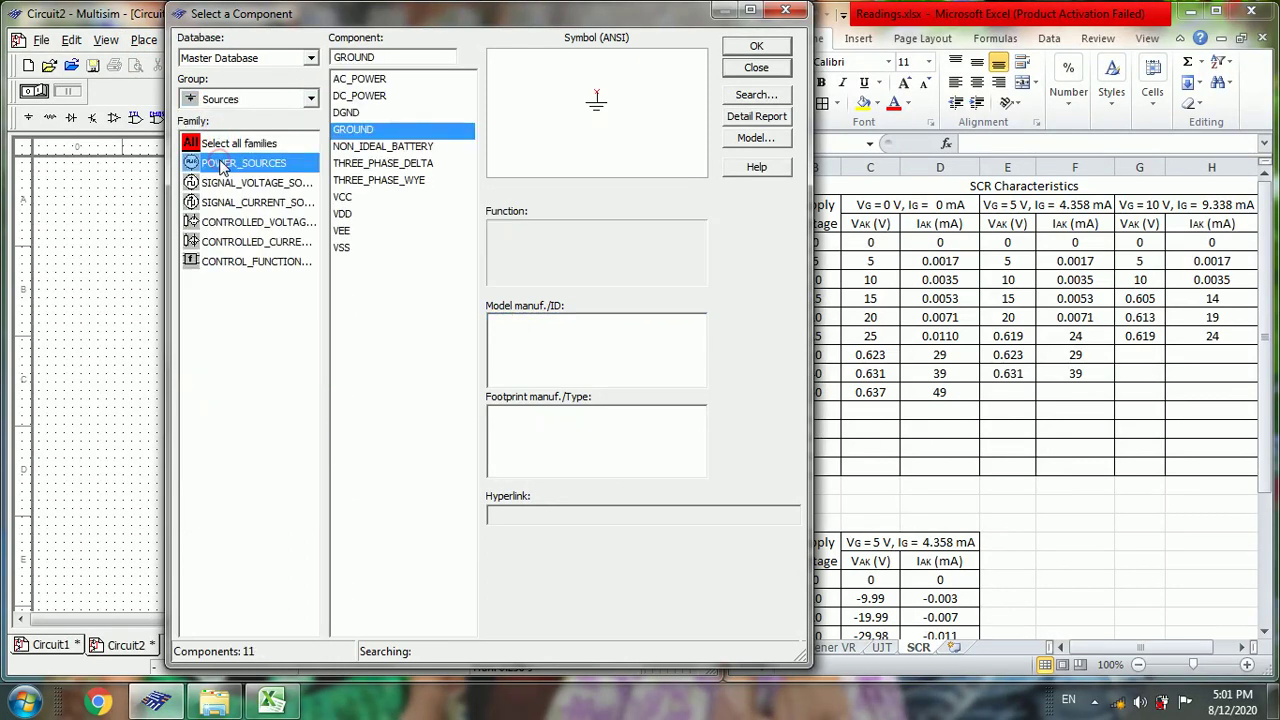
{"action": "left_click", "coordinate": [370, 100]}
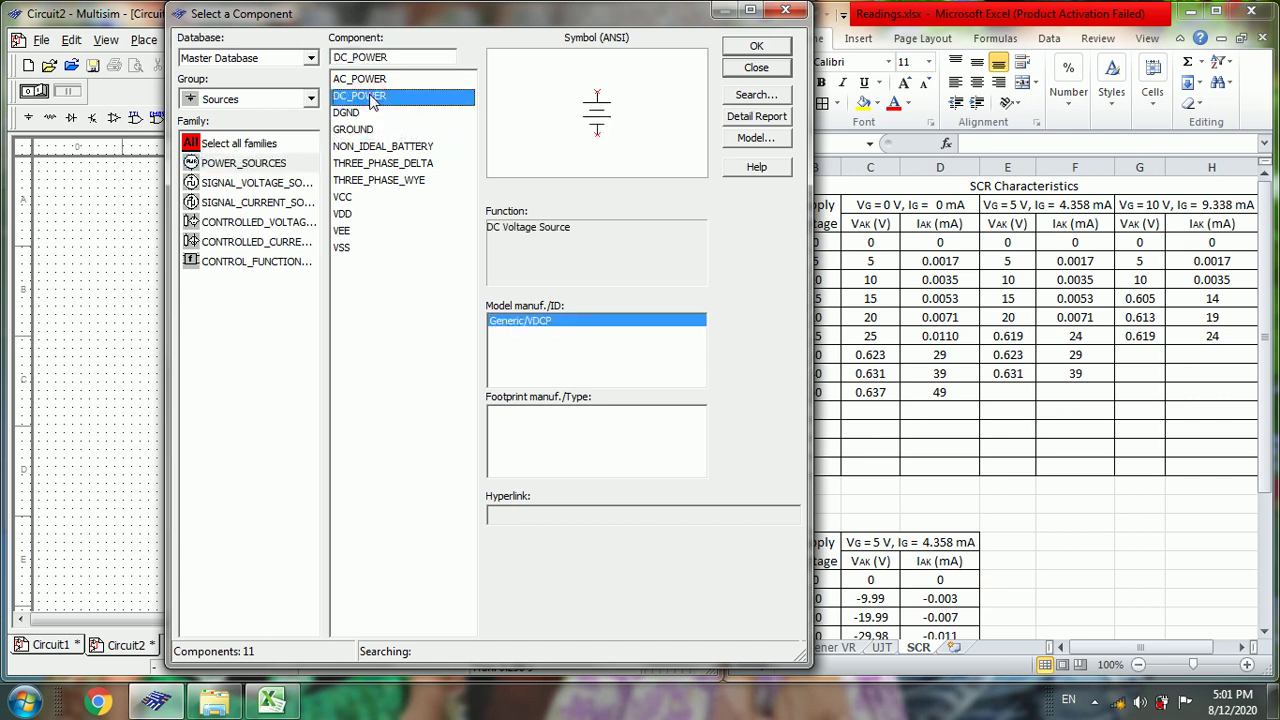
{"action": "double_click", "coordinate": [370, 100]}
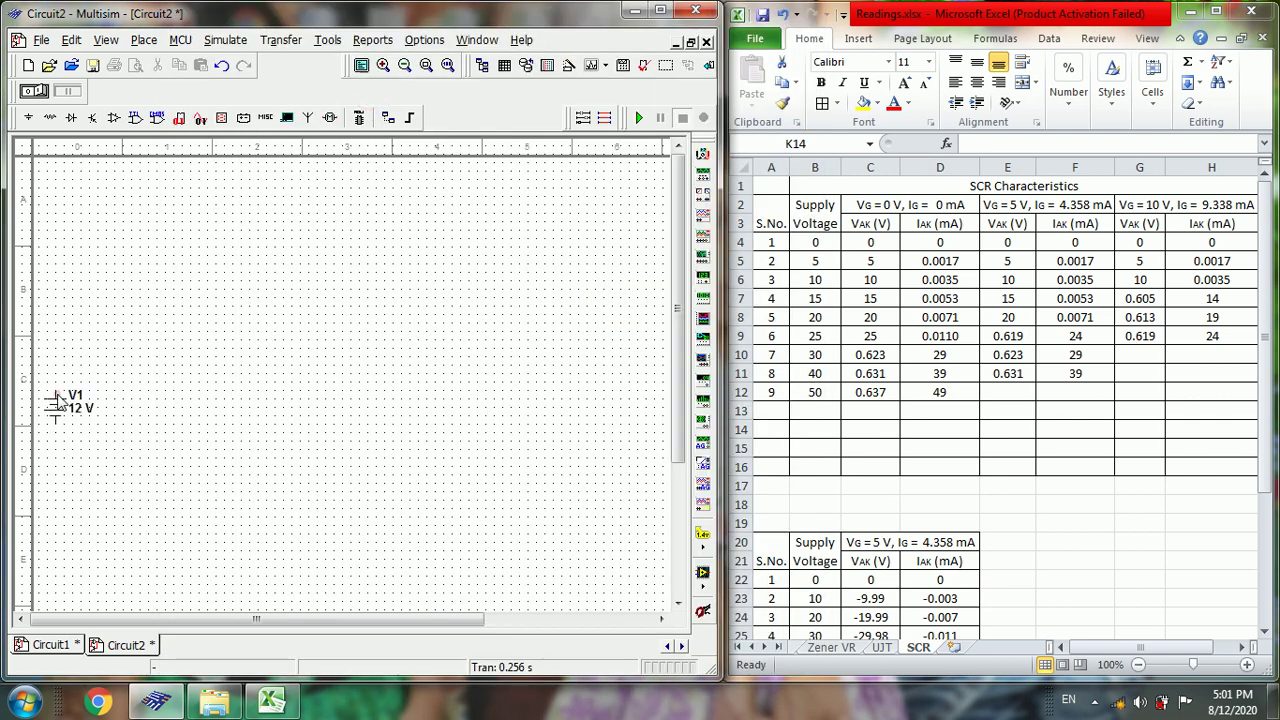
{"action": "left_click", "coordinate": [57, 400]}
Add a second DC power source at the right and a ground symbol near the bottom centre
{"action": "double_click", "coordinate": [370, 100]}
{"action": "left_click", "coordinate": [635, 405]}
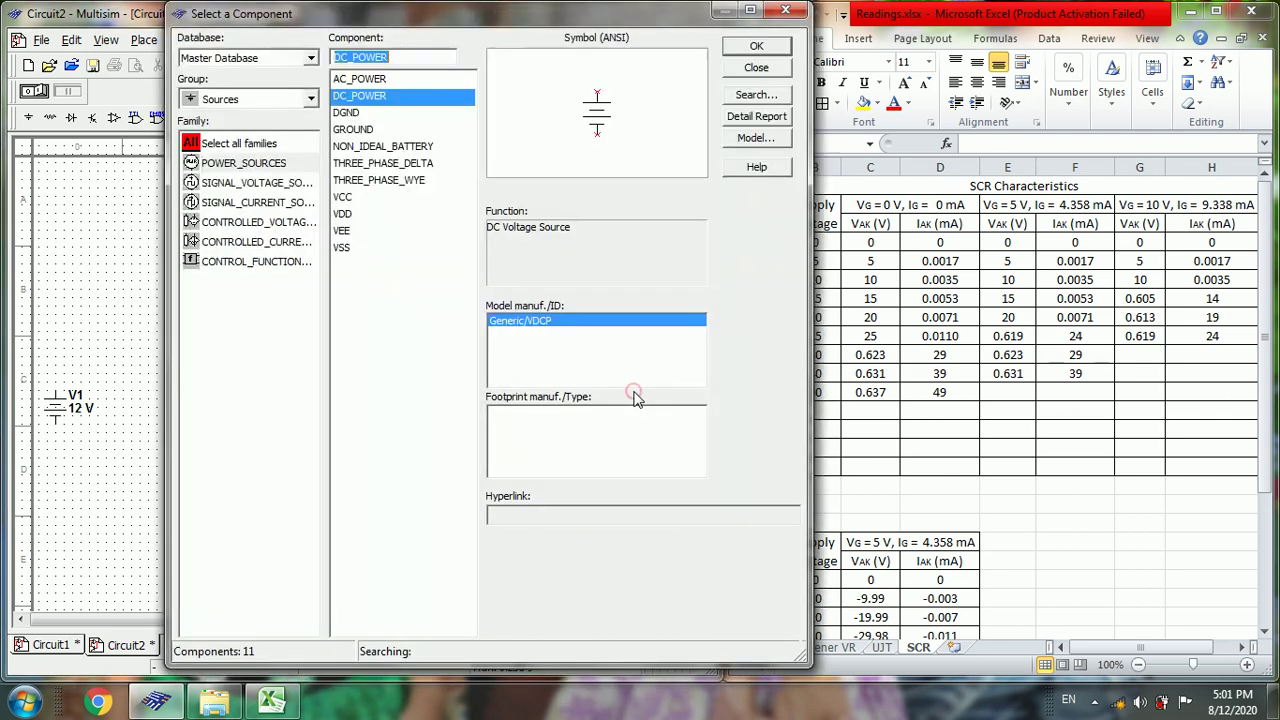
{"action": "double_click", "coordinate": [370, 130]}
{"action": "left_click", "coordinate": [345, 512]}
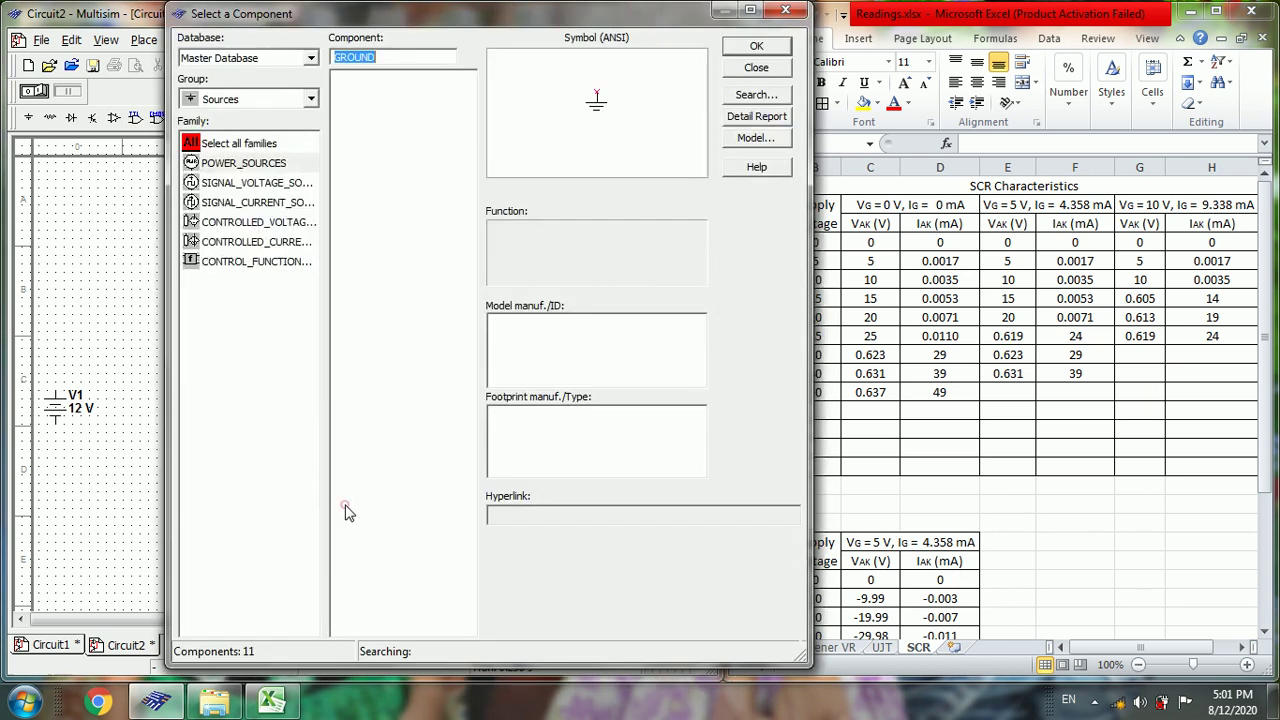
Place two 1k resistors from Basic > RESISTOR: R1 above V1 and R2 near the top right
{"action": "left_click", "coordinate": [310, 100]}
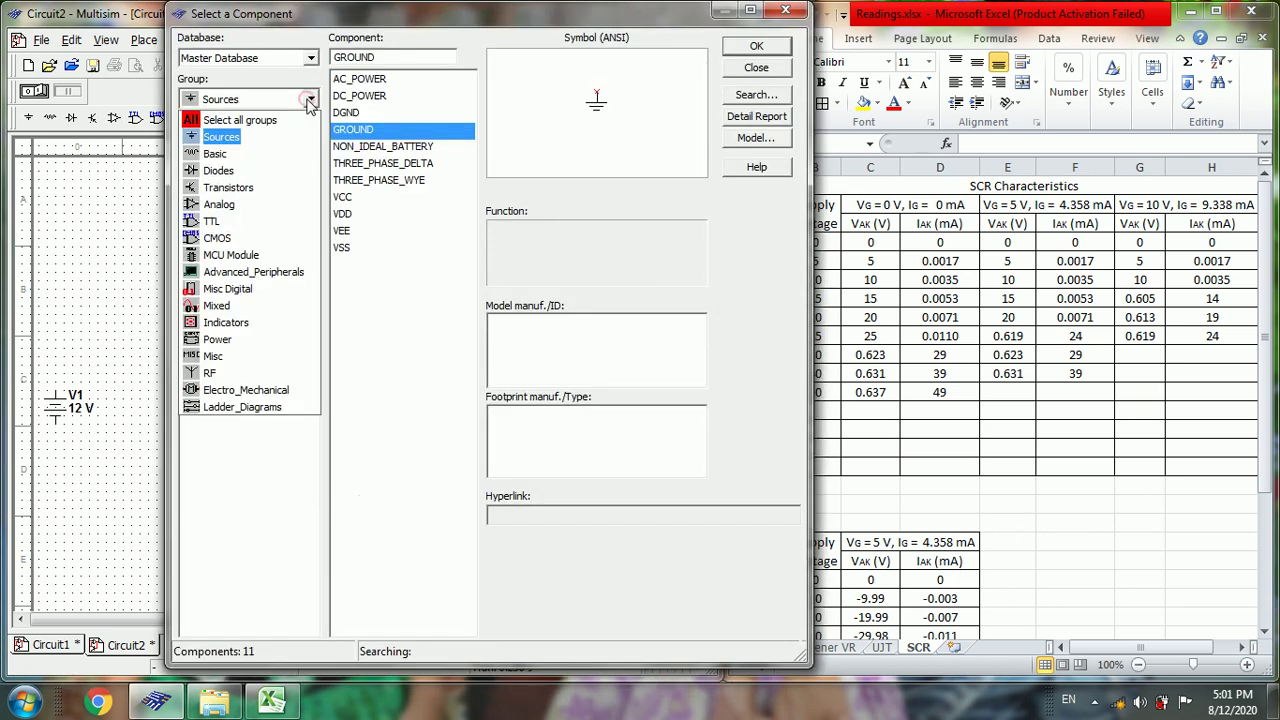
{"action": "left_click", "coordinate": [226, 153]}
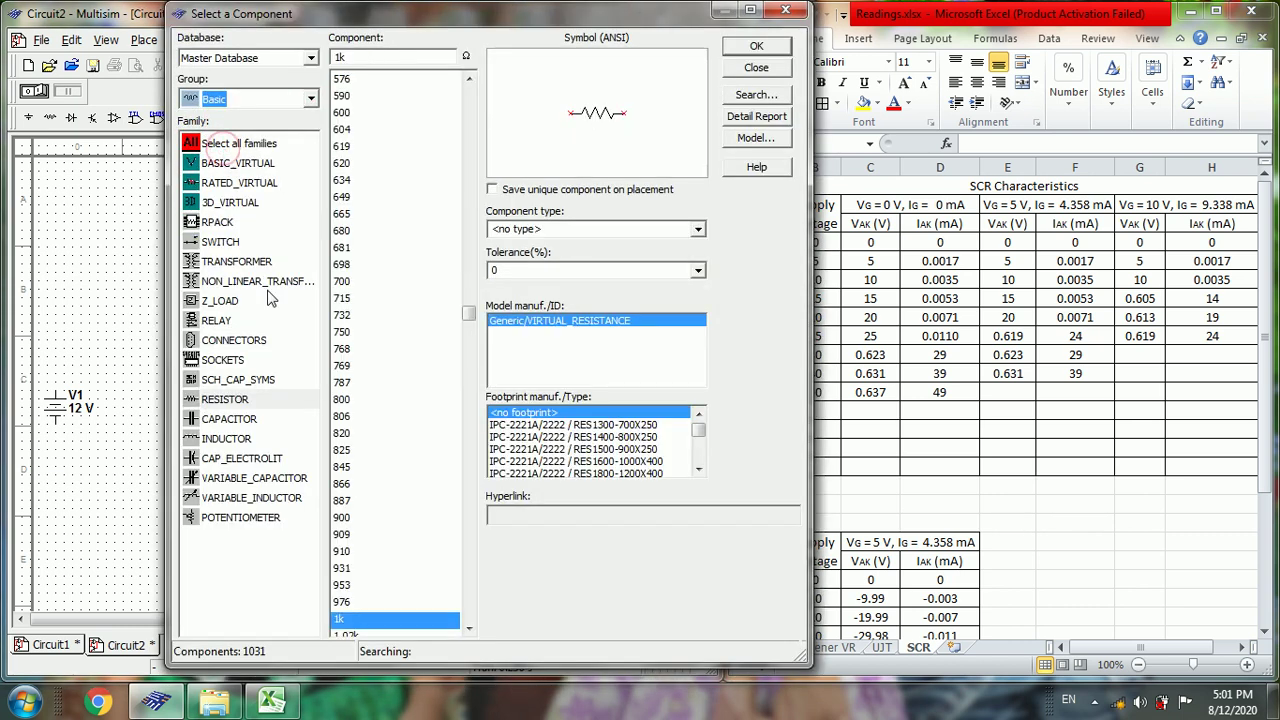
{"action": "left_click", "coordinate": [226, 399]}
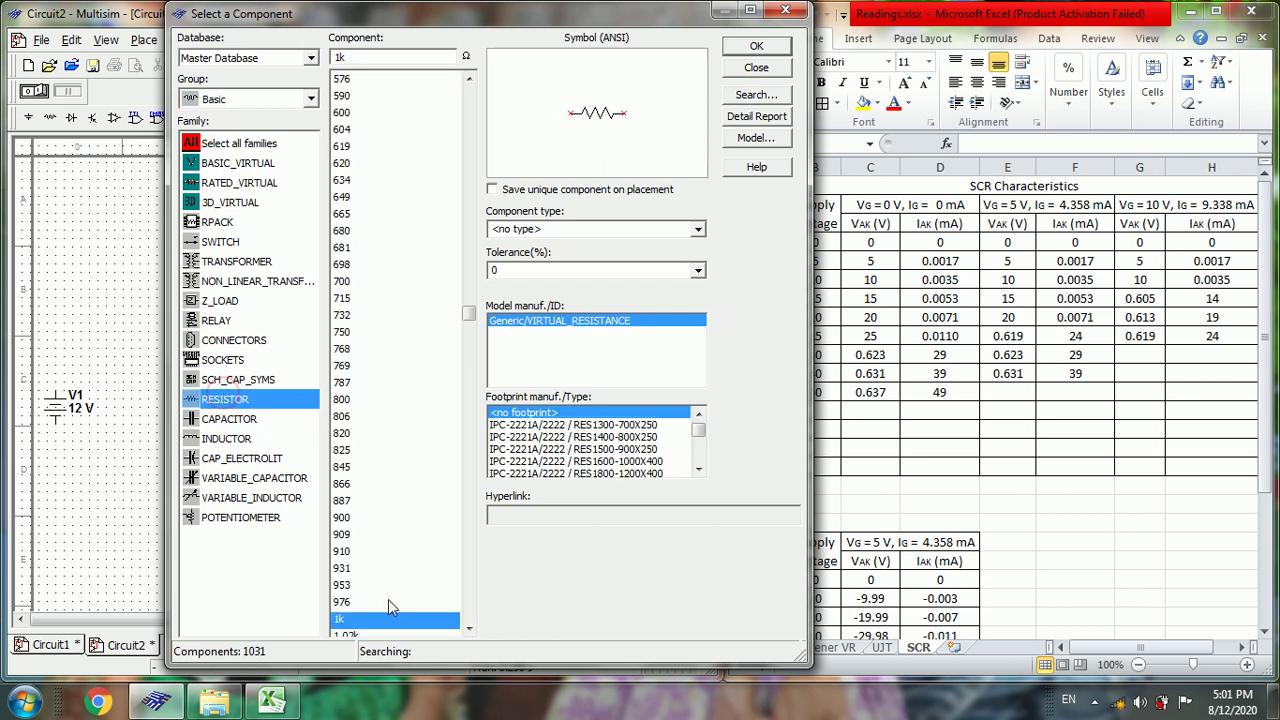
{"action": "double_click", "coordinate": [372, 622]}
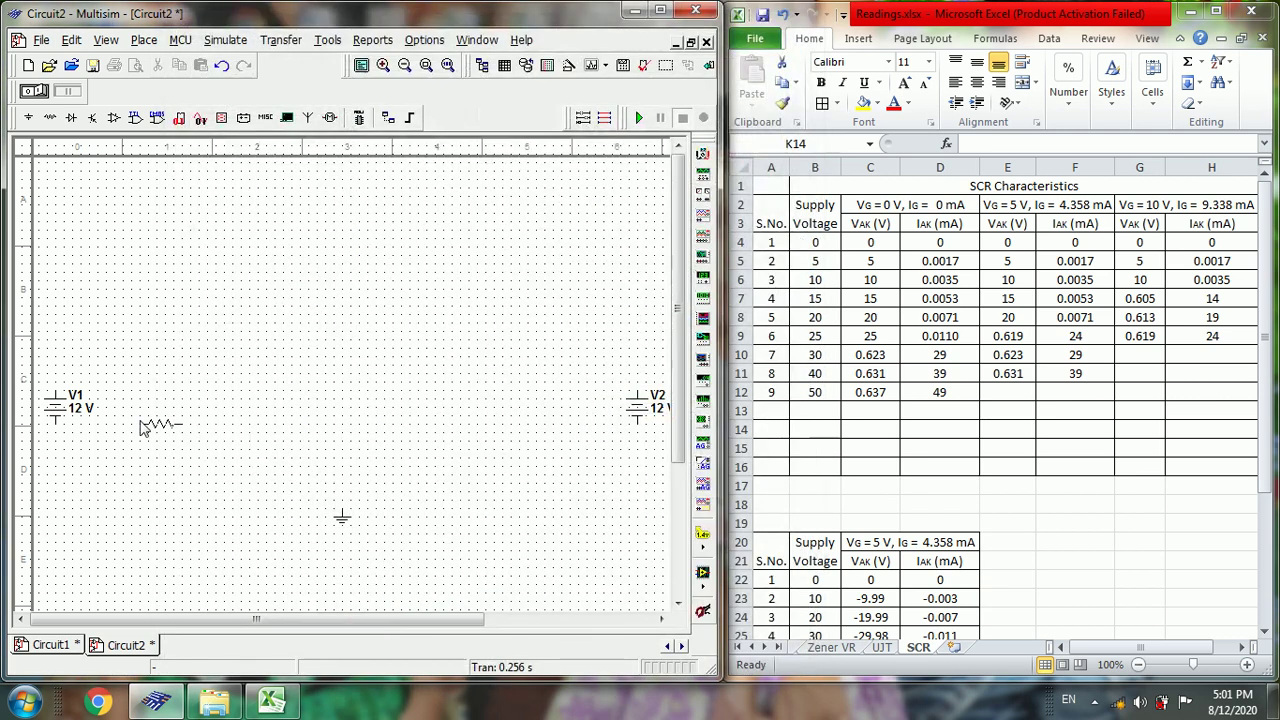
{"action": "left_click", "coordinate": [76, 343]}
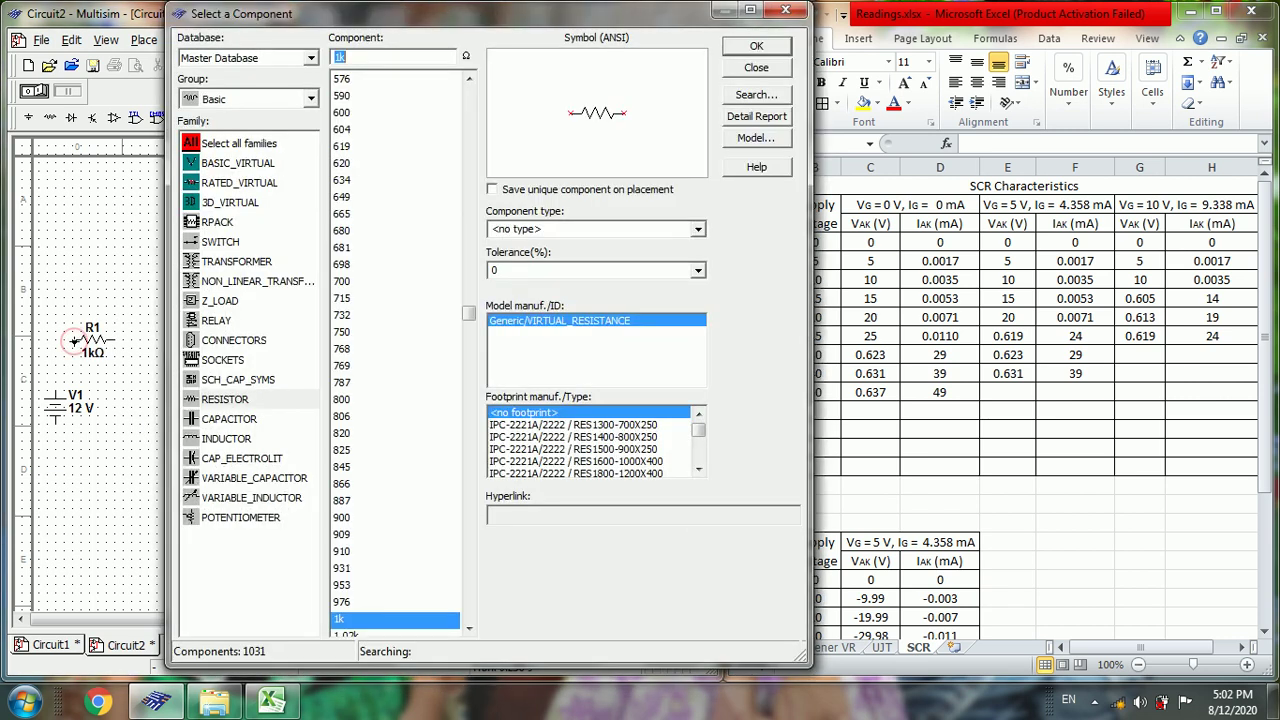
{"action": "double_click", "coordinate": [378, 622]}
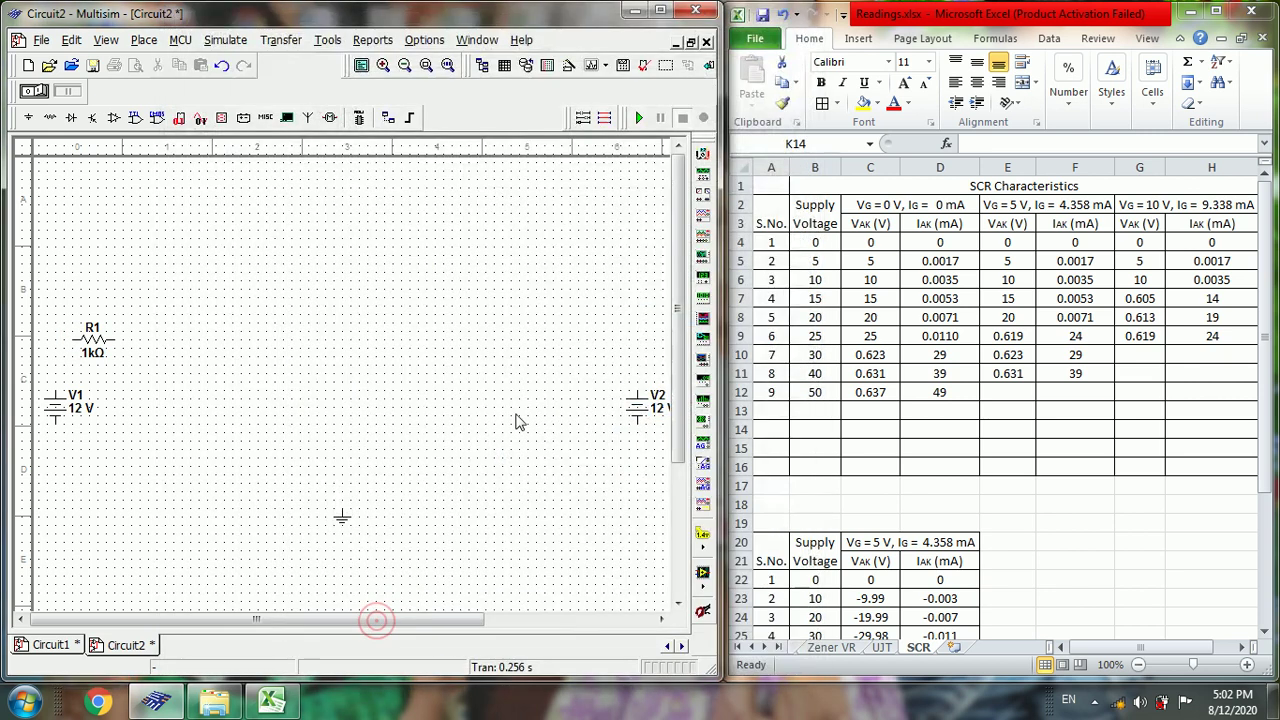
{"action": "left_click", "coordinate": [569, 270]}
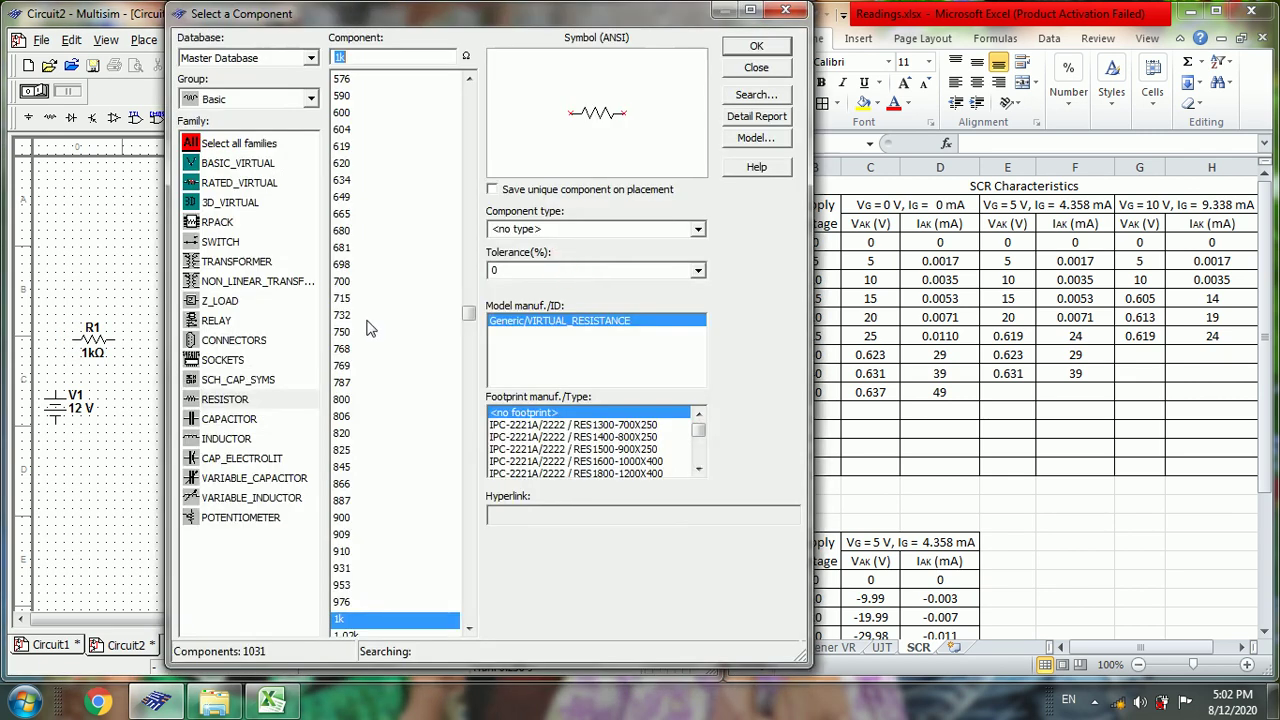
Place the 2N2573 SCR from Diodes > SCR at the centre, aligned between the resistors
{"action": "left_click", "coordinate": [308, 102]}
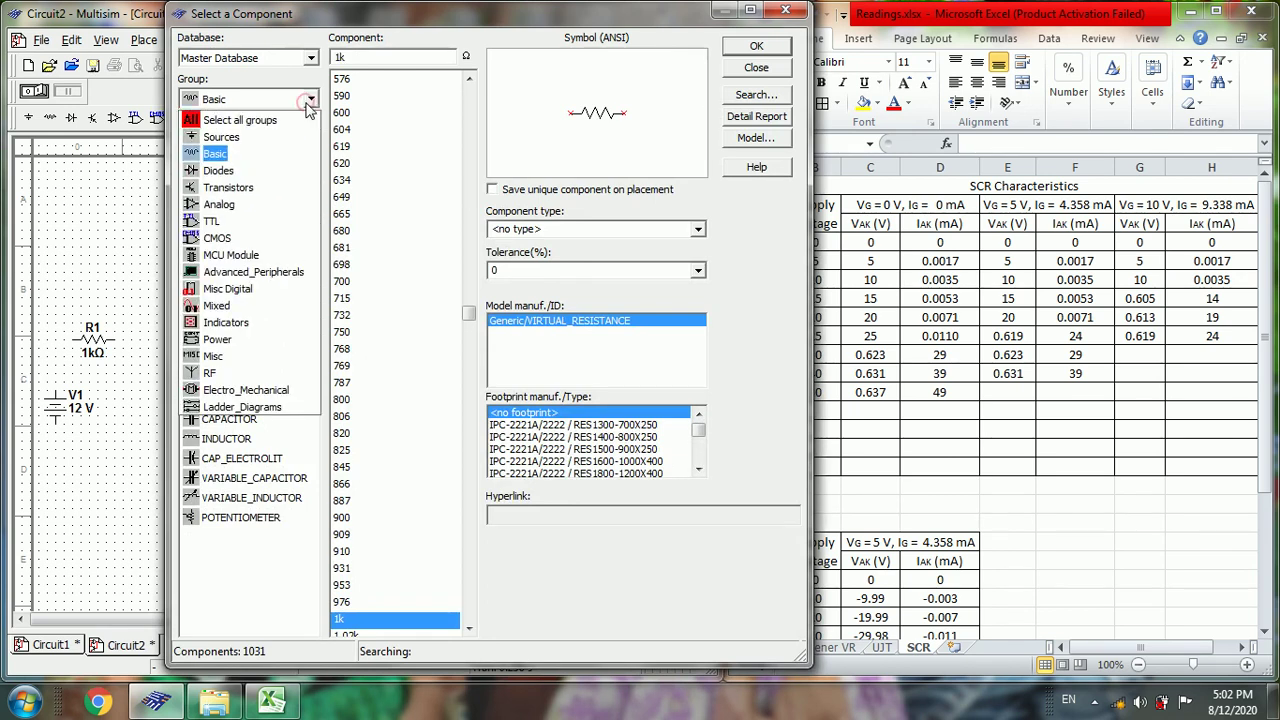
{"action": "left_click", "coordinate": [219, 172]}
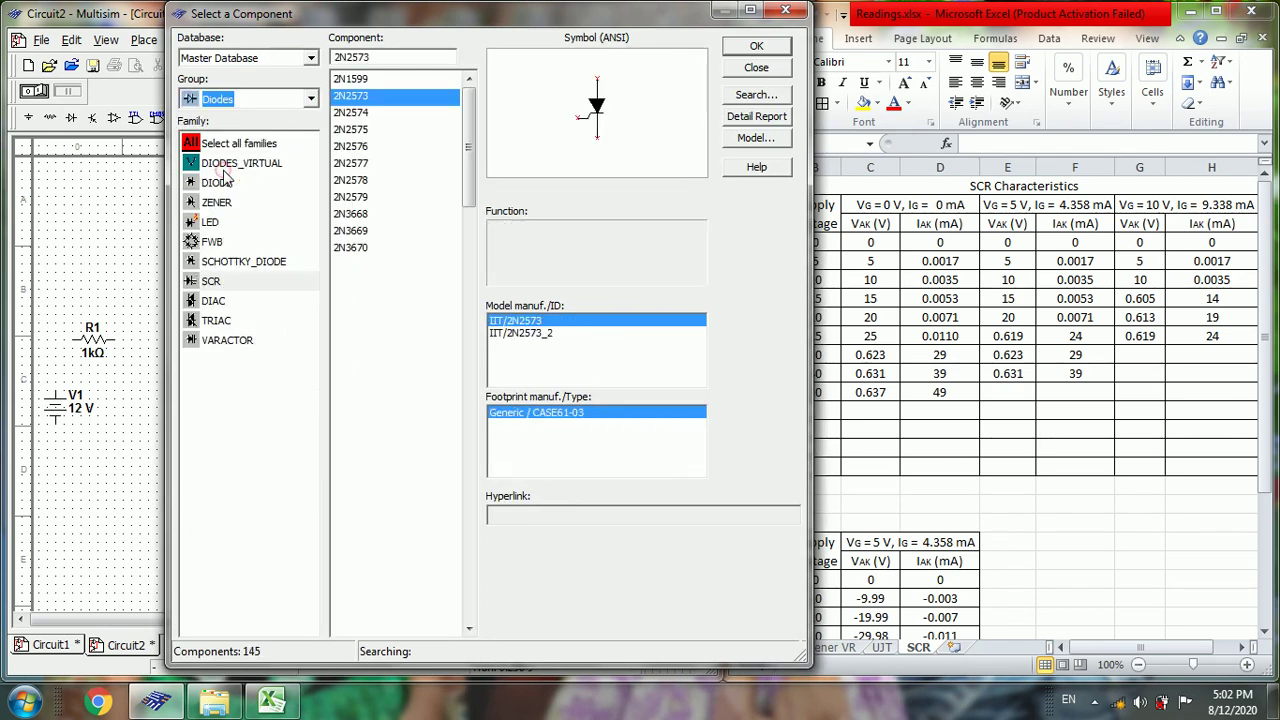
{"action": "left_click", "coordinate": [213, 283]}
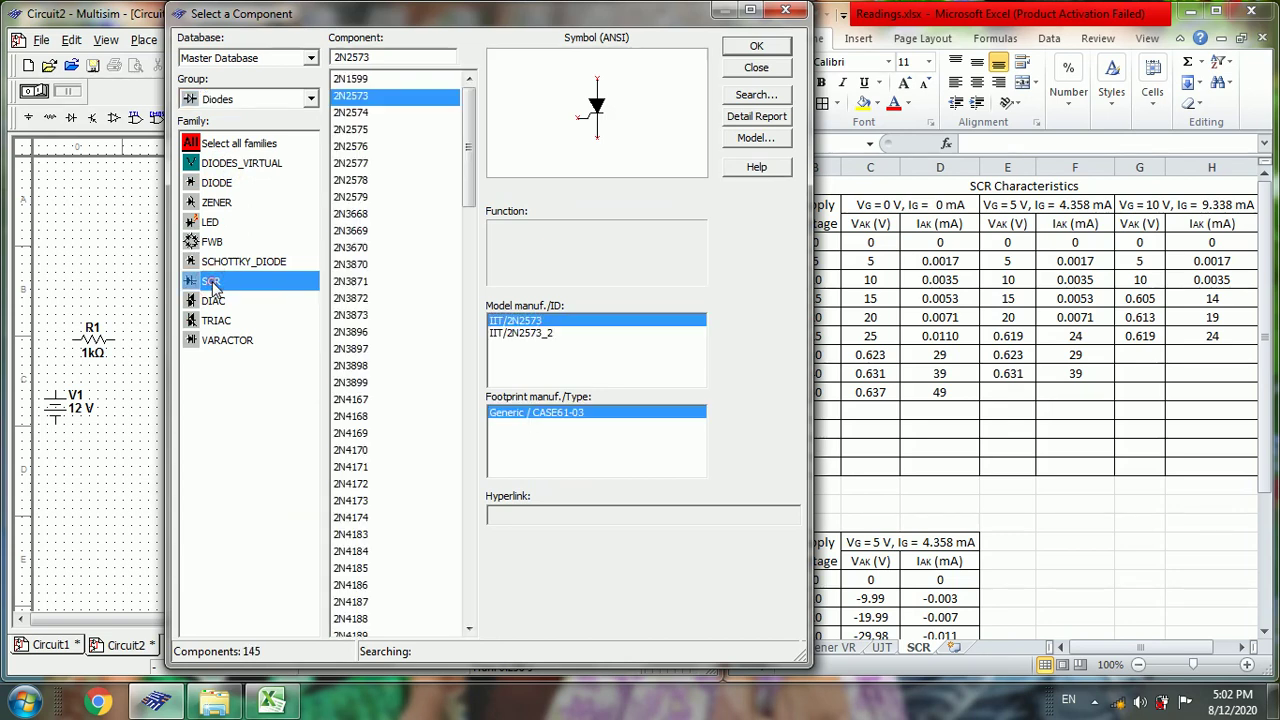
{"action": "double_click", "coordinate": [213, 285]}
{"action": "left_click", "coordinate": [341, 382]}
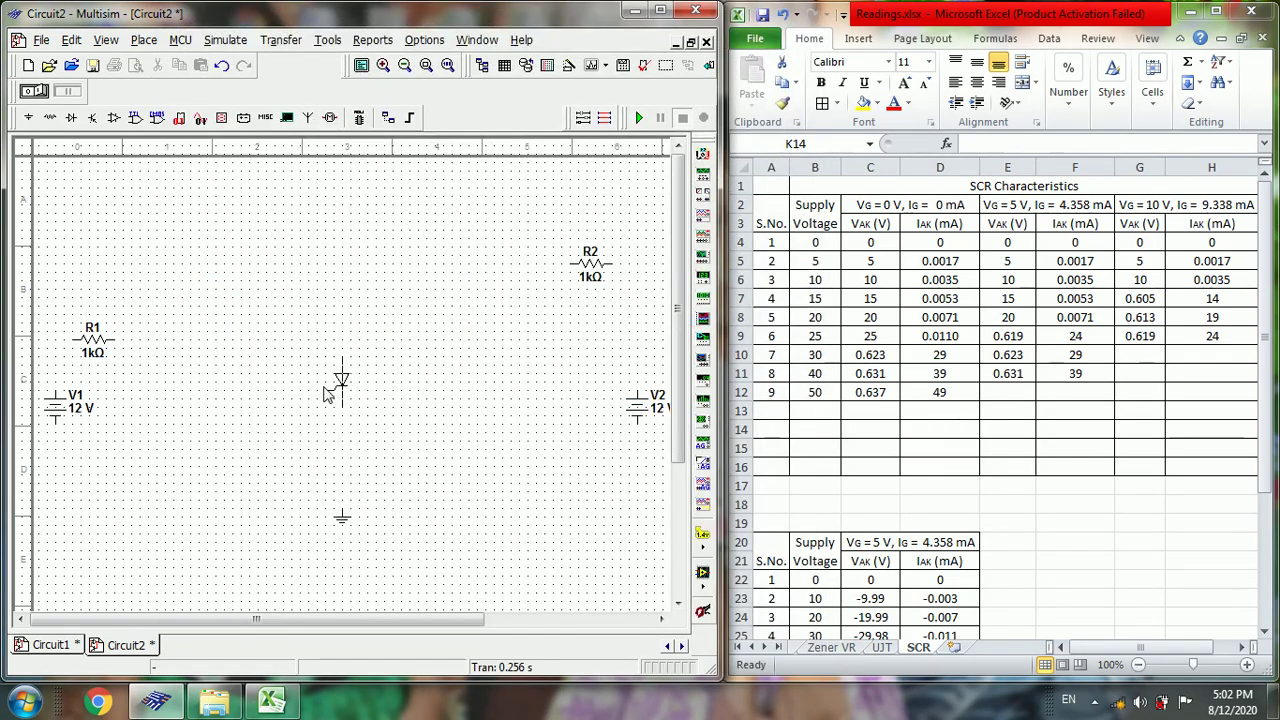
{"action": "left_click_drag", "start_coordinate": [325, 393], "coordinate": [320, 343]}
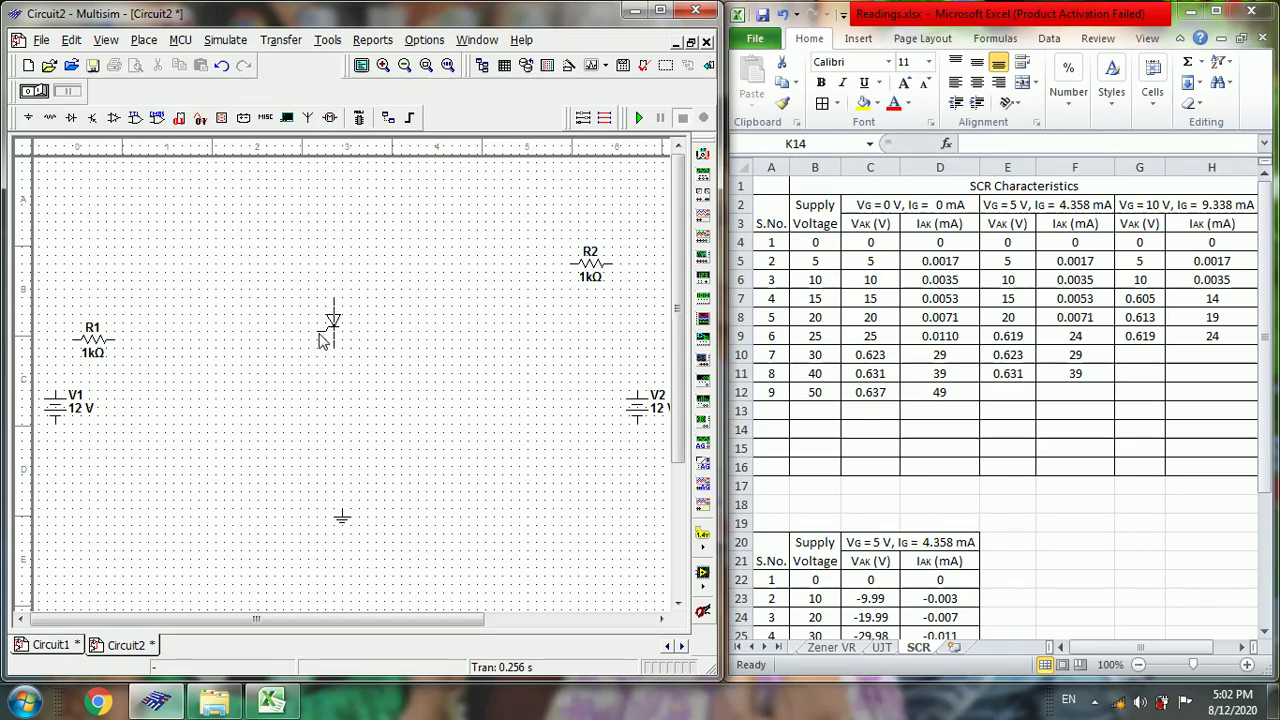
{"action": "left_click_drag", "start_coordinate": [320, 340], "coordinate": [320, 343]}
{"action": "left_click", "coordinate": [323, 345]}
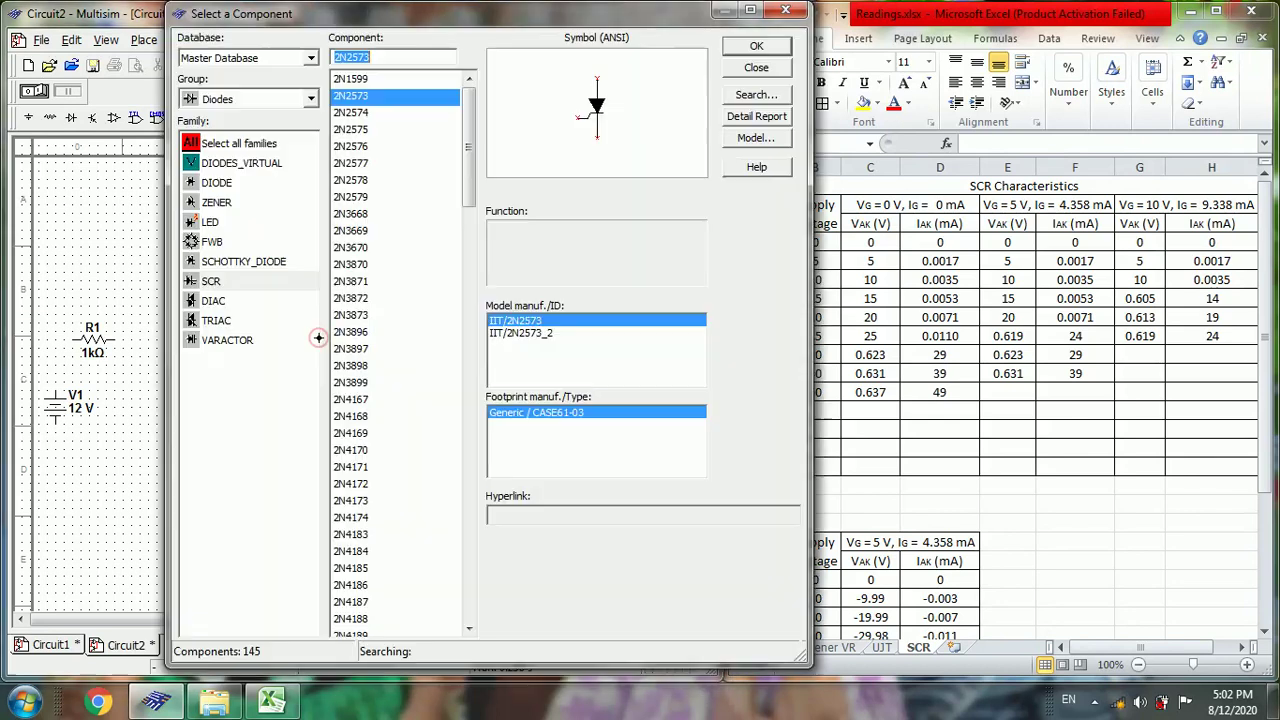
{"action": "left_click", "coordinate": [311, 100]}
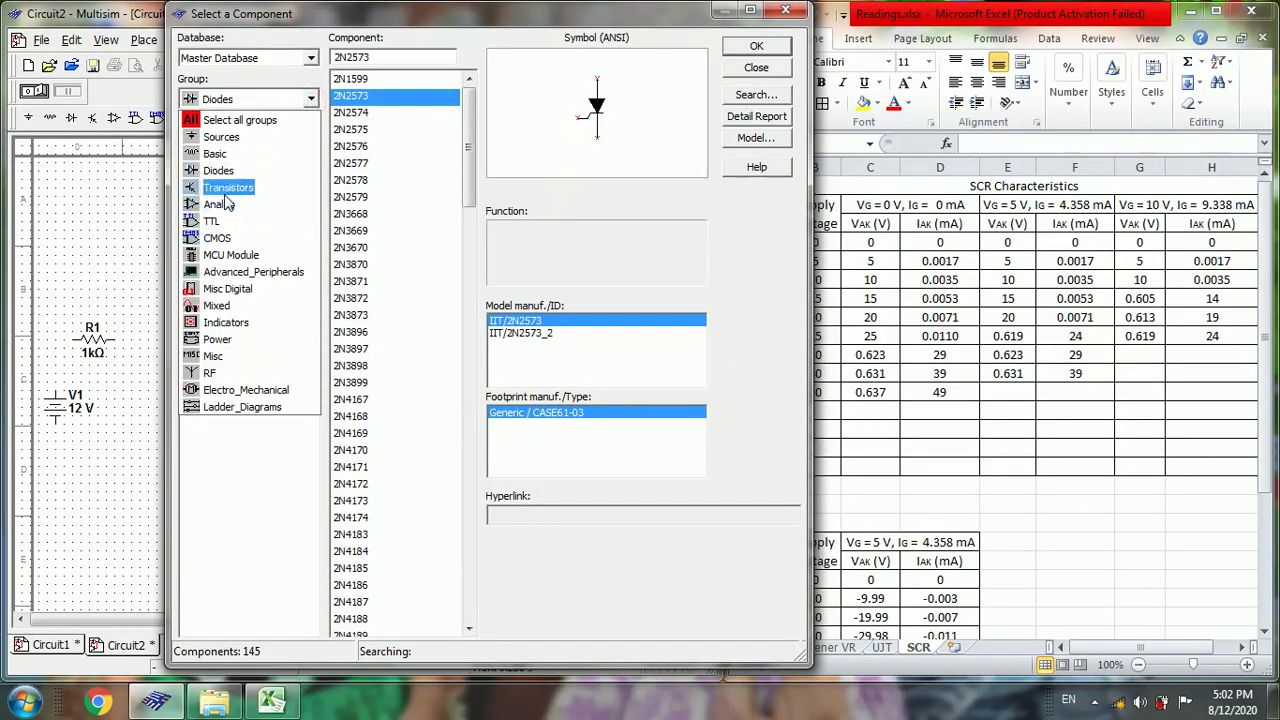
Place ammeter U1 above the SCR and an AMMETER_H as U2 beside R1
{"action": "left_click", "coordinate": [219, 323]}
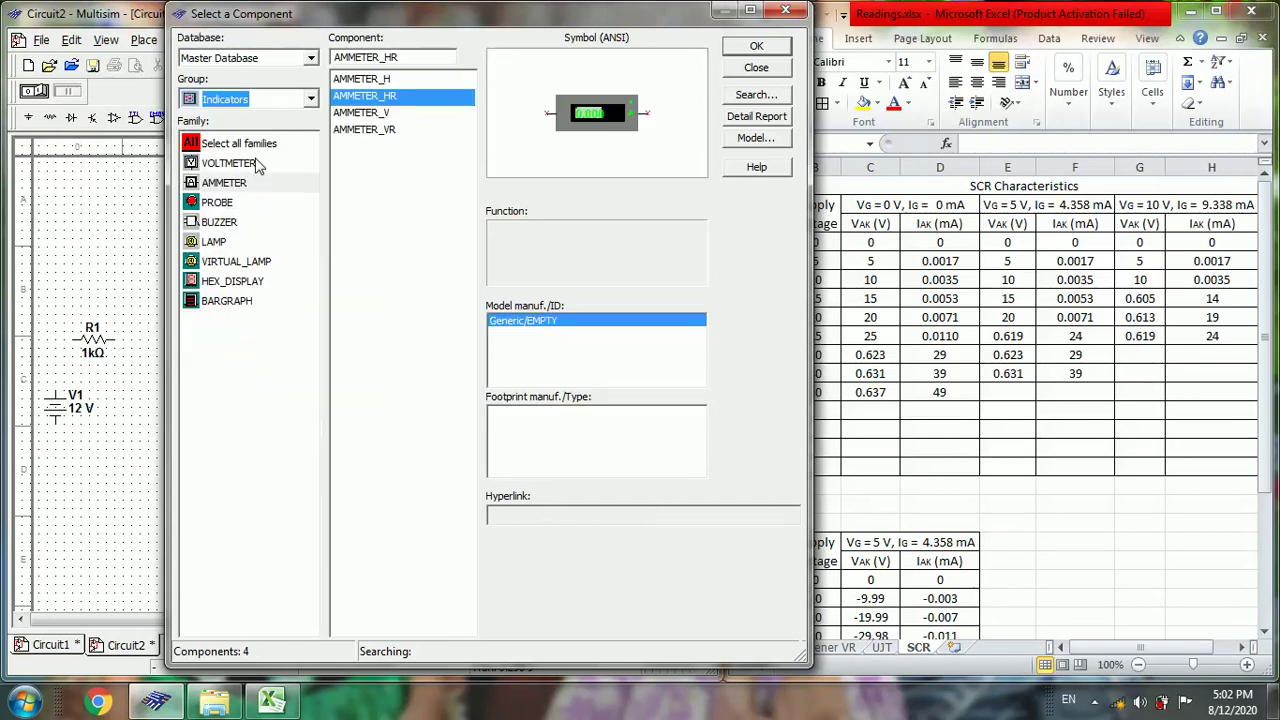
{"action": "left_click", "coordinate": [255, 191]}
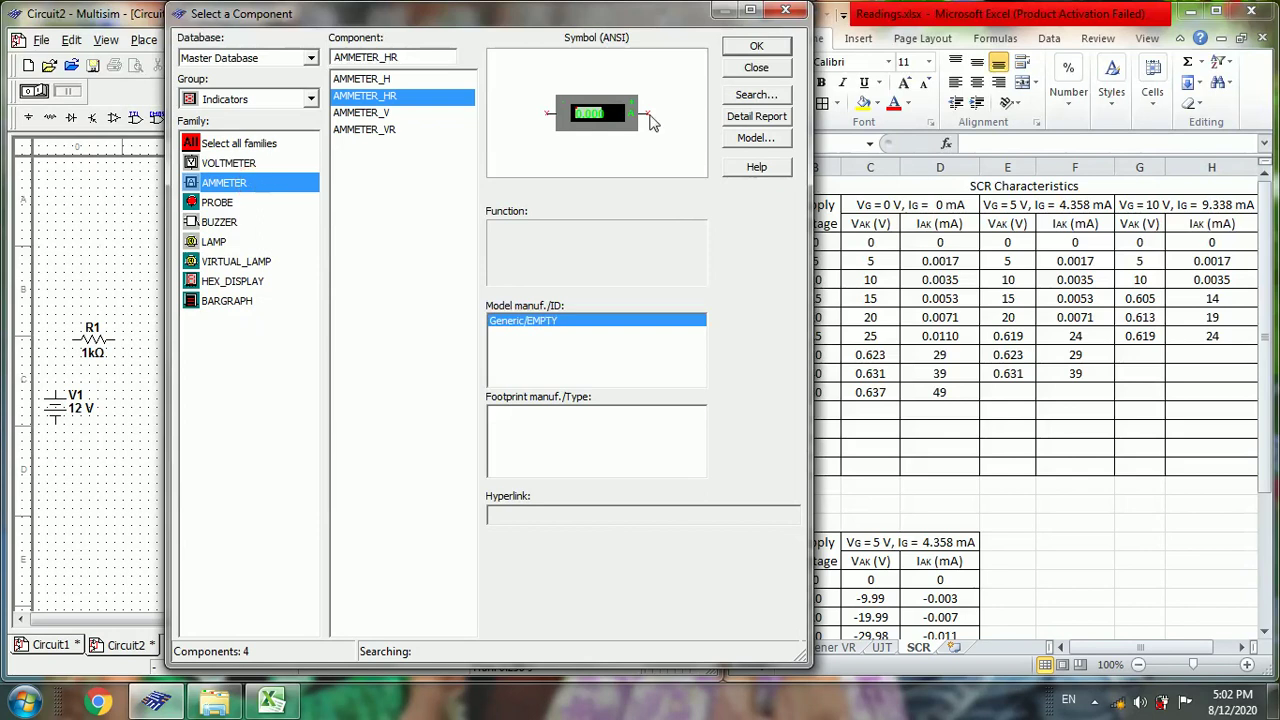
{"action": "left_click", "coordinate": [757, 46]}
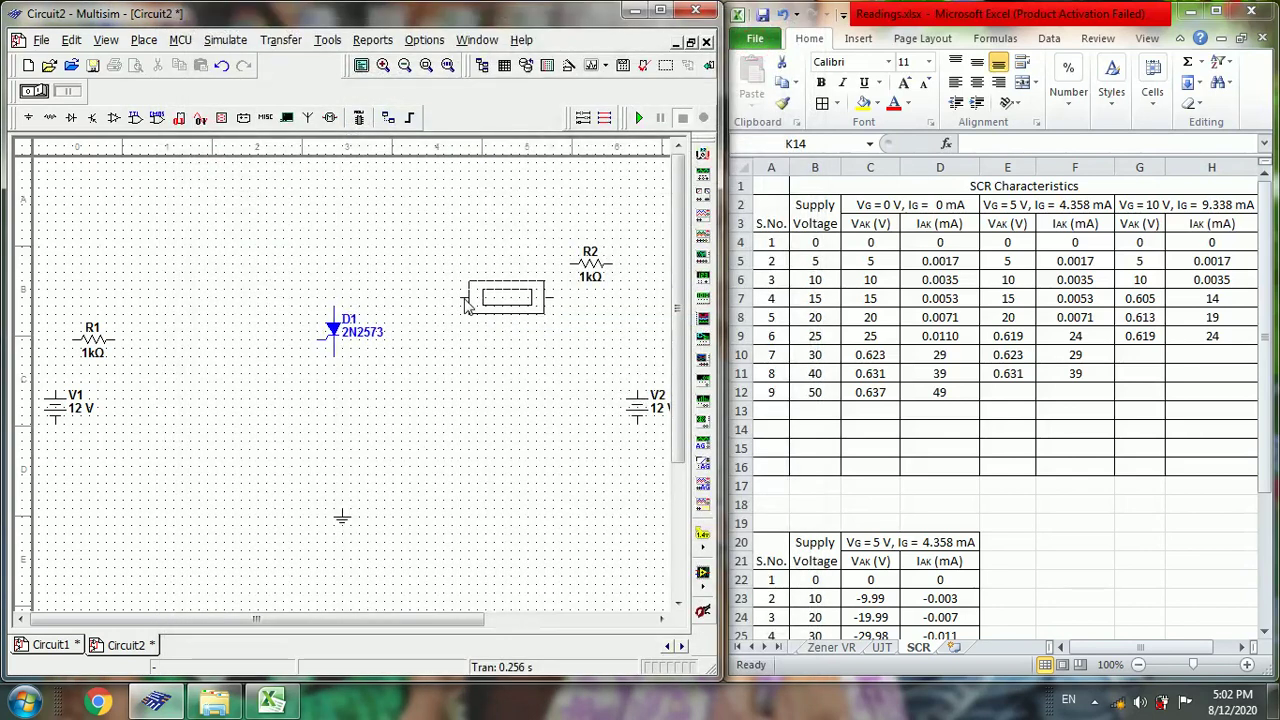
{"action": "left_click", "coordinate": [370, 265]}
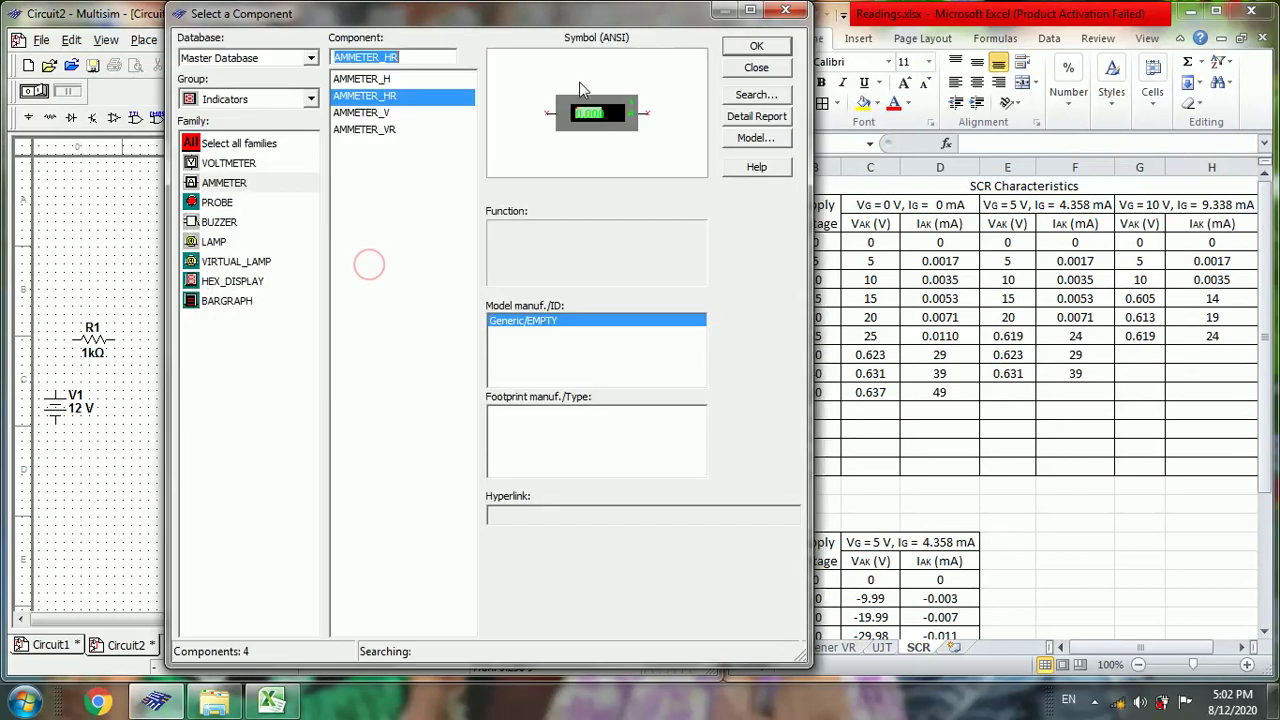
{"action": "left_click", "coordinate": [387, 82]}
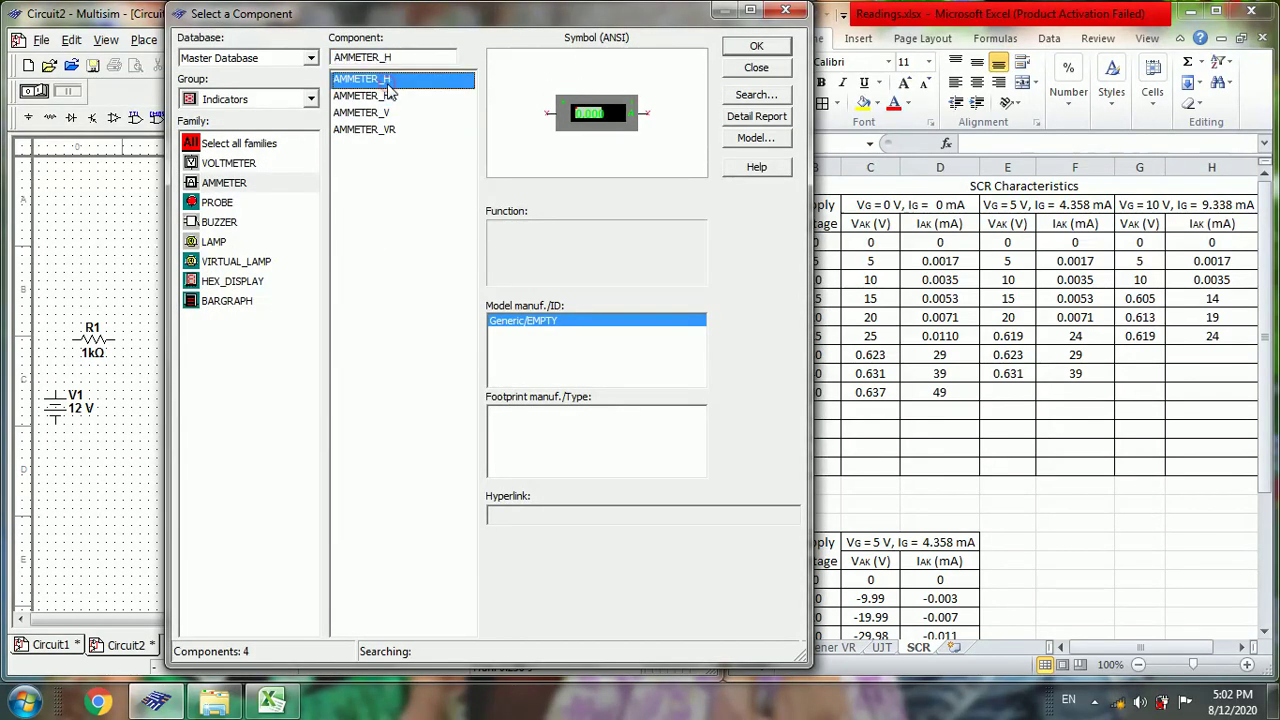
{"action": "left_click", "coordinate": [760, 47]}
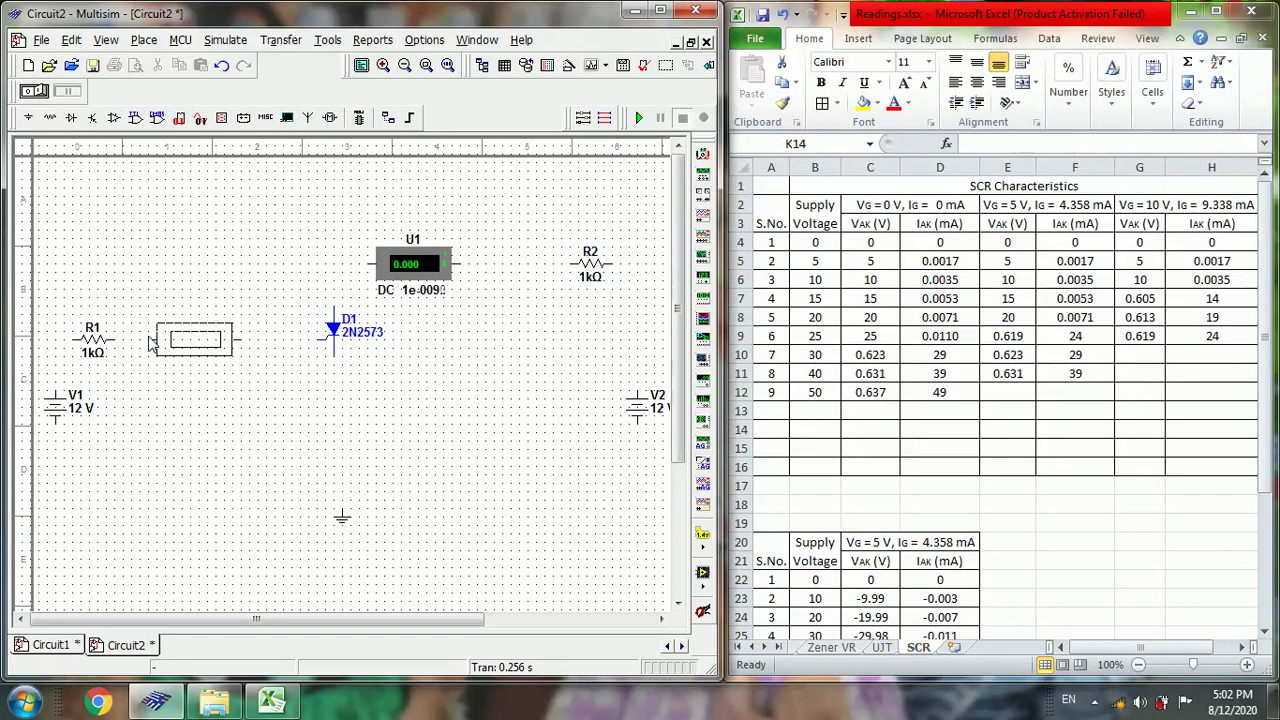
{"action": "left_click", "coordinate": [150, 343]}
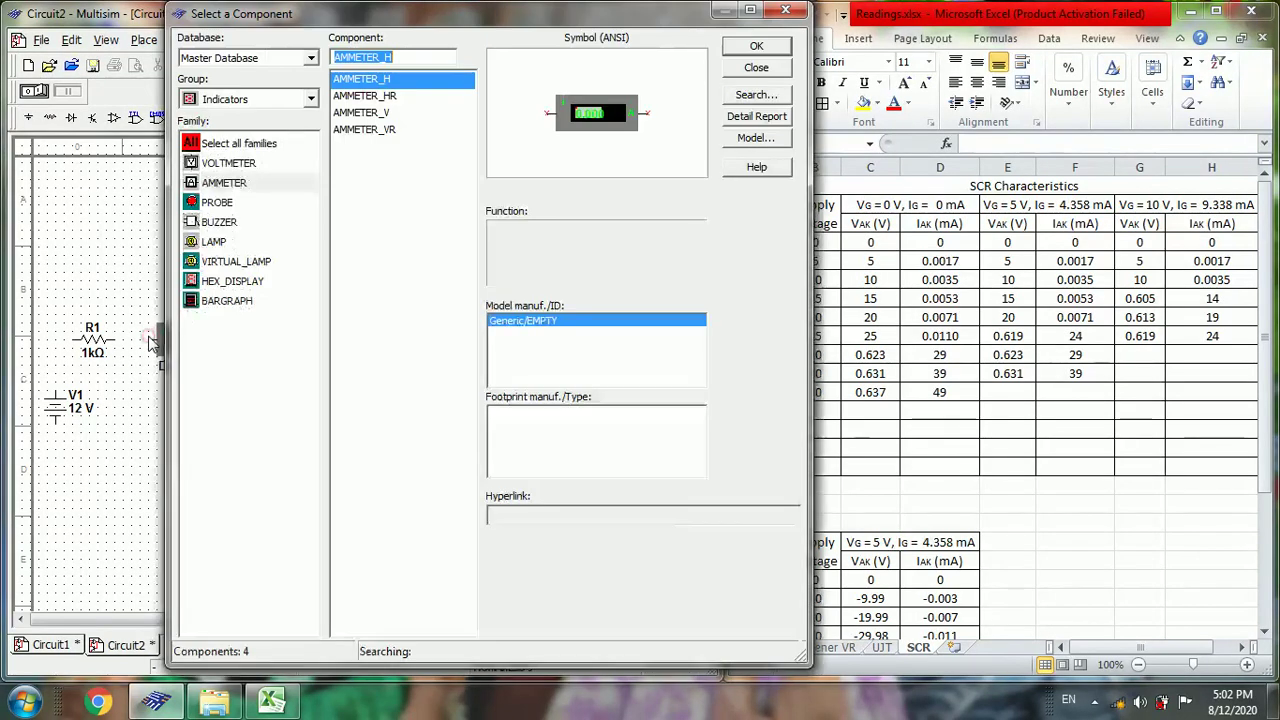
Select the Indicators voltmeter family, discarding the horizontal voltmeter to pick another
{"action": "left_click", "coordinate": [229, 163]}
{"action": "key", "text": "Return"}
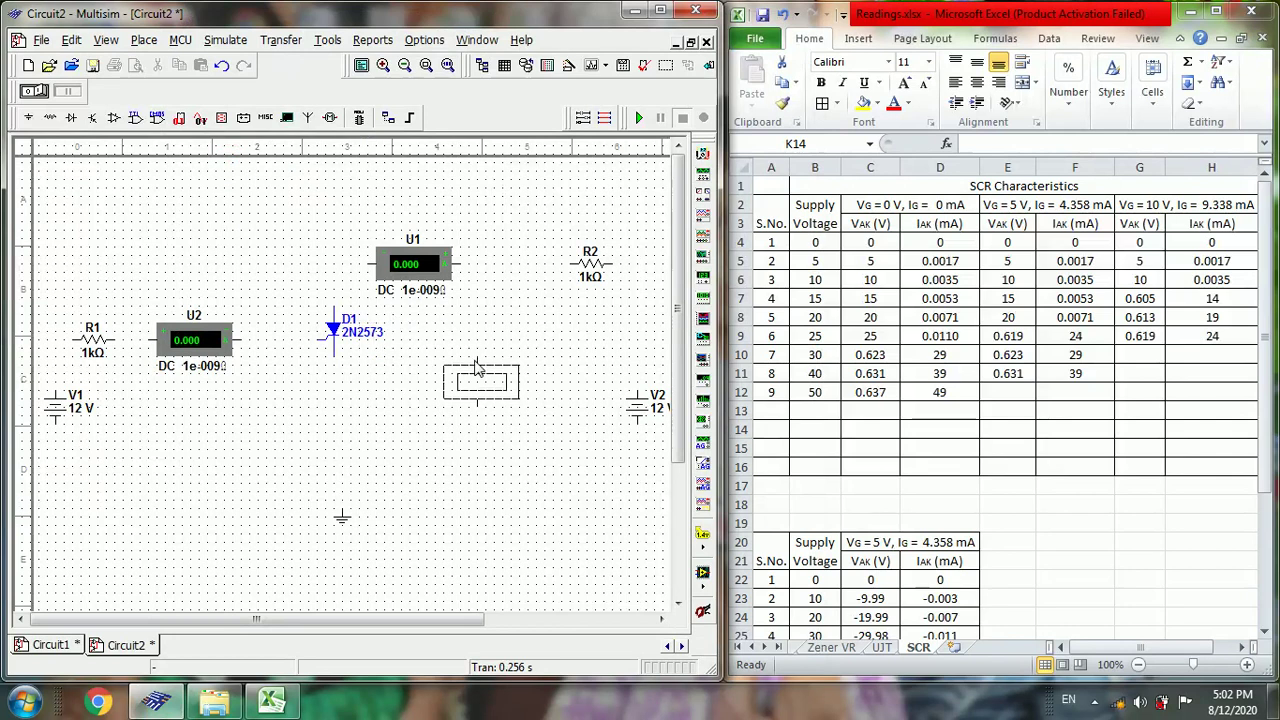
{"action": "key", "text": "Escape"}
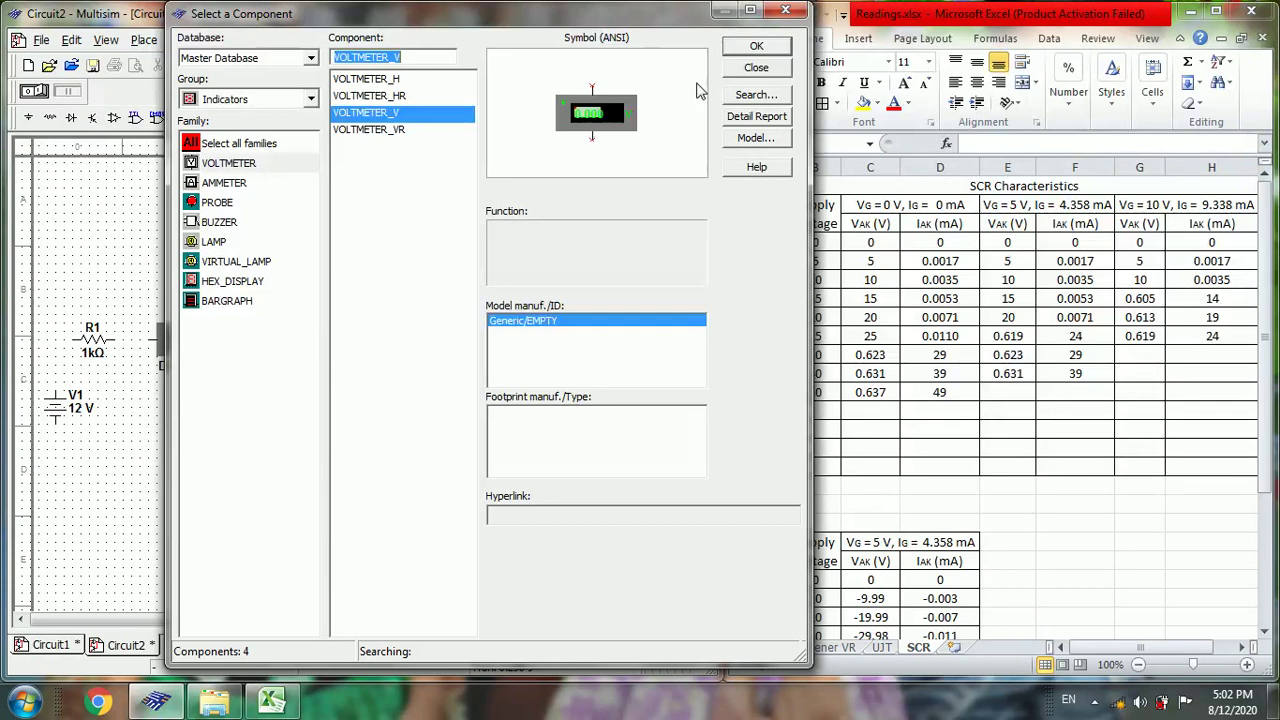
Place voltmeter U3 and wire V1 through R1 and U2 to the SCR gate
{"action": "left_click", "coordinate": [737, 75]}
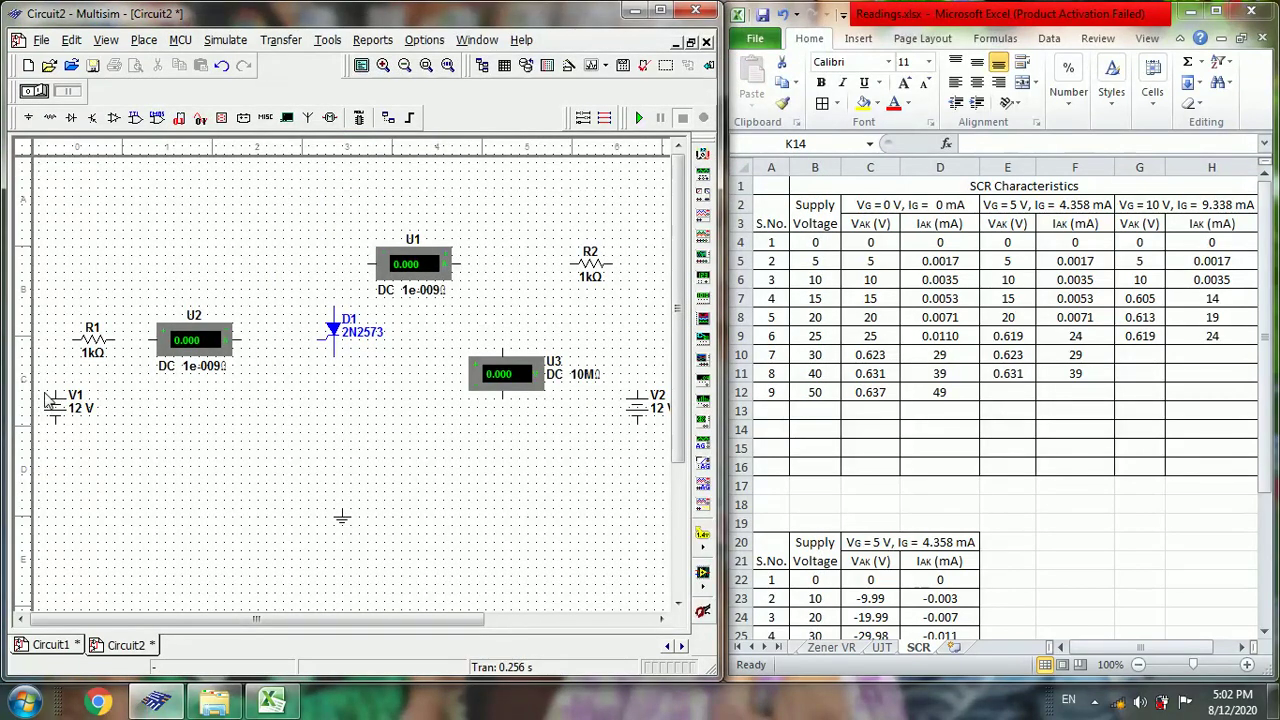
{"action": "left_click", "coordinate": [55, 386]}
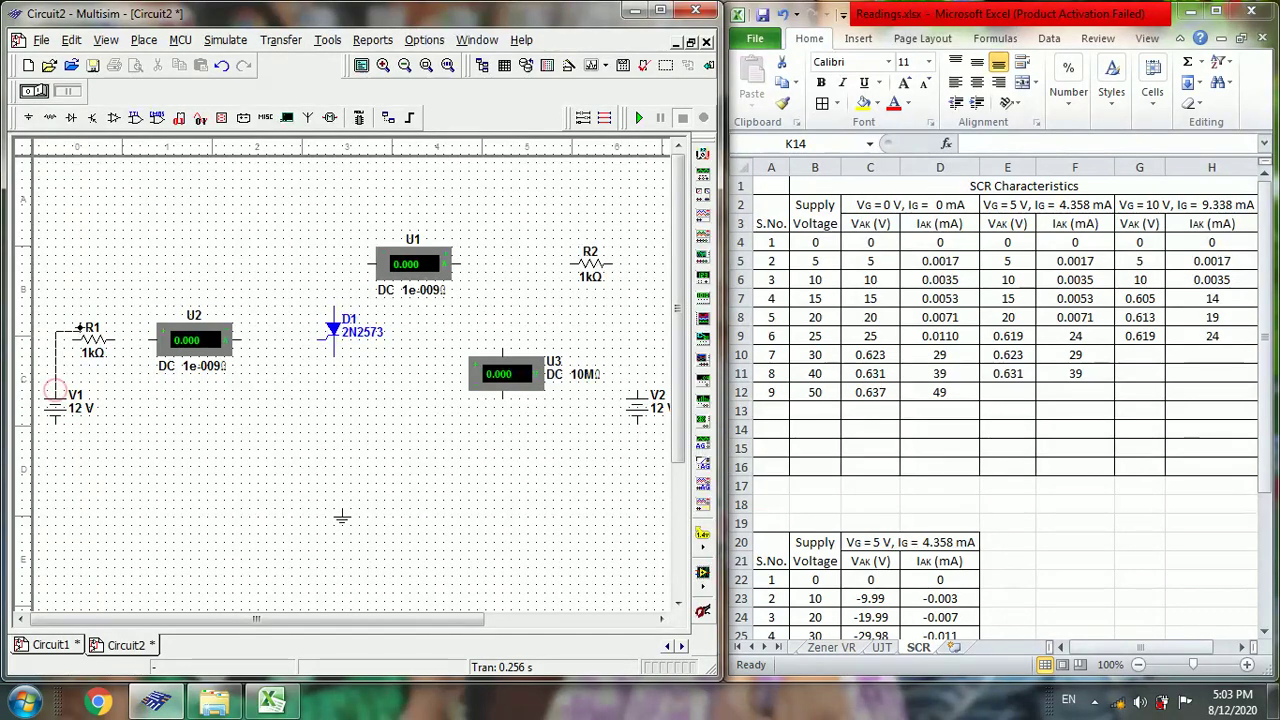
{"action": "left_click", "coordinate": [73, 340]}
{"action": "left_click", "coordinate": [116, 340]}
{"action": "left_click", "coordinate": [158, 340]}
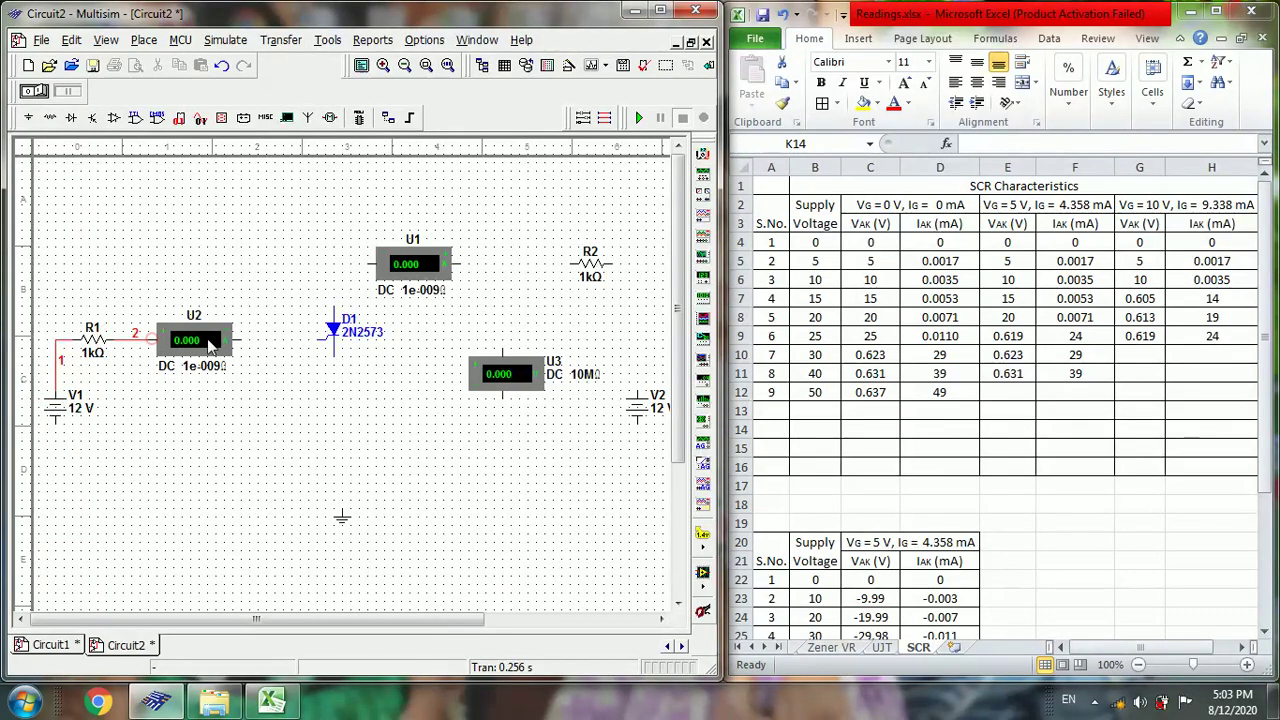
{"action": "left_click", "coordinate": [240, 340]}
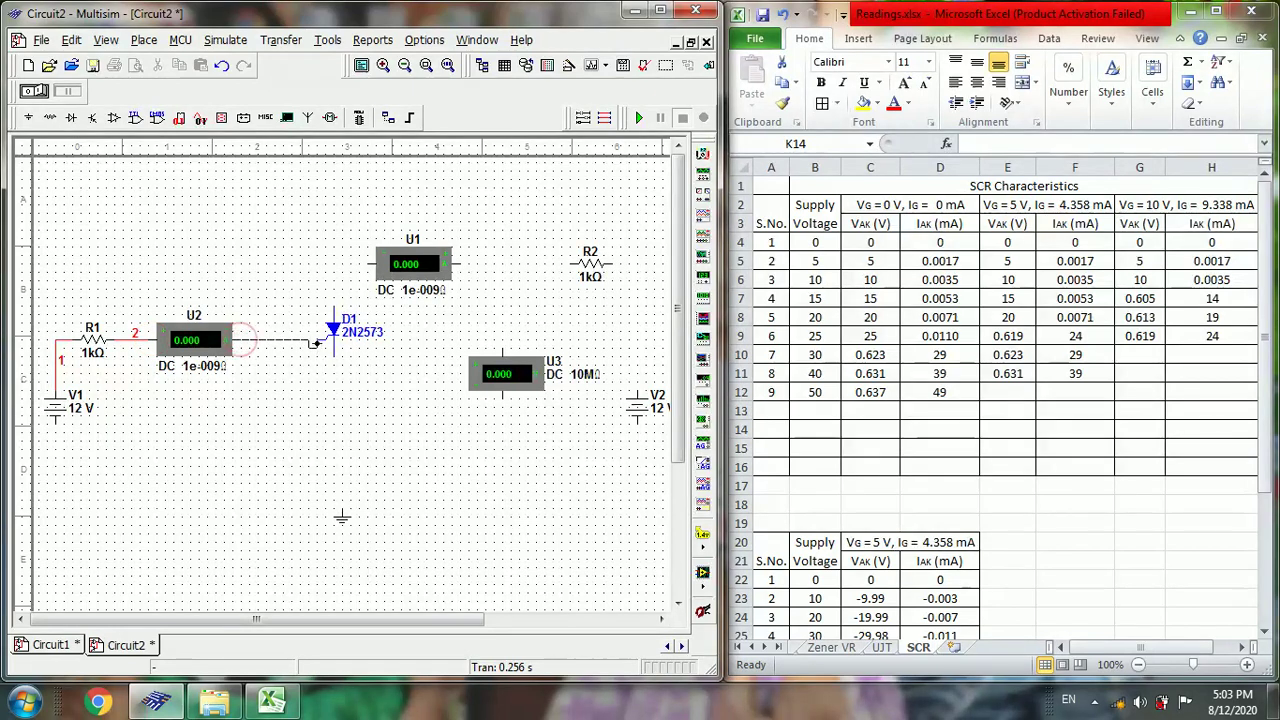
{"action": "left_click", "coordinate": [312, 342]}
Wire the SCR anode to U1, cathode to ground, and U3 and R2 to node 5
{"action": "left_click", "coordinate": [336, 308]}
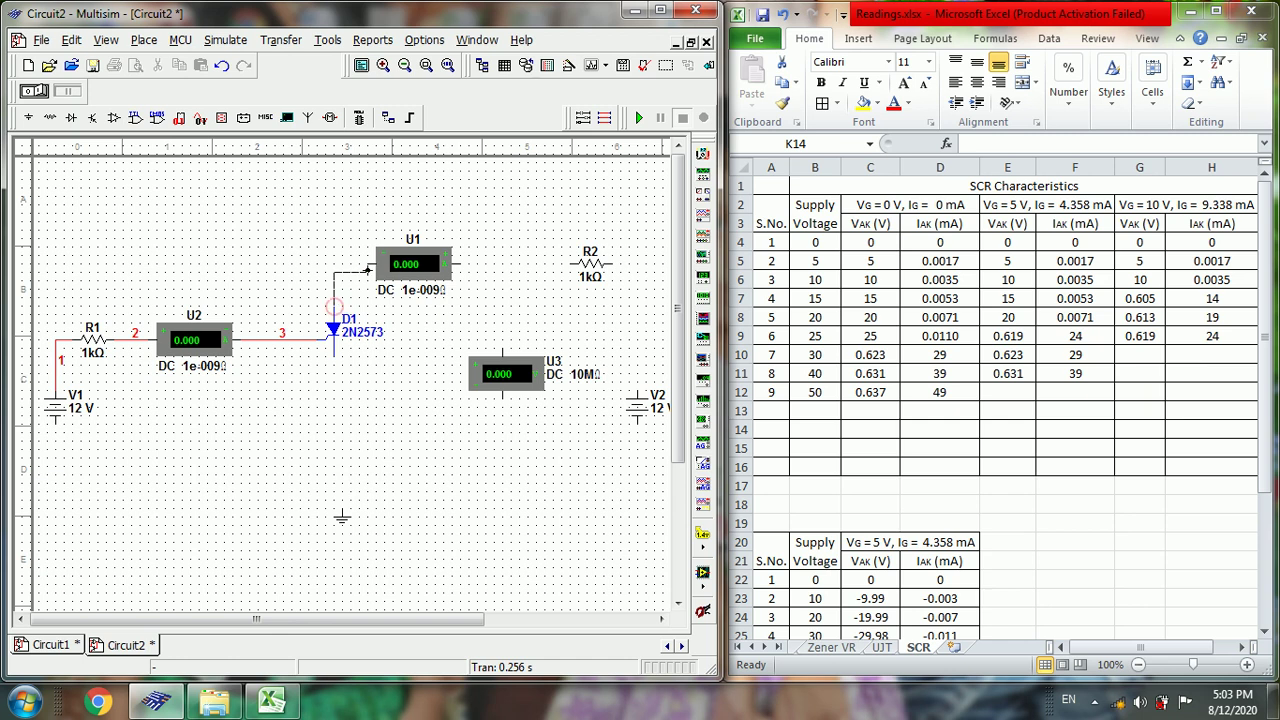
{"action": "left_click", "coordinate": [368, 265]}
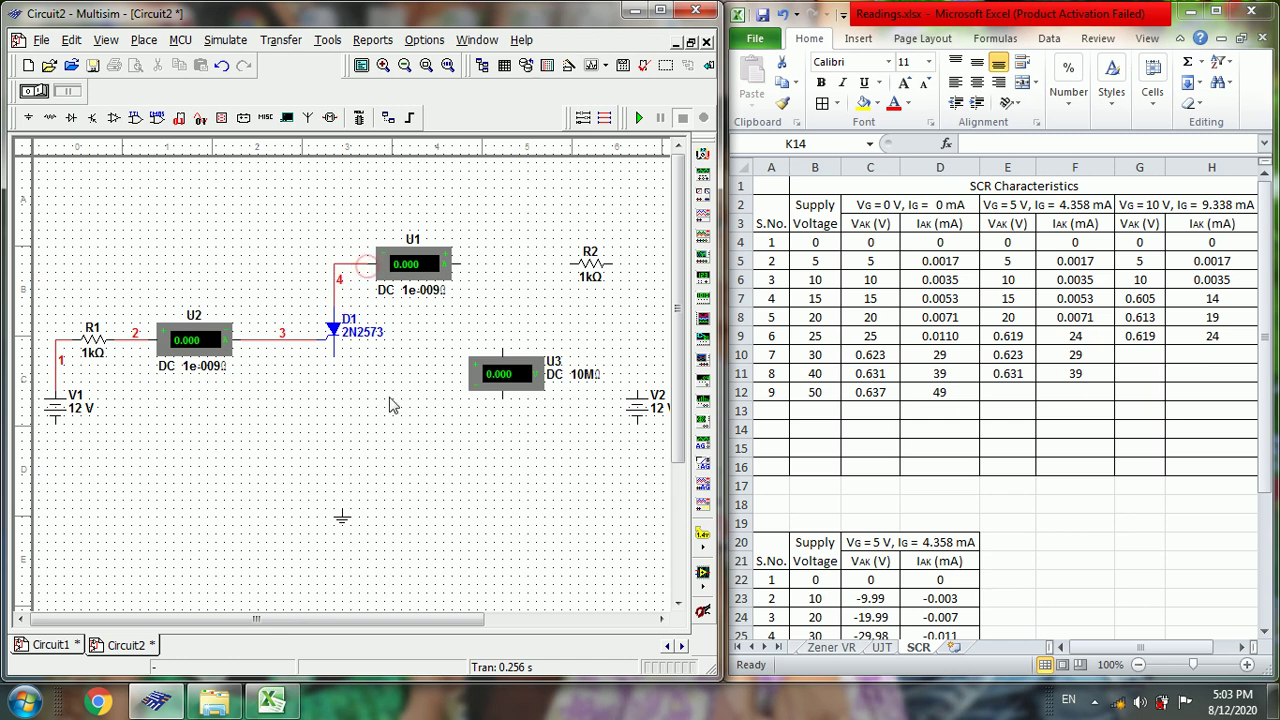
{"action": "left_click", "coordinate": [334, 357]}
{"action": "left_click", "coordinate": [340, 506]}
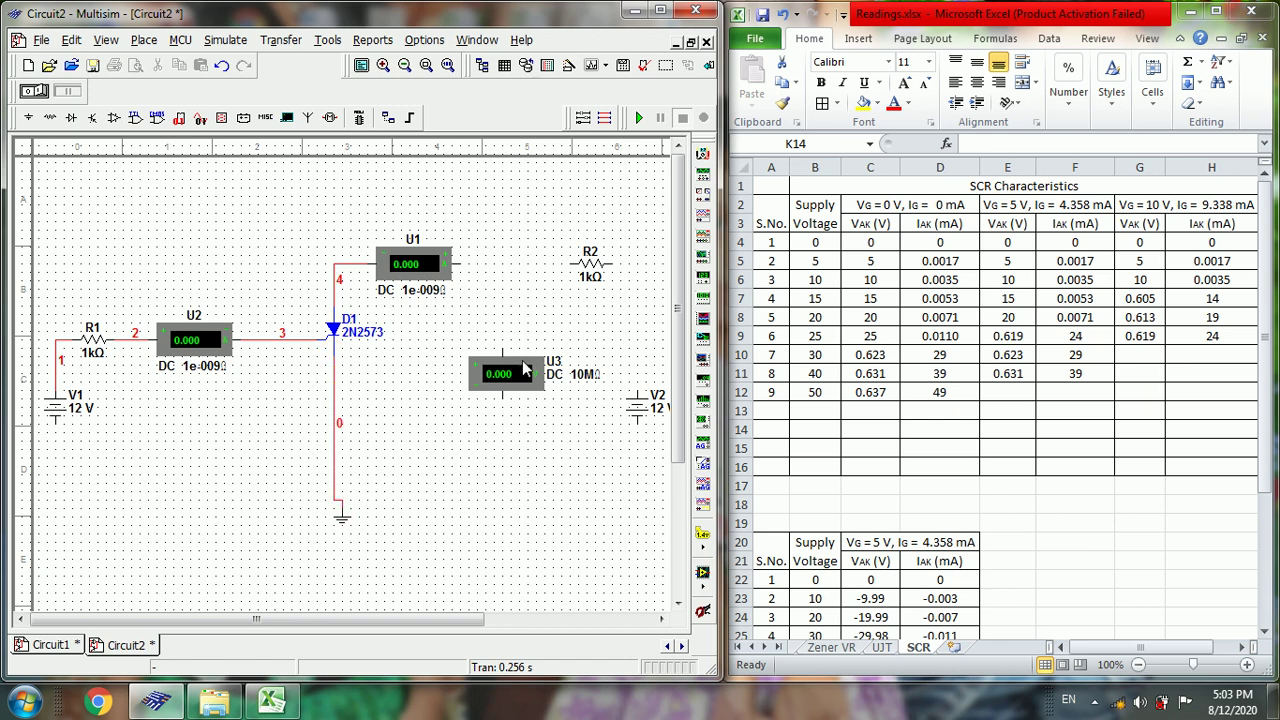
{"action": "left_click", "coordinate": [501, 348]}
{"action": "left_click", "coordinate": [467, 262]}
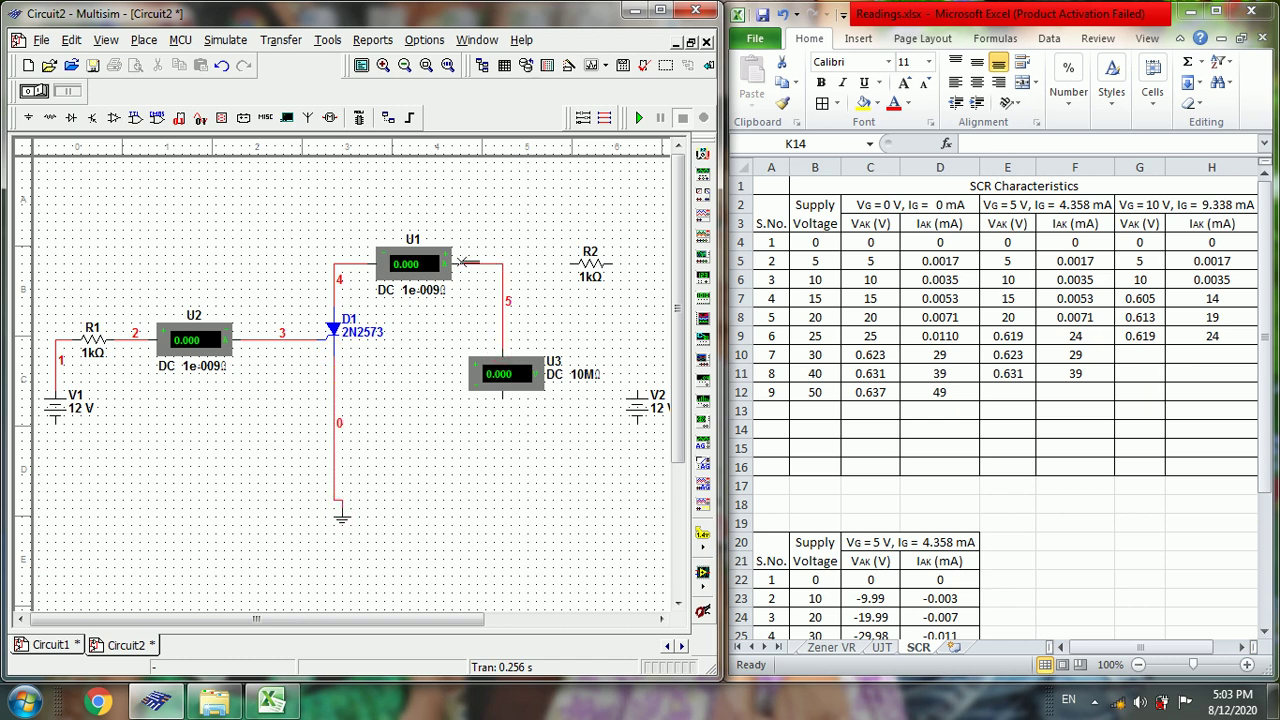
{"action": "left_click", "coordinate": [569, 264]}
{"action": "left_click", "coordinate": [501, 264]}
Connect V2 between R2 and ground, and V1's negative terminal to ground
{"action": "left_click", "coordinate": [637, 391]}
{"action": "left_click", "coordinate": [612, 264]}
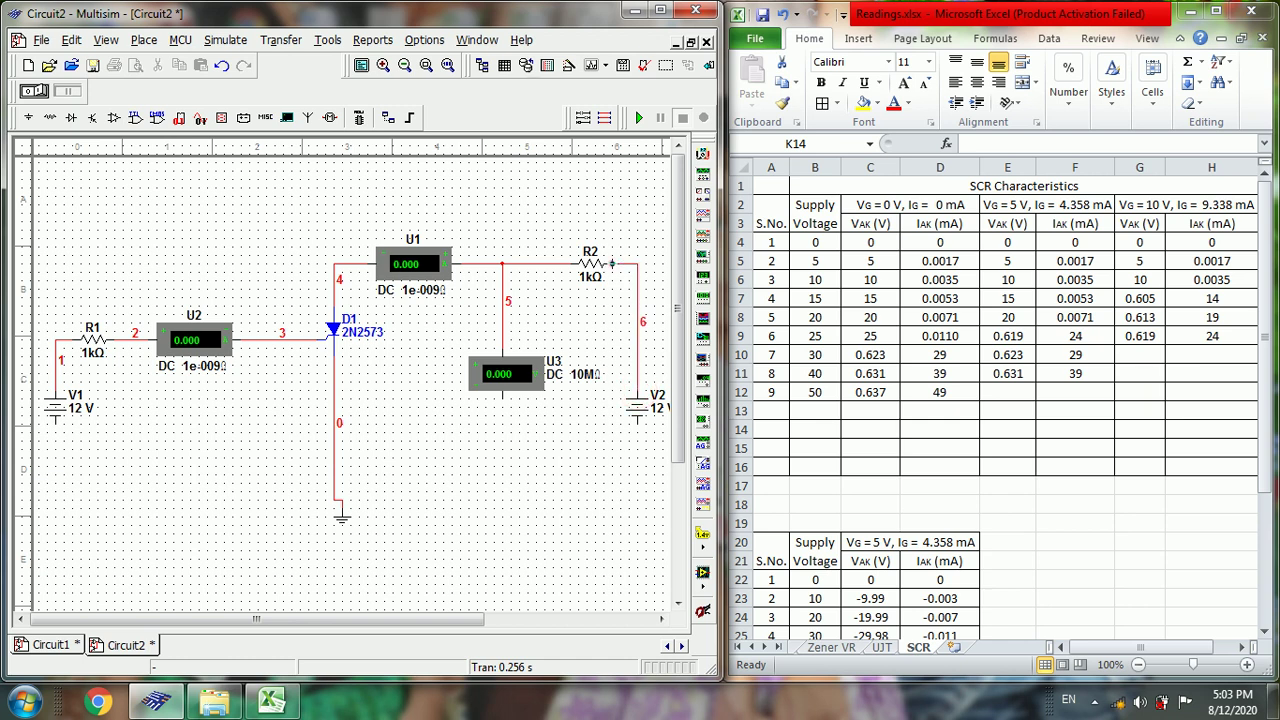
{"action": "left_click", "coordinate": [638, 423]}
{"action": "left_click", "coordinate": [341, 502]}
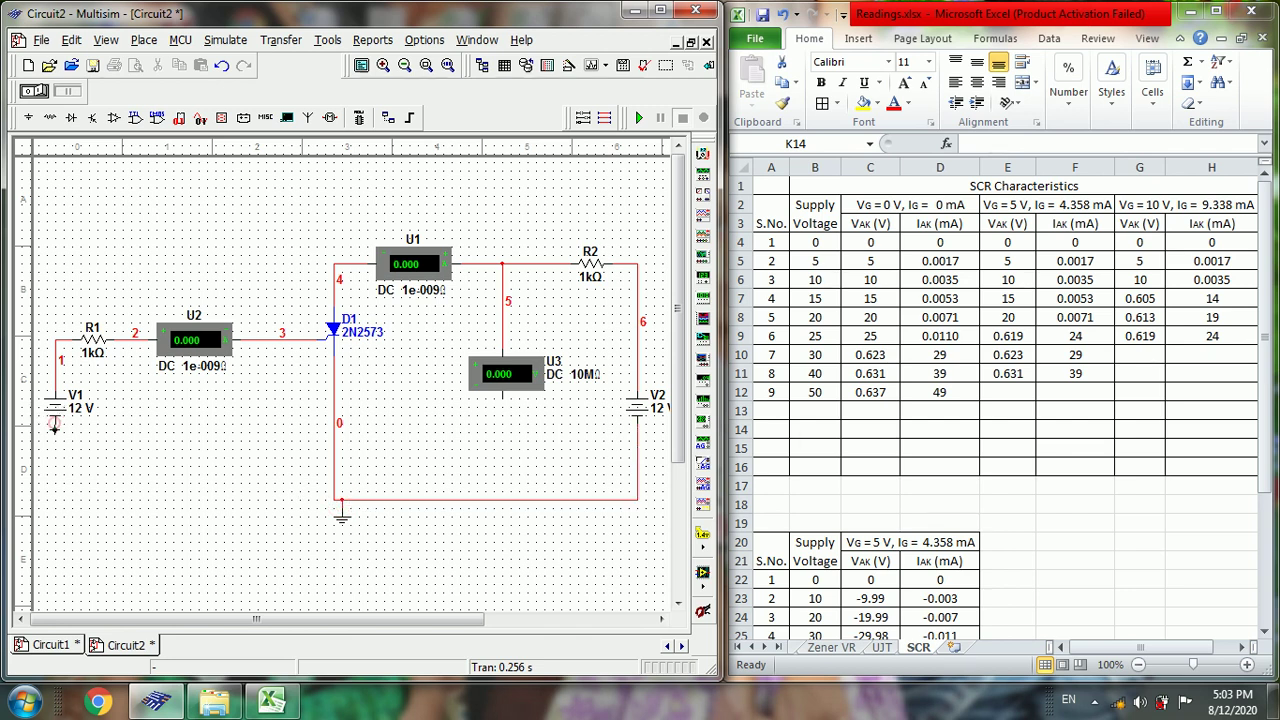
{"action": "left_click", "coordinate": [55, 425]}
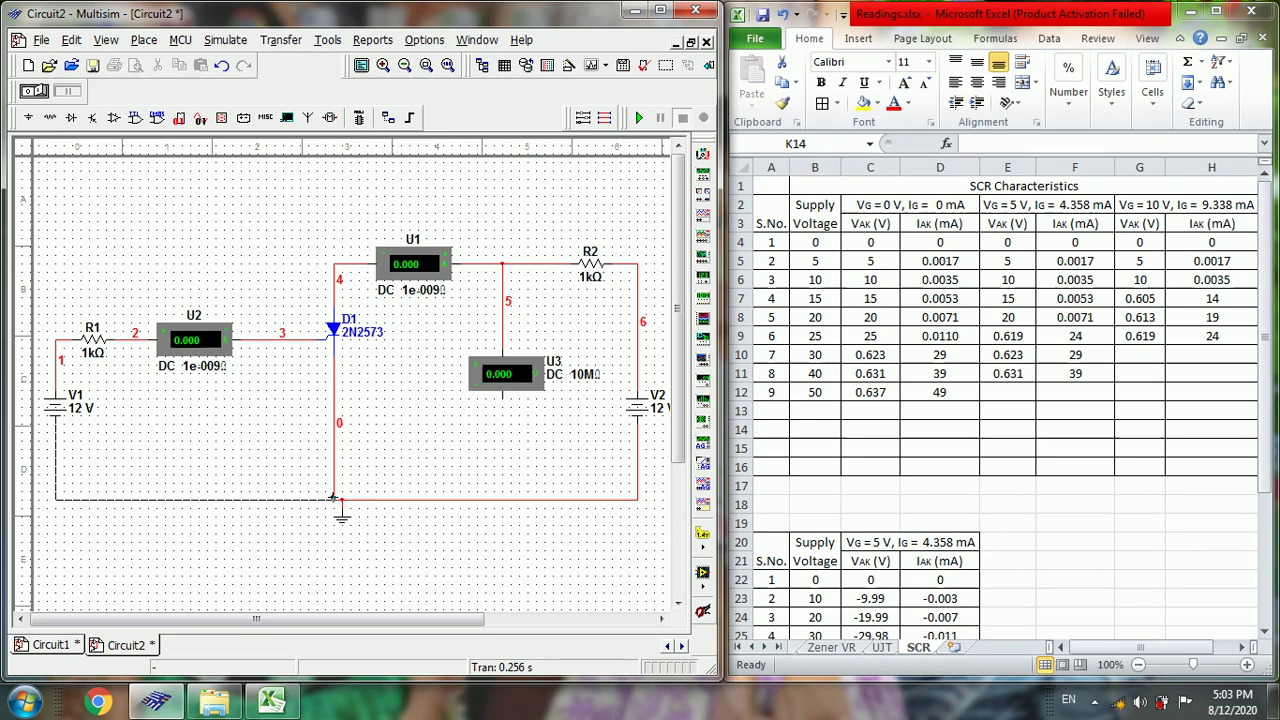
{"action": "left_click", "coordinate": [334, 497]}
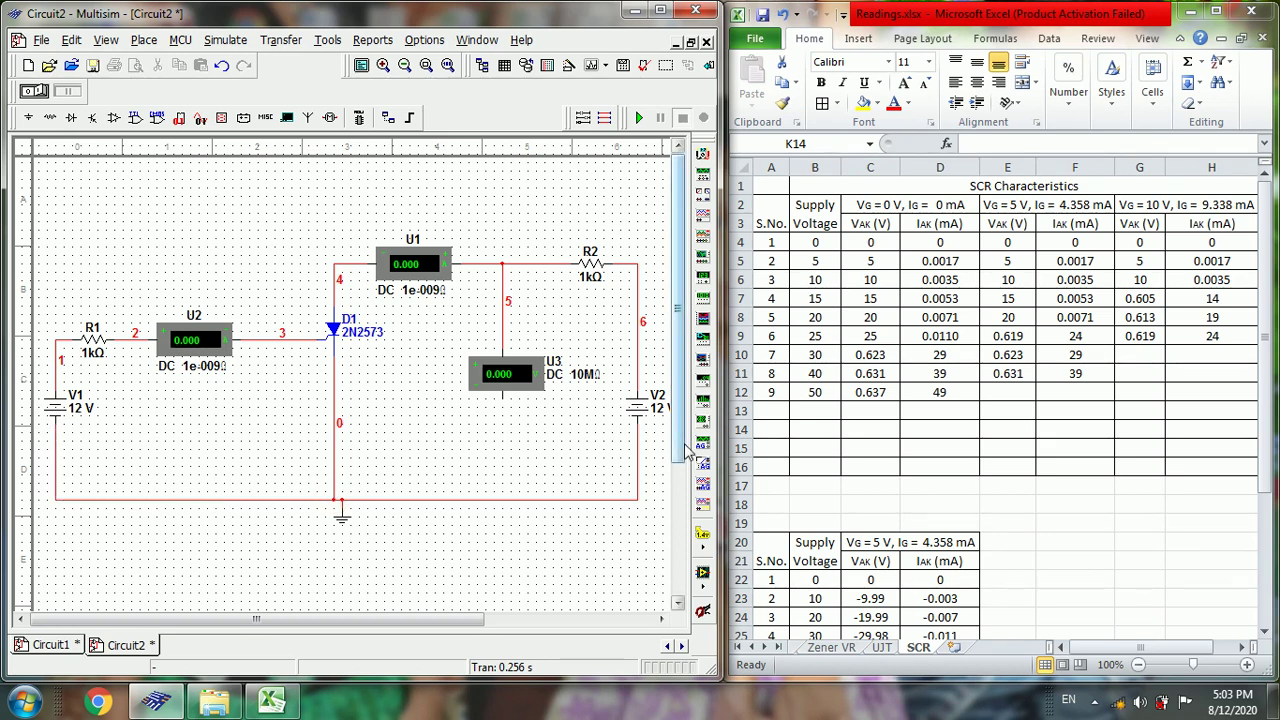
Change V1's voltage from 12 V to 0 V
{"action": "left_click", "coordinate": [661, 619]}
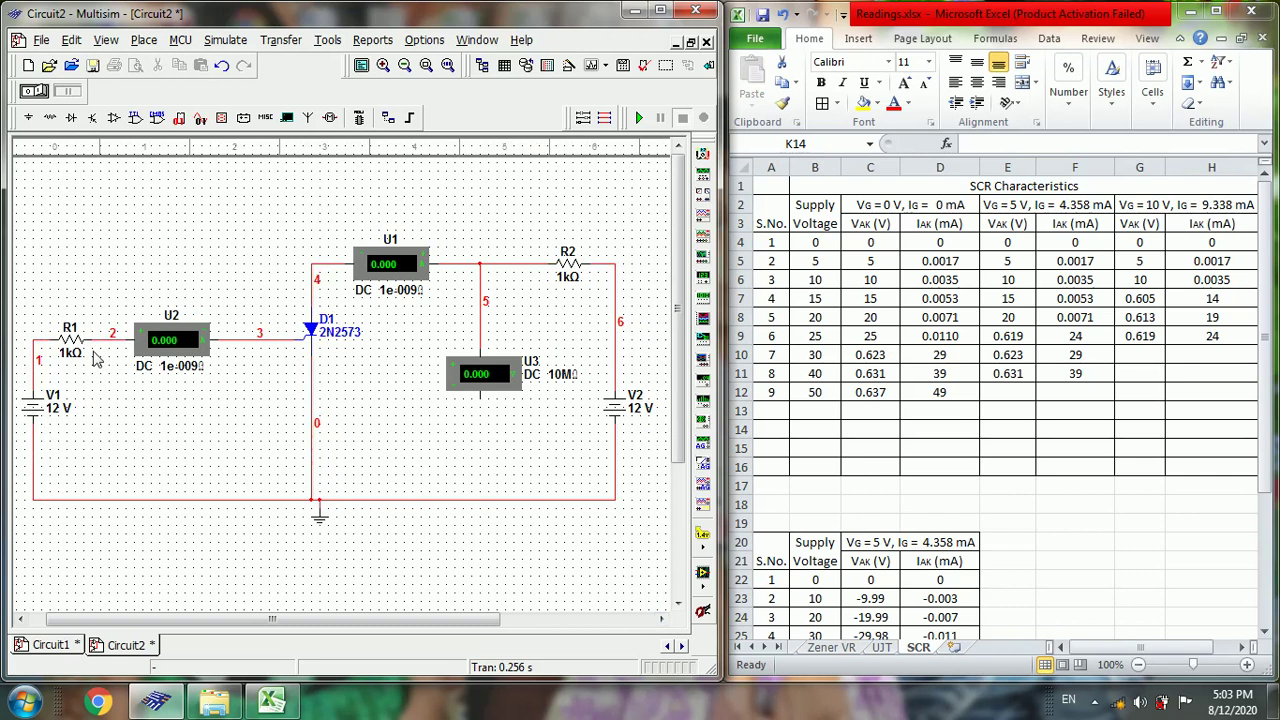
{"action": "double_click", "coordinate": [64, 402]}
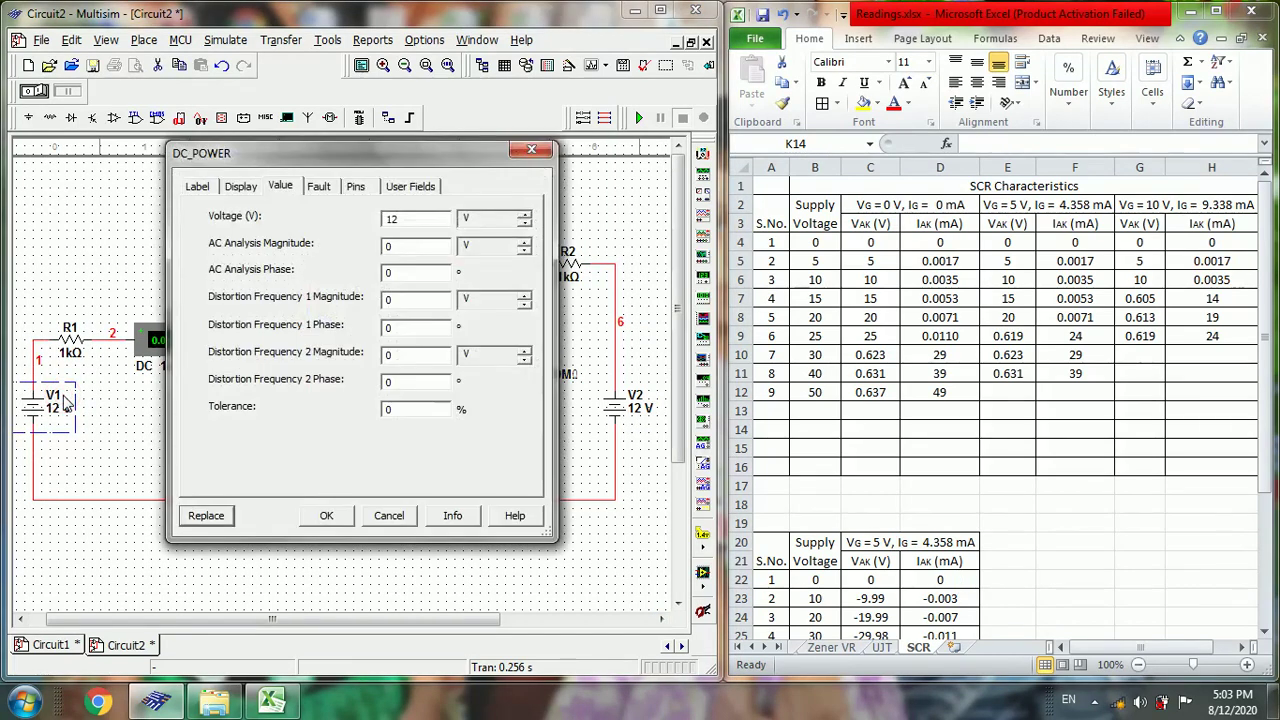
{"action": "double_click", "coordinate": [395, 217]}
{"action": "key", "text": "BackSpace"}
{"action": "left_click", "coordinate": [326, 515]}
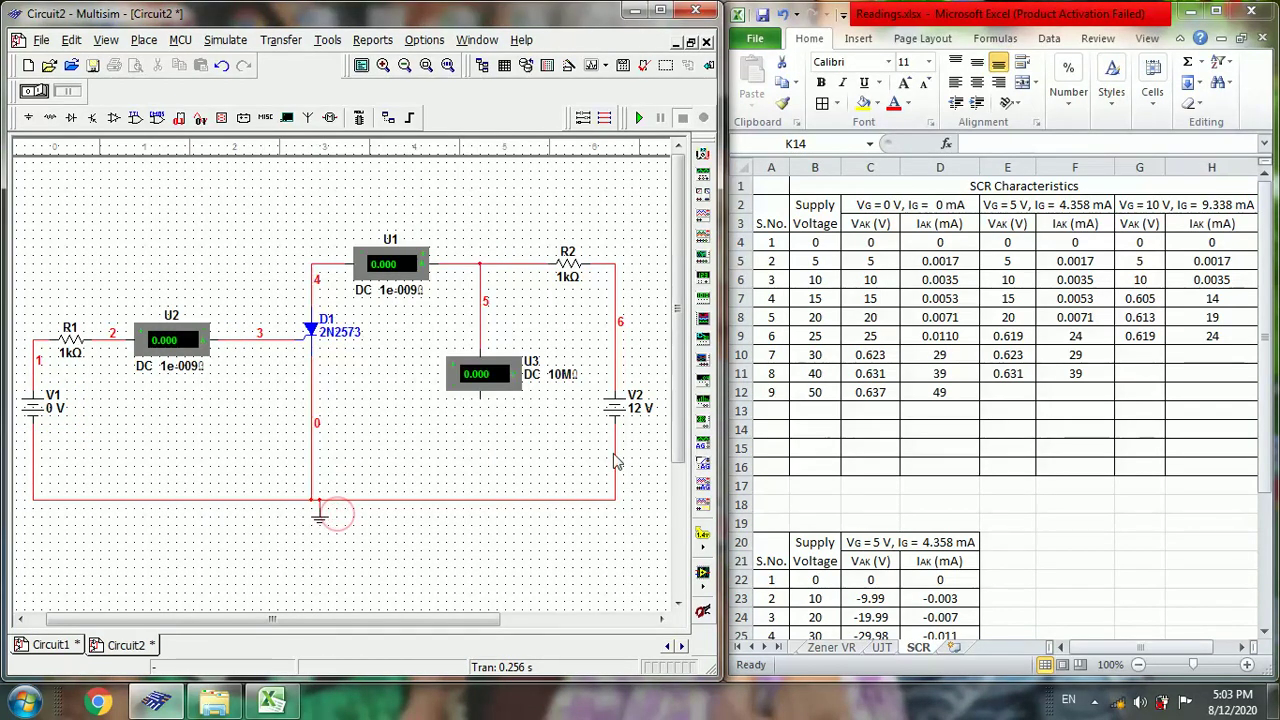
Wire U3's lower terminal to the ground line and set V2 to 0 V
{"action": "left_click", "coordinate": [477, 400]}
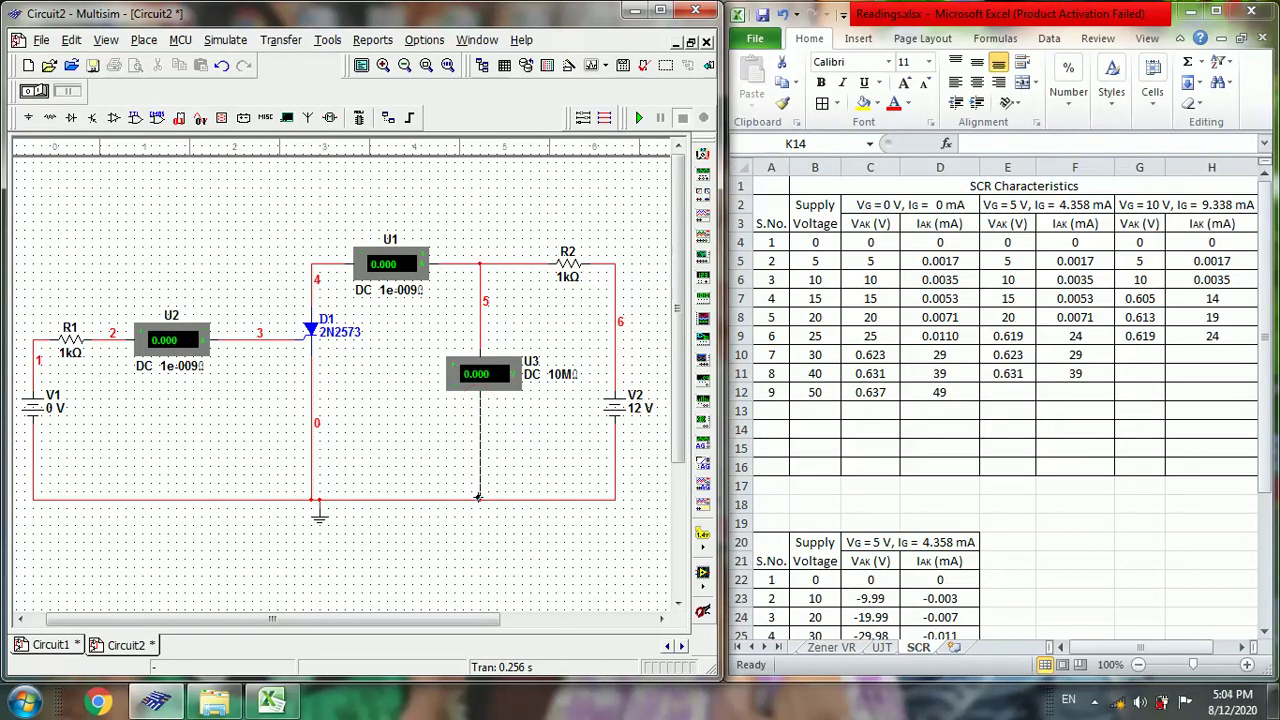
{"action": "left_click", "coordinate": [478, 497]}
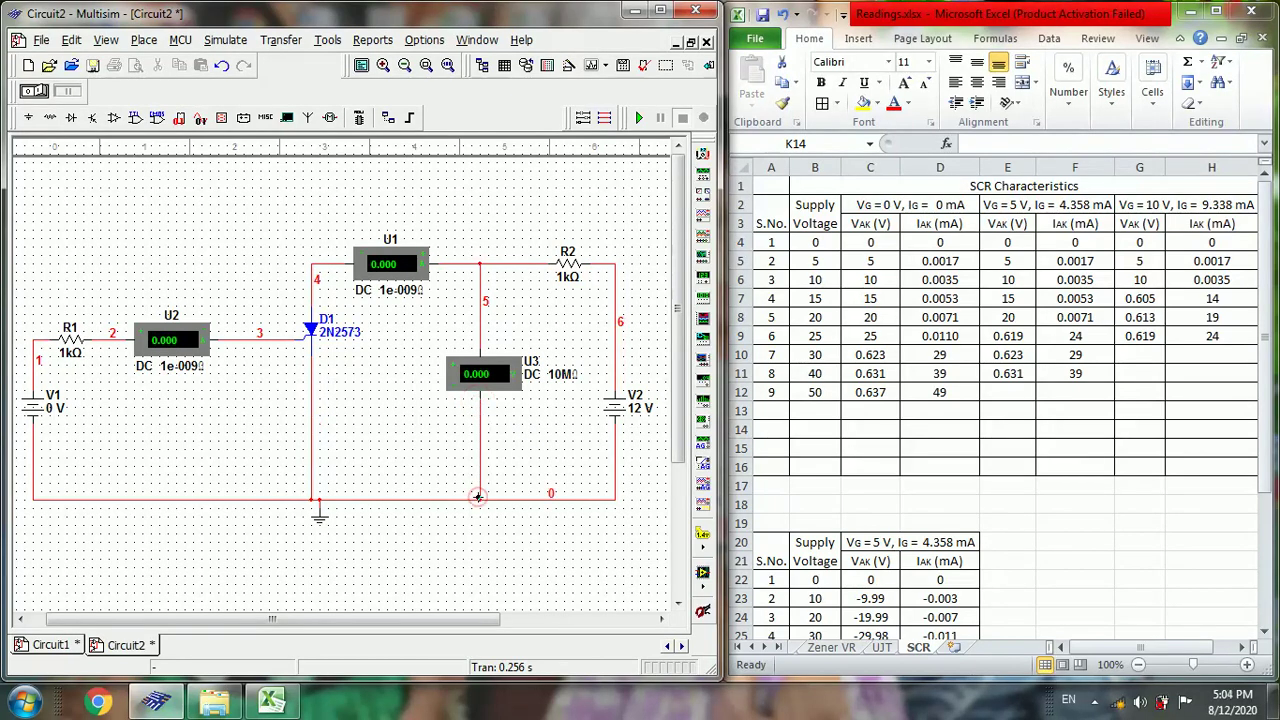
{"action": "double_click", "coordinate": [638, 399]}
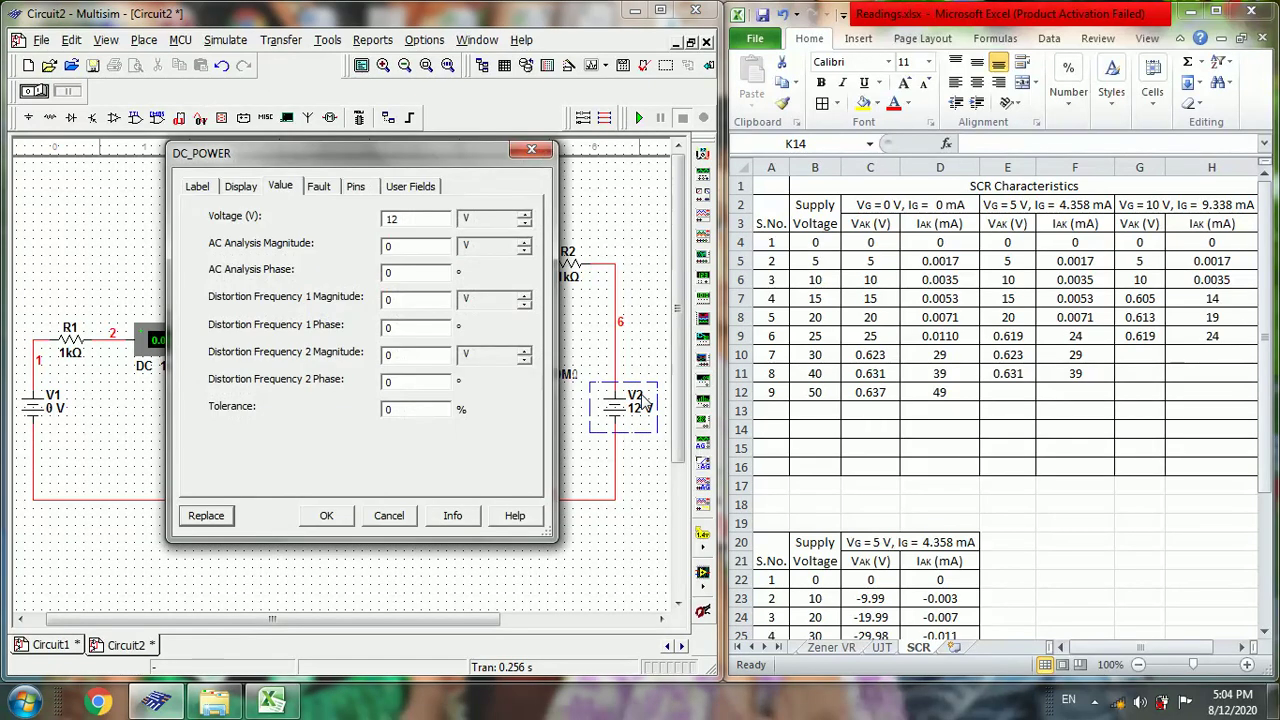
{"action": "double_click", "coordinate": [397, 224]}
{"action": "key", "text": "BackSpace"}
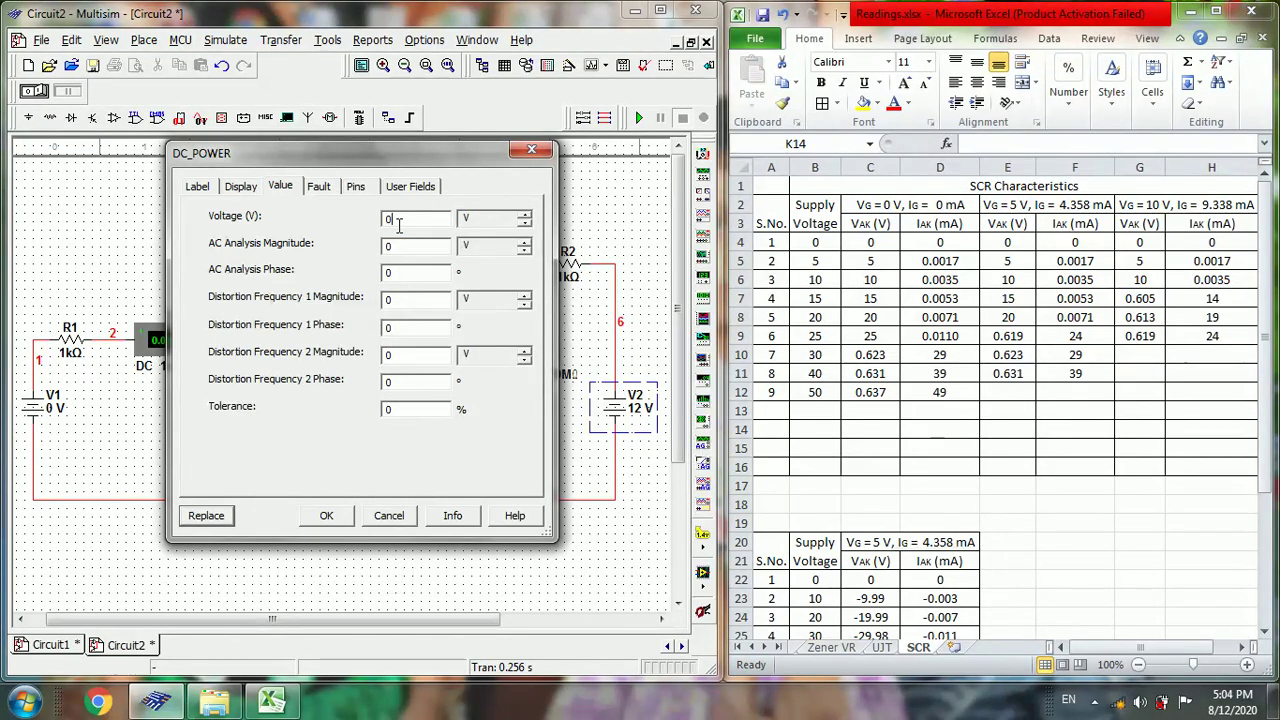
{"action": "left_click", "coordinate": [328, 515]}
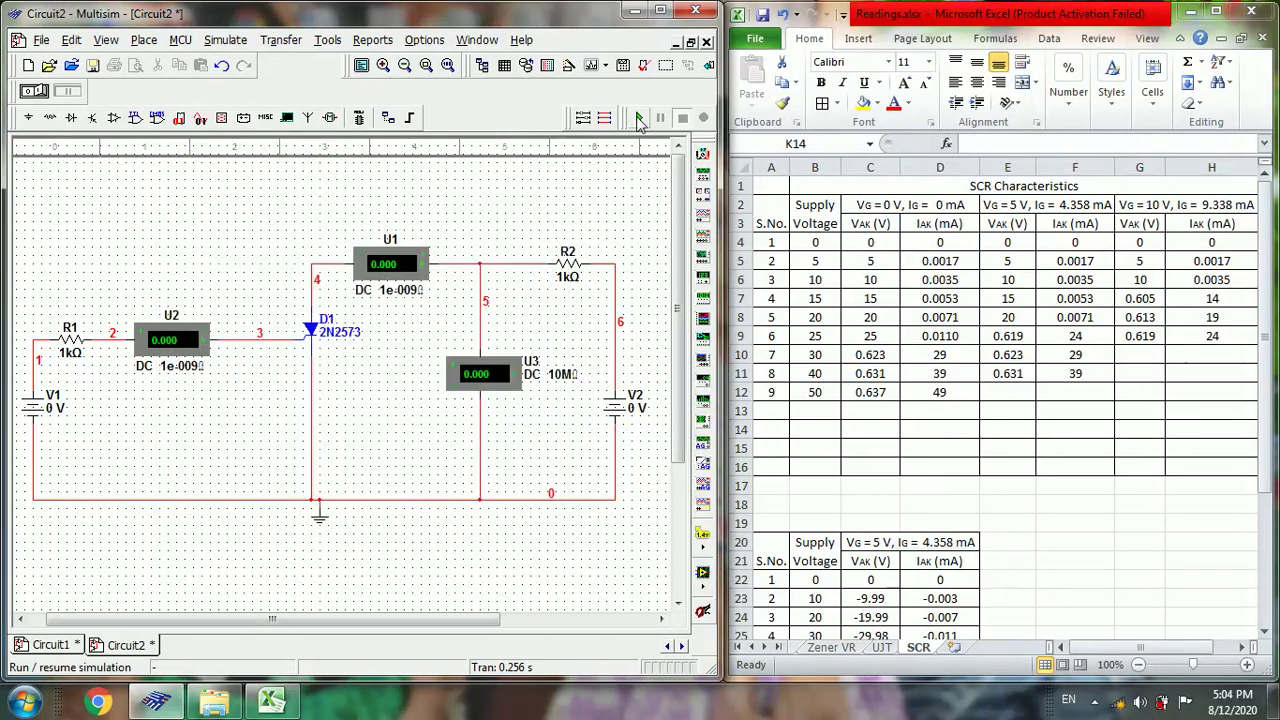
Simulate with V2 at 0 V, then change V2 to 5 V
{"action": "left_click", "coordinate": [640, 118]}
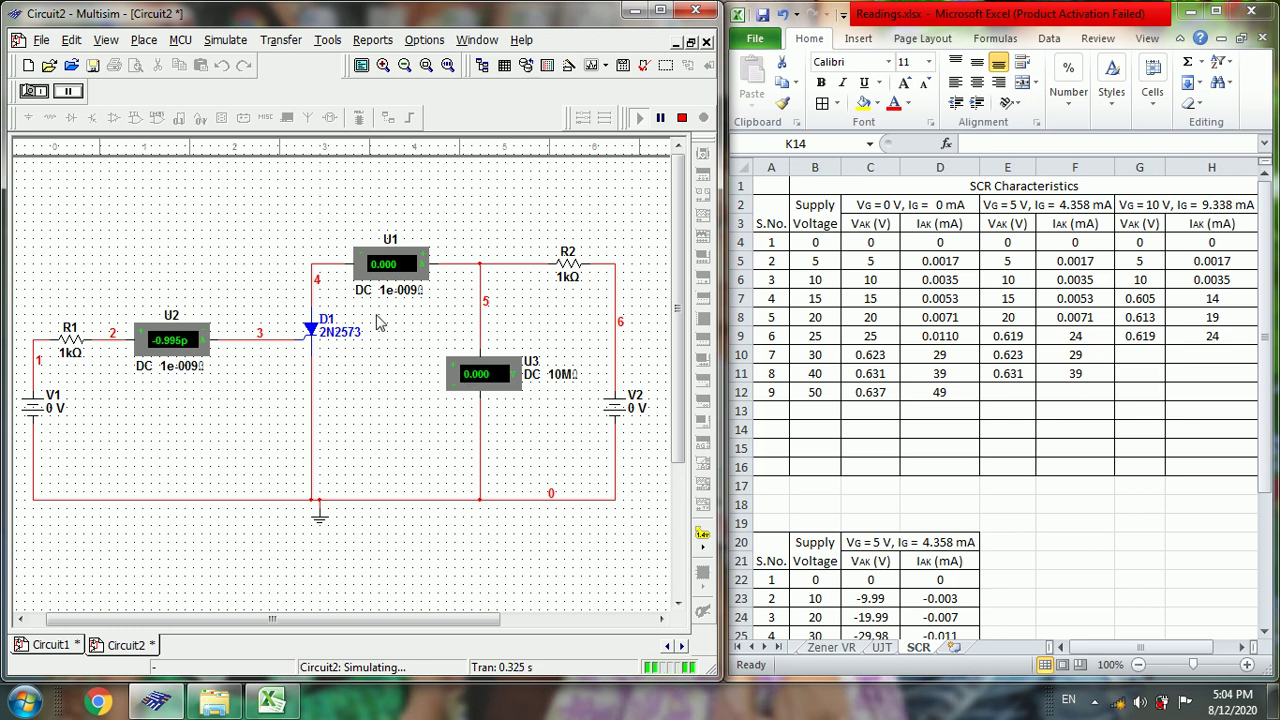
{"action": "left_click", "coordinate": [681, 118]}
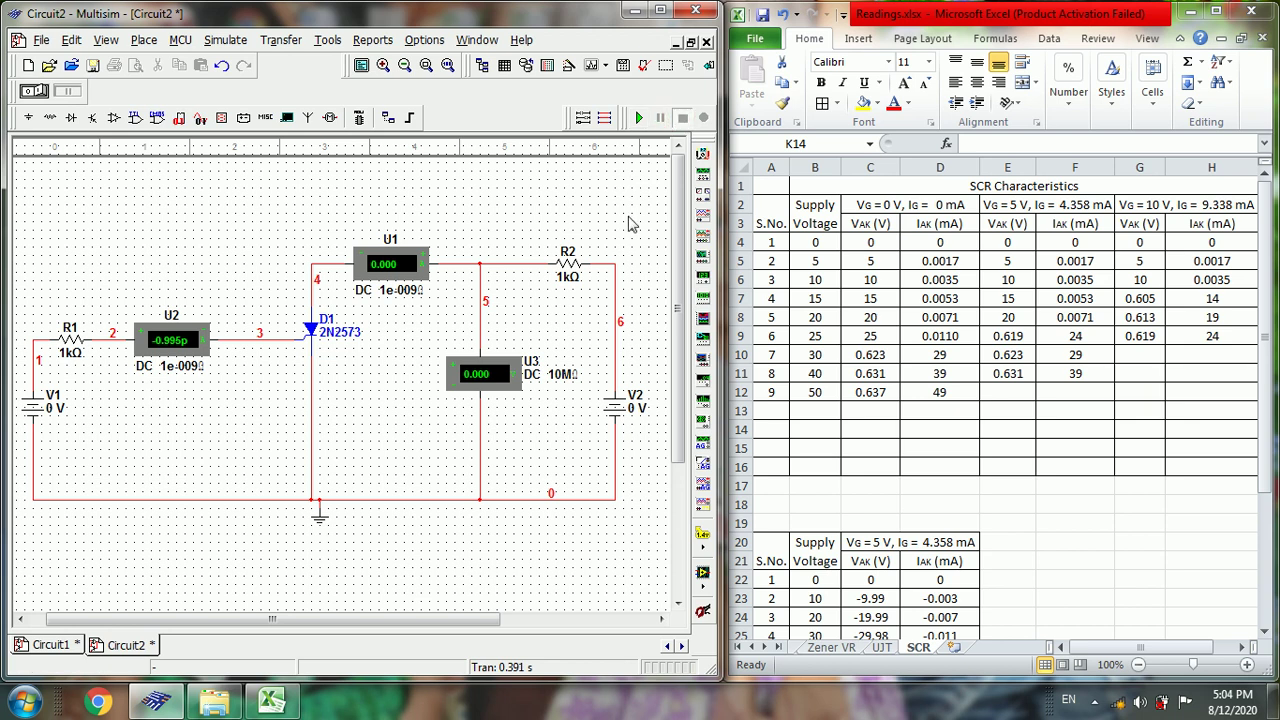
{"action": "double_click", "coordinate": [630, 404]}
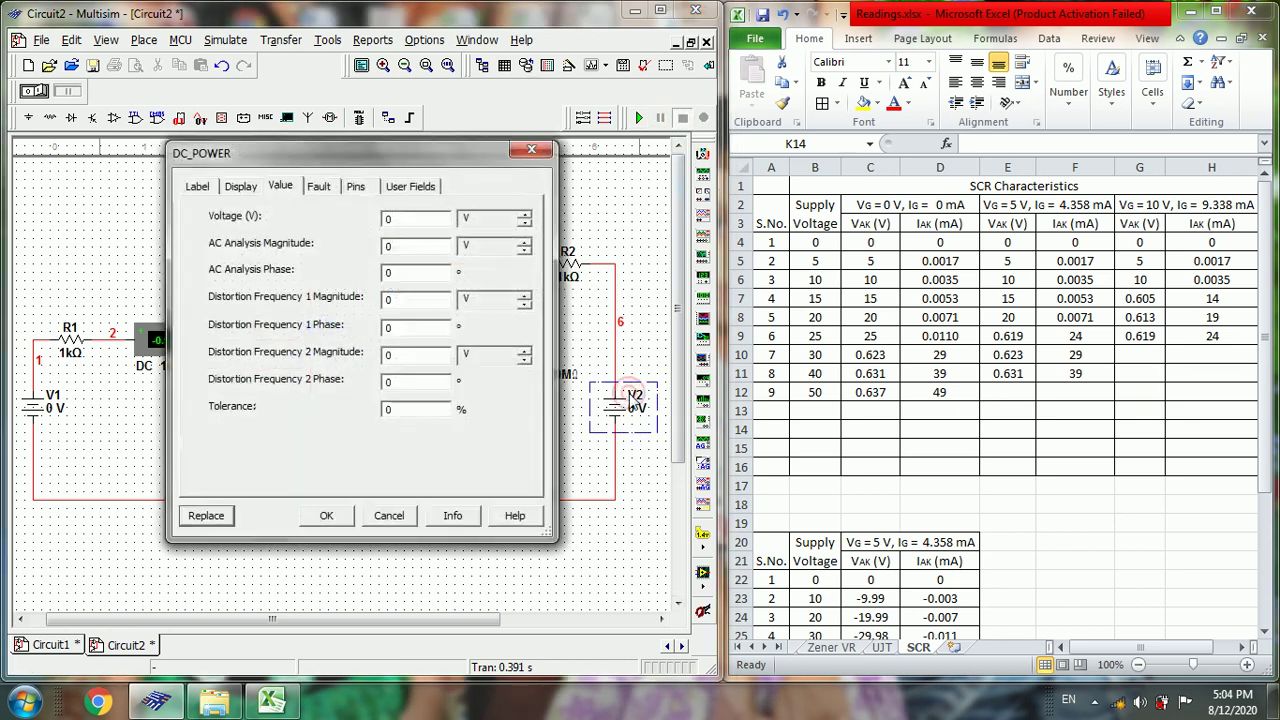
{"action": "left_click", "coordinate": [399, 218]}
{"action": "key", "text": "BackSpace"}
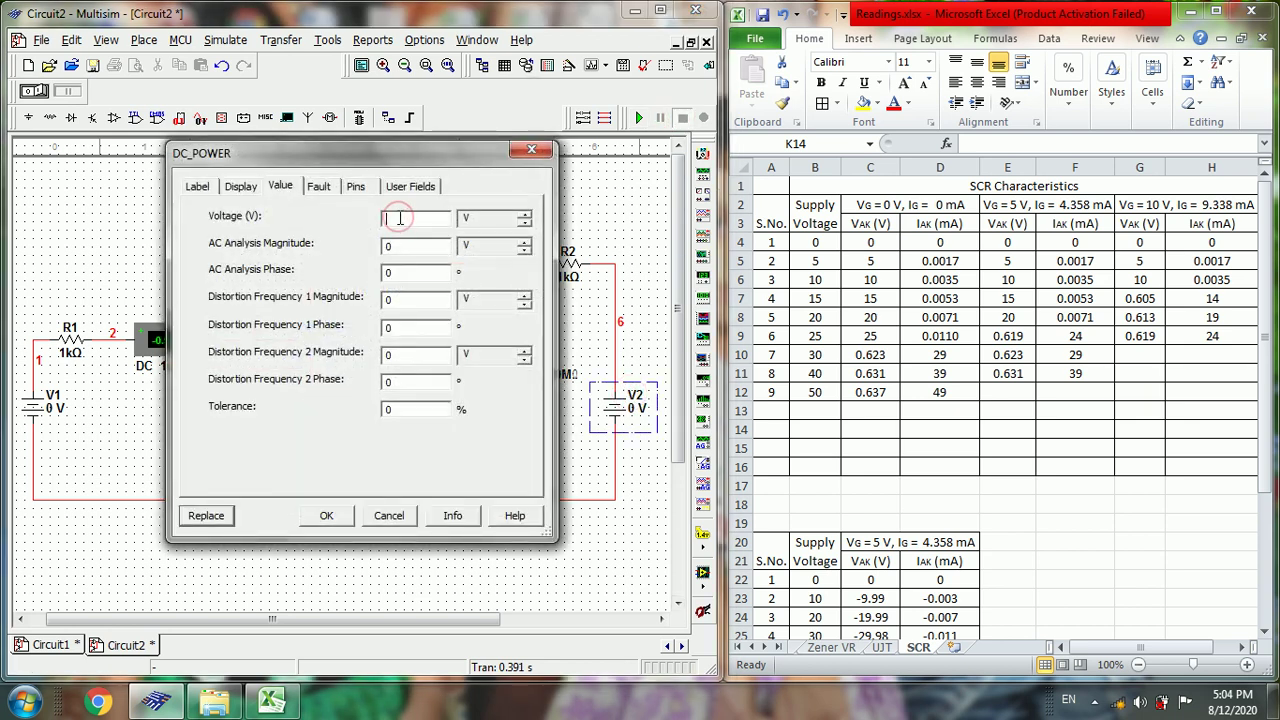
{"action": "left_click", "coordinate": [315, 522]}
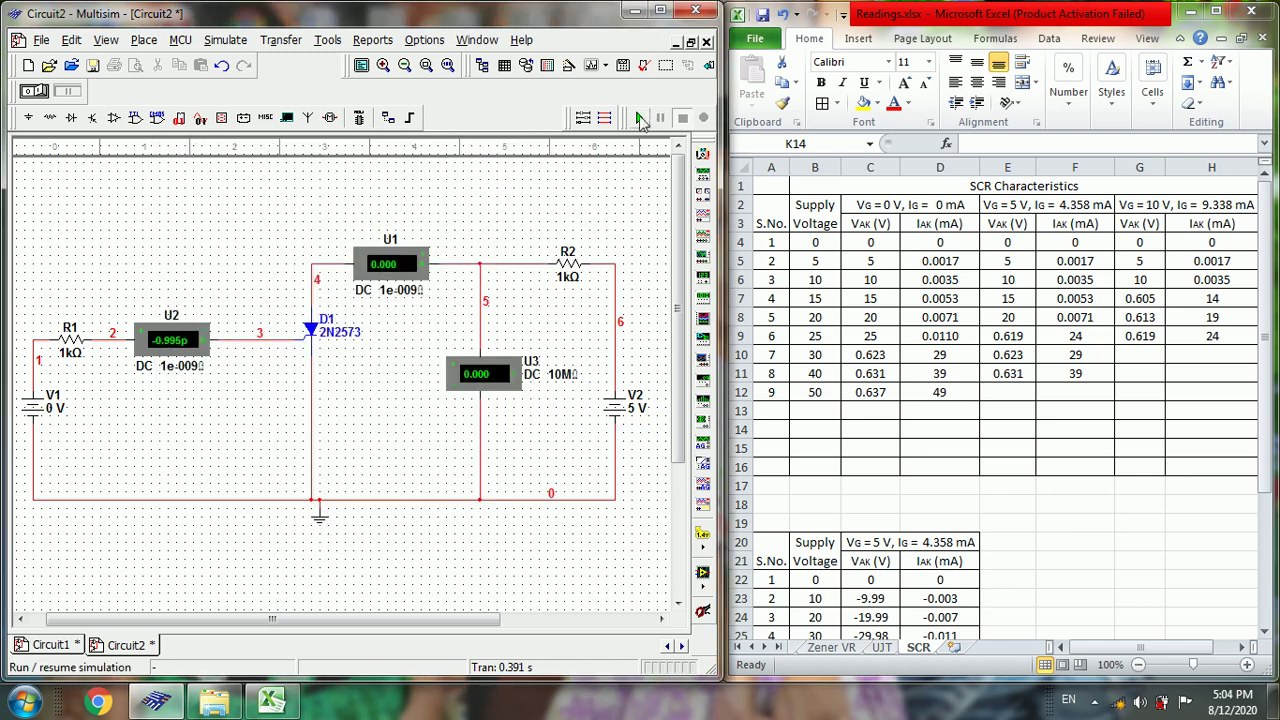
Simulate at 5 V, reading 4.998 V on U3 and 1.776 µA on U1
{"action": "left_click", "coordinate": [641, 118]}
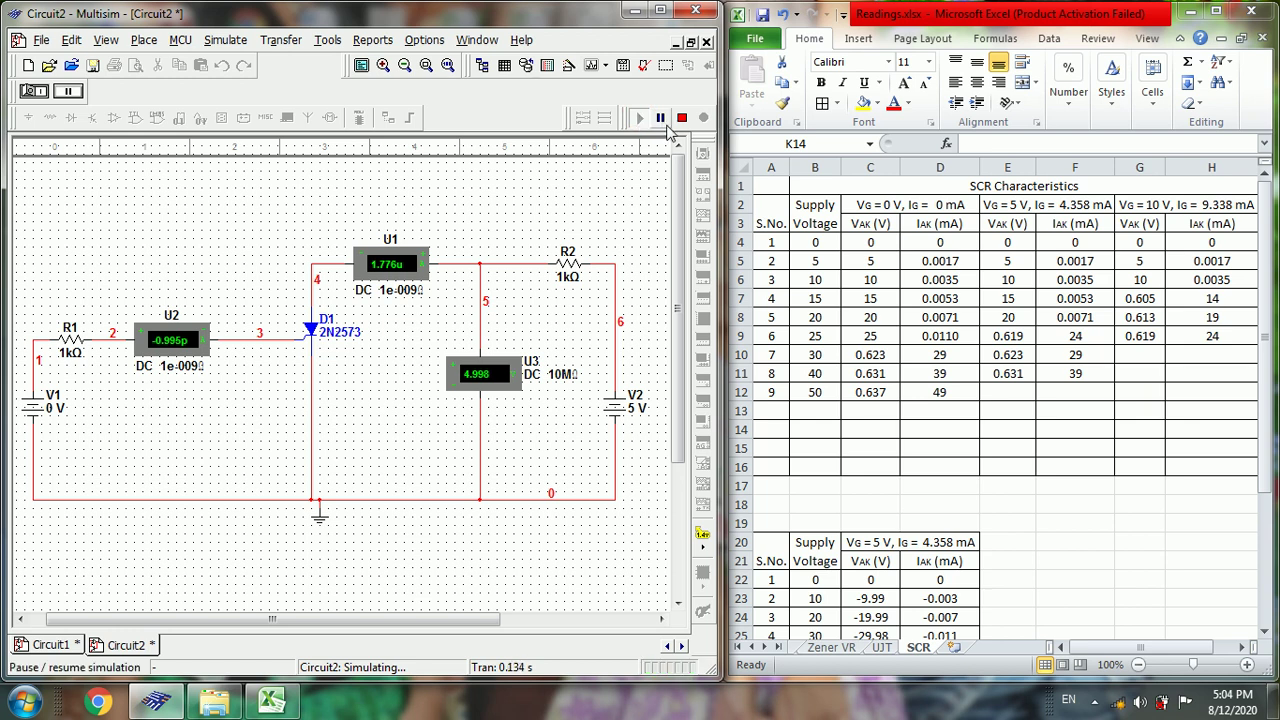
{"action": "left_click", "coordinate": [682, 119]}
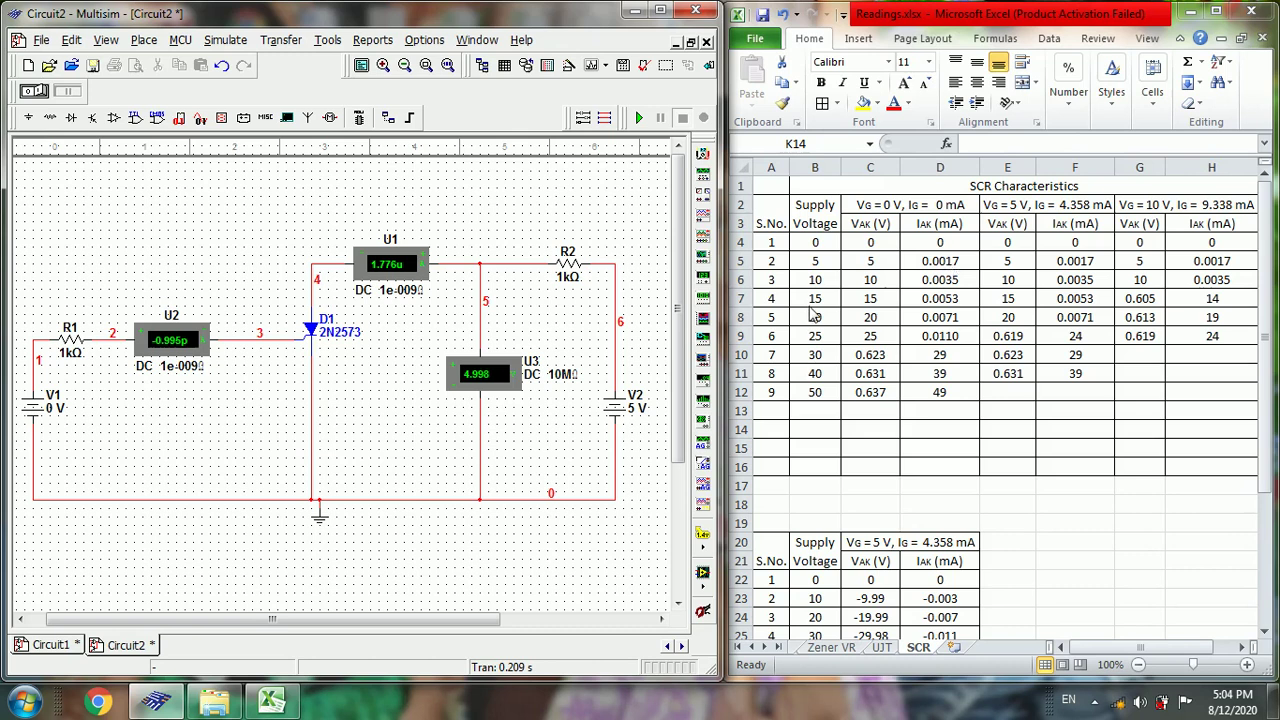
{"action": "double_click", "coordinate": [627, 418]}
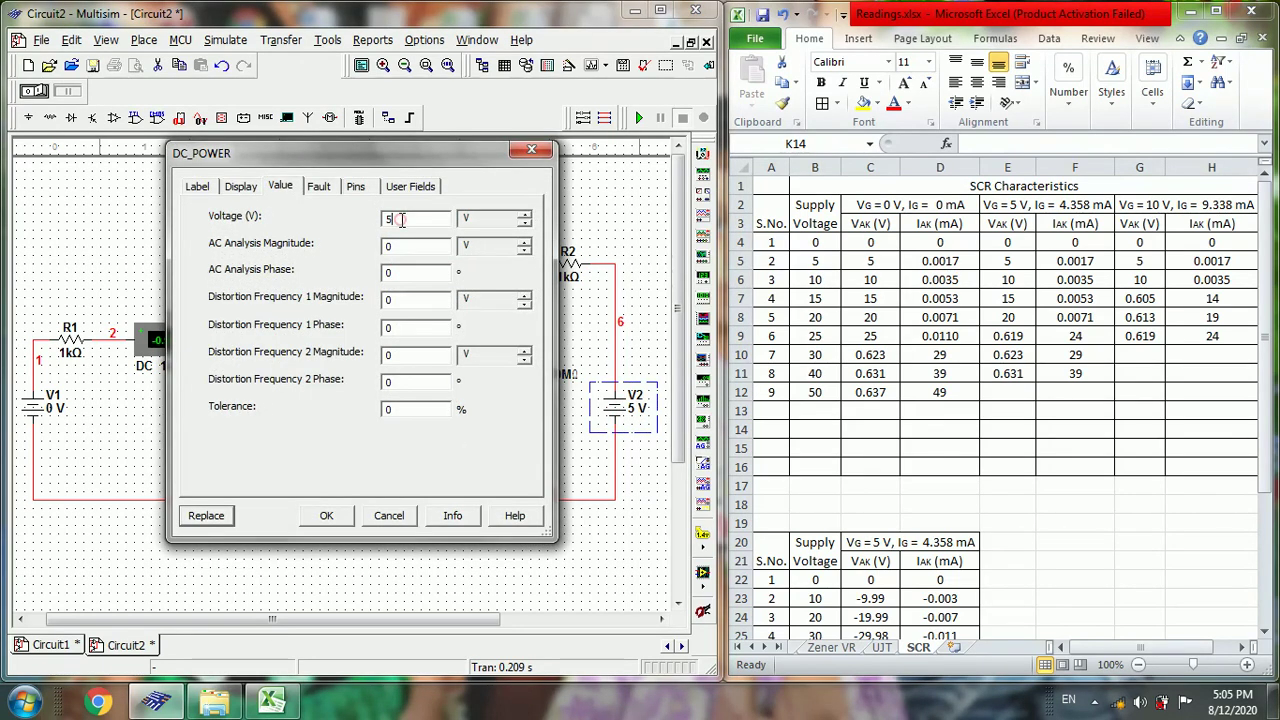
Set V2 to 10 V and simulate, reading 9.996 V and 3.553 µA
{"action": "left_click", "coordinate": [401, 220]}
{"action": "key", "text": "BackSpace"}
{"action": "type", "text": "10"}
{"action": "left_click", "coordinate": [328, 515]}
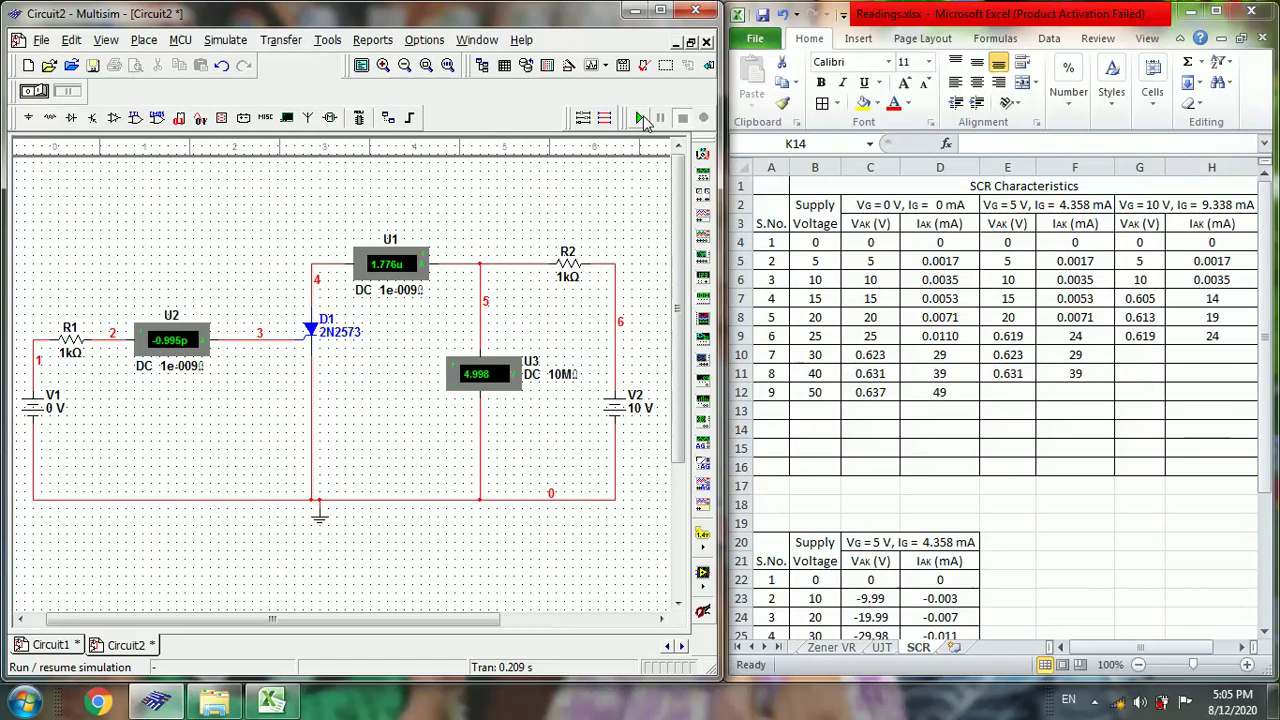
{"action": "left_click", "coordinate": [641, 118]}
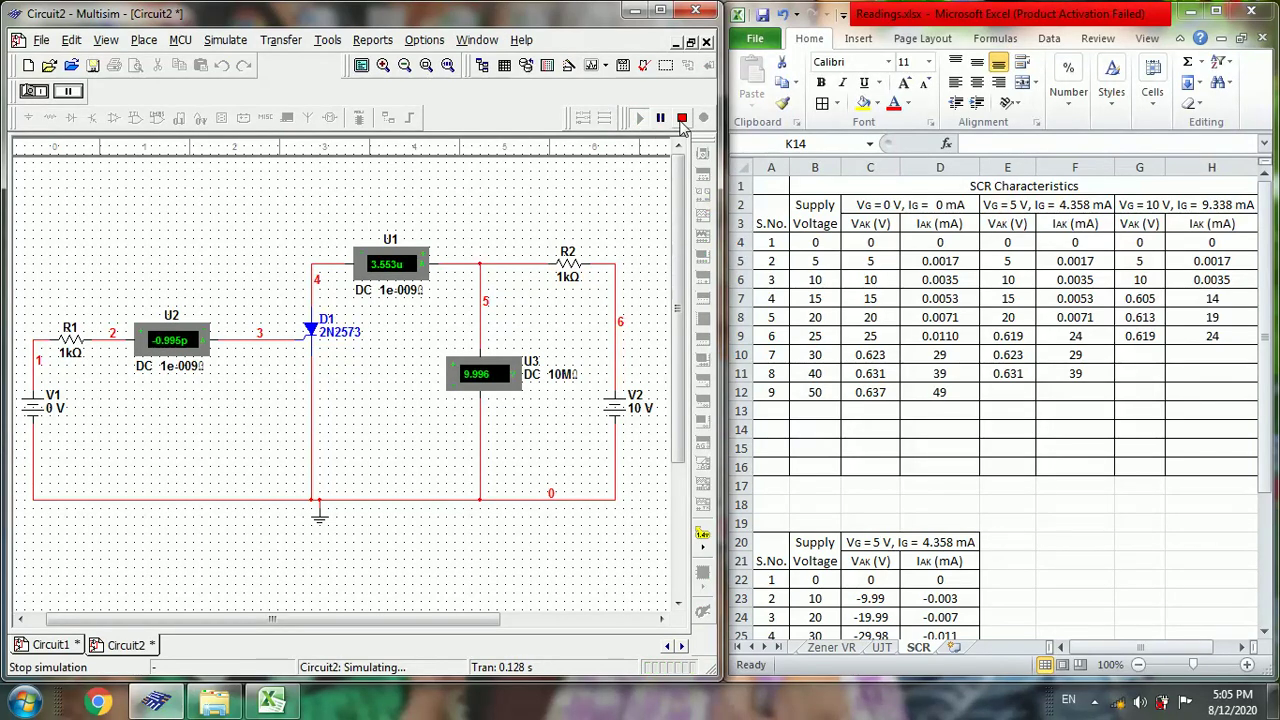
{"action": "left_click", "coordinate": [681, 118]}
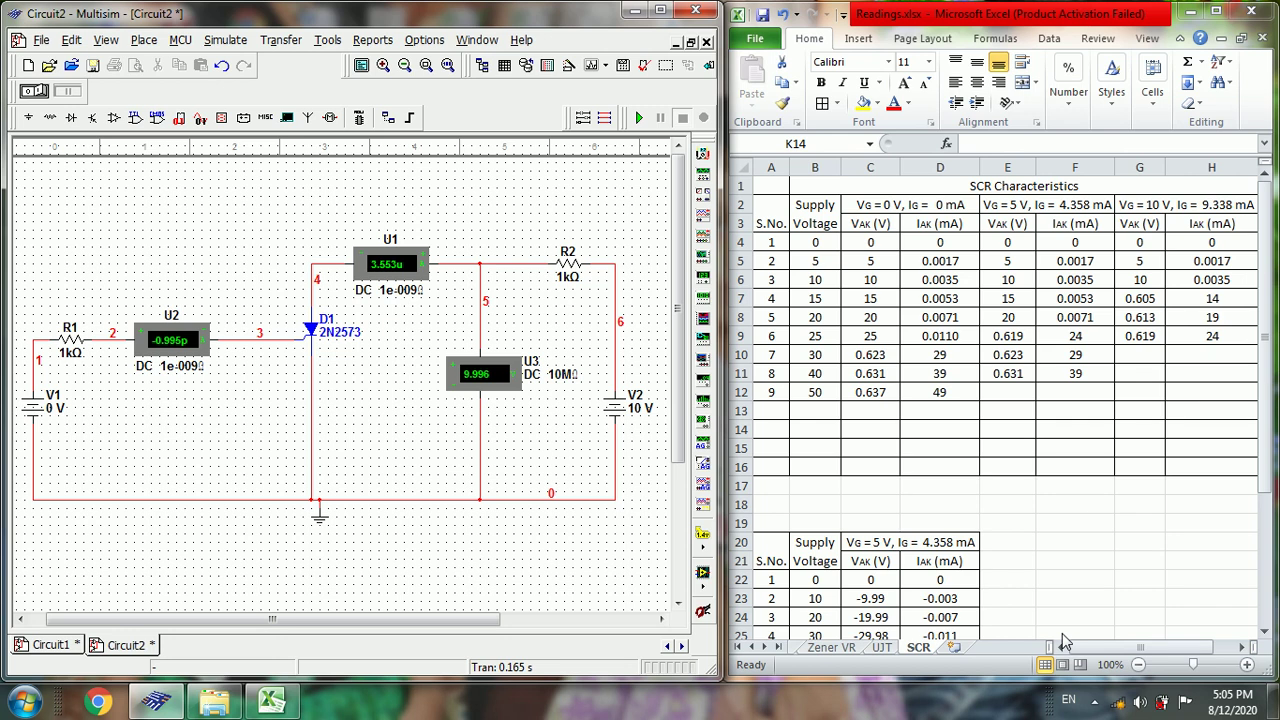
Flip the V2 source vertically to reverse its polarity
{"action": "left_click", "coordinate": [1268, 632]}
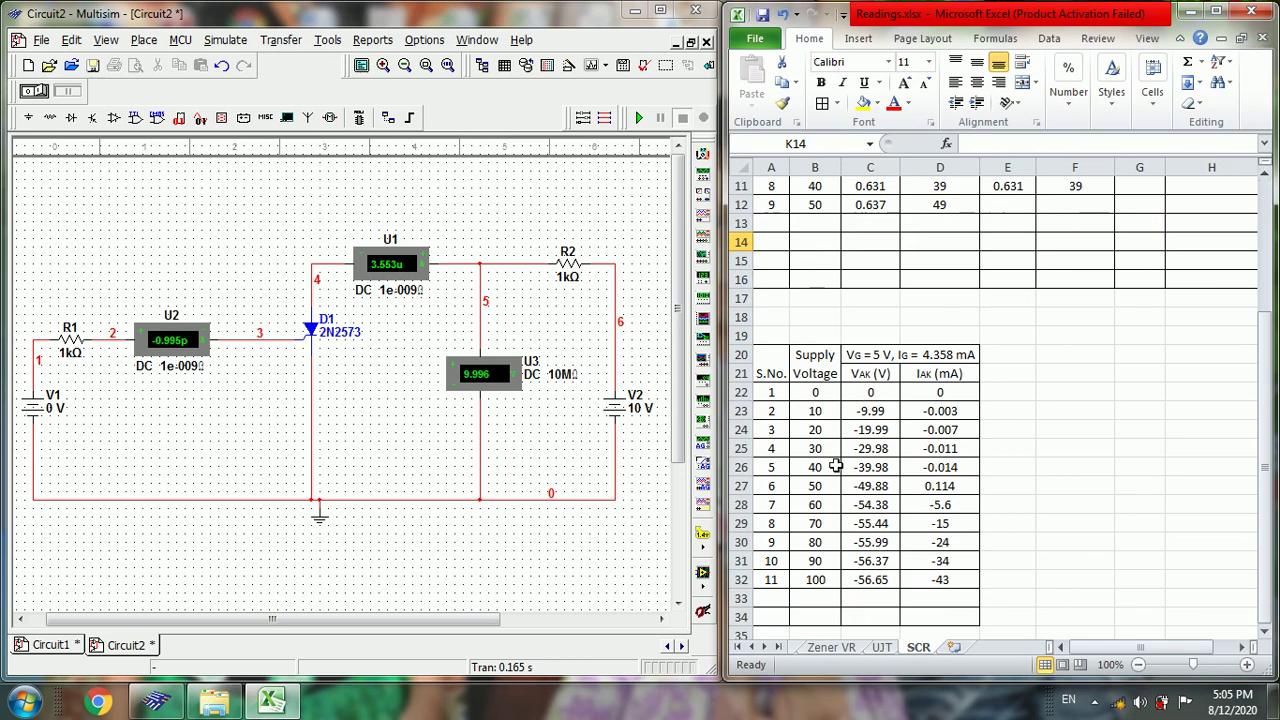
{"action": "left_click", "coordinate": [618, 415]}
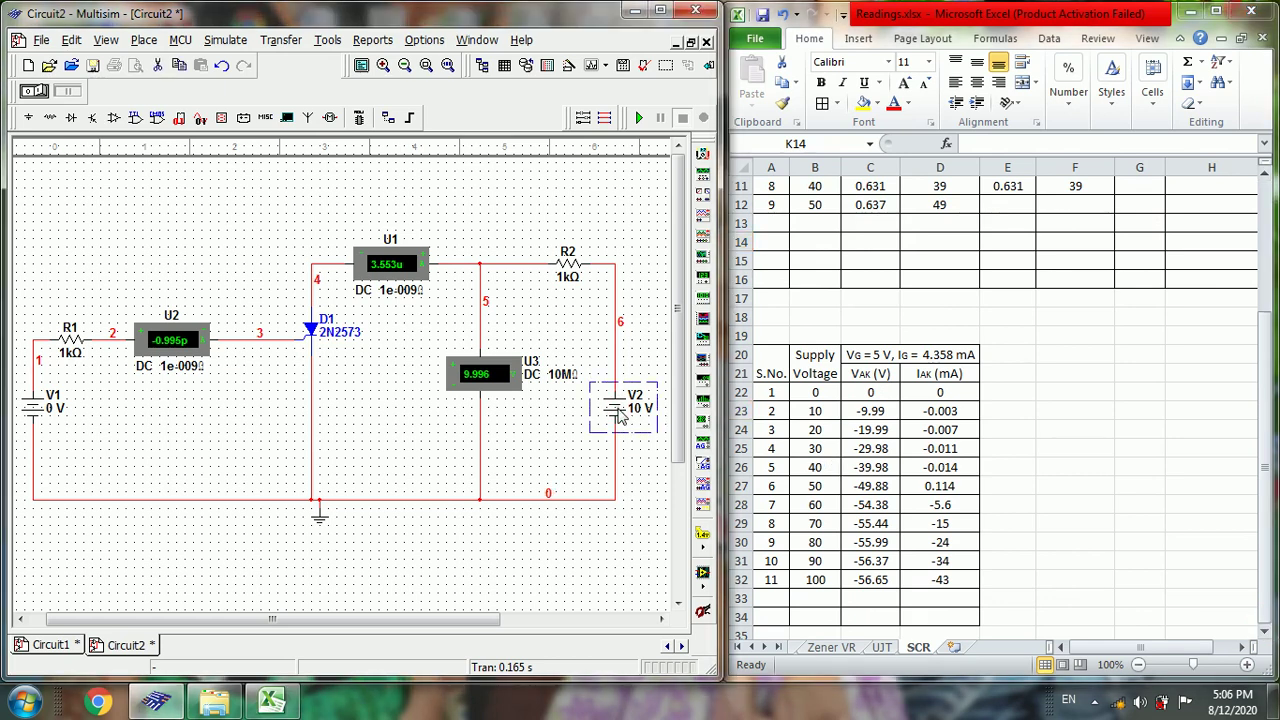
{"action": "right_click", "coordinate": [618, 415]}
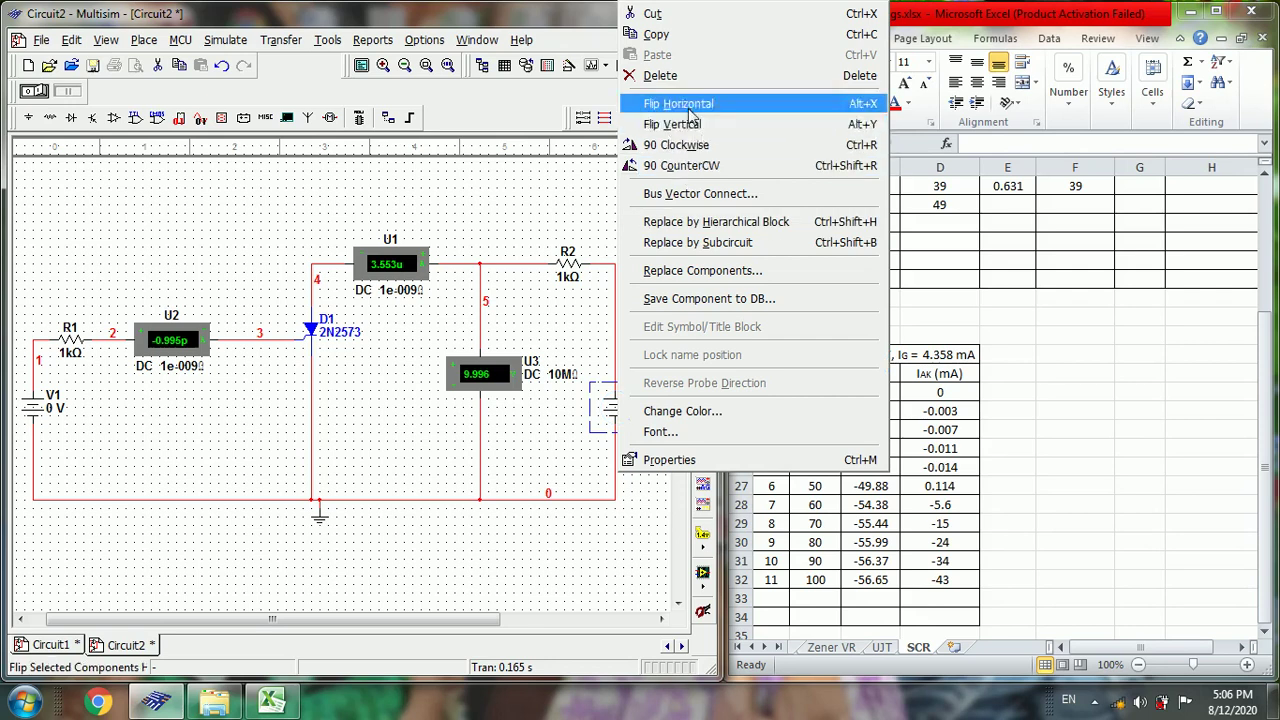
{"action": "left_click", "coordinate": [660, 124]}
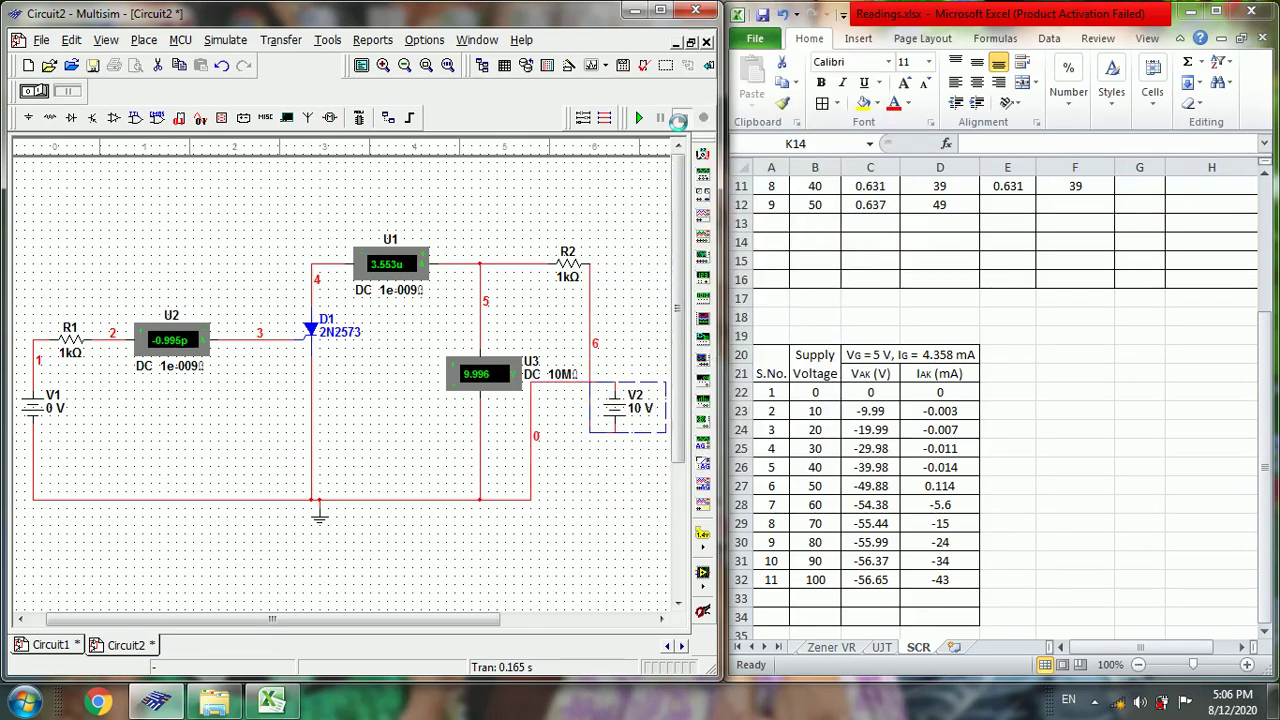
{"action": "left_click", "coordinate": [593, 331]}
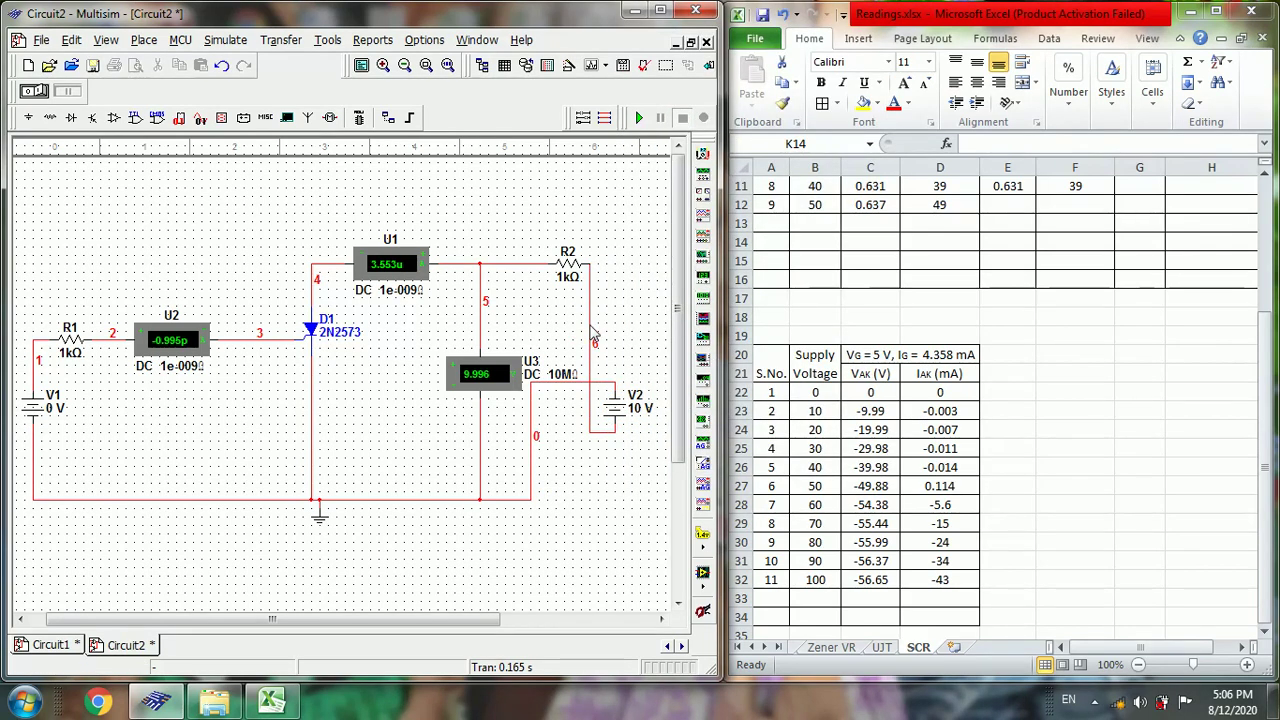
Delete V2's old wires and rewire it to R2's right end and the ground rail
{"action": "left_click", "coordinate": [590, 328]}
{"action": "key", "text": "Delete"}
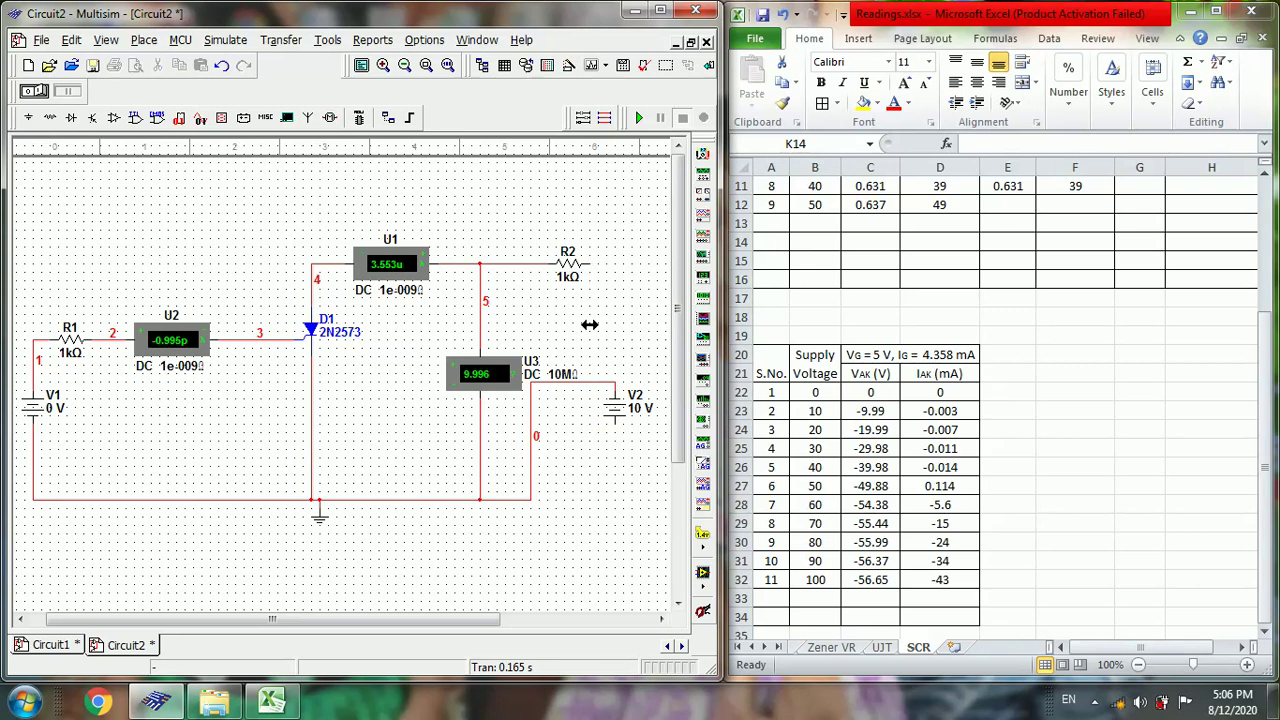
{"action": "left_click", "coordinate": [531, 437]}
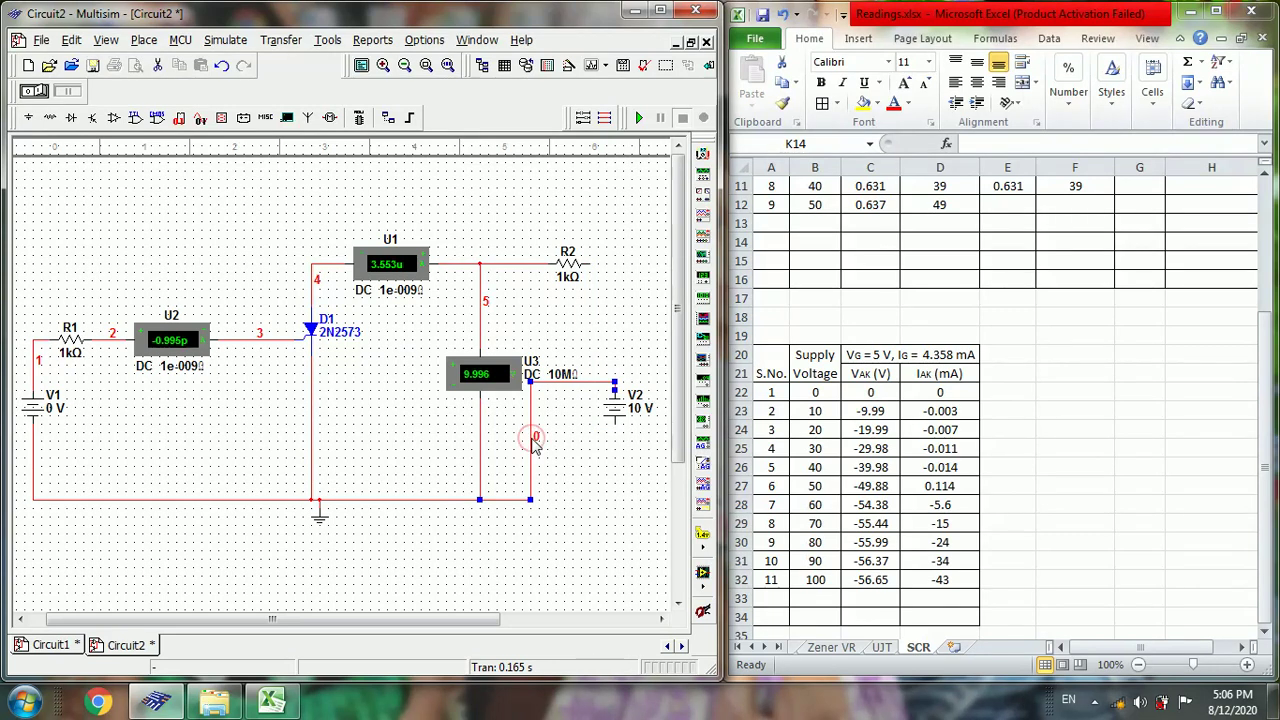
{"action": "key", "text": "Delete"}
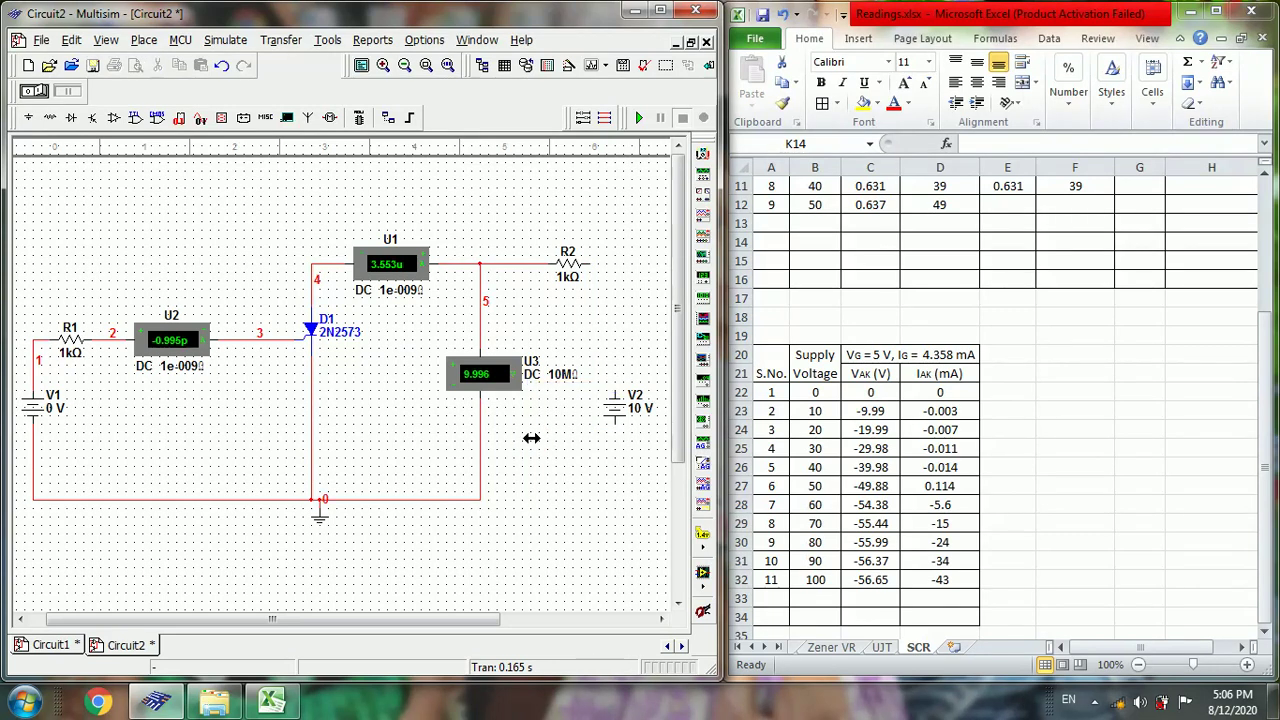
{"action": "left_click", "coordinate": [615, 390]}
{"action": "left_click", "coordinate": [593, 264]}
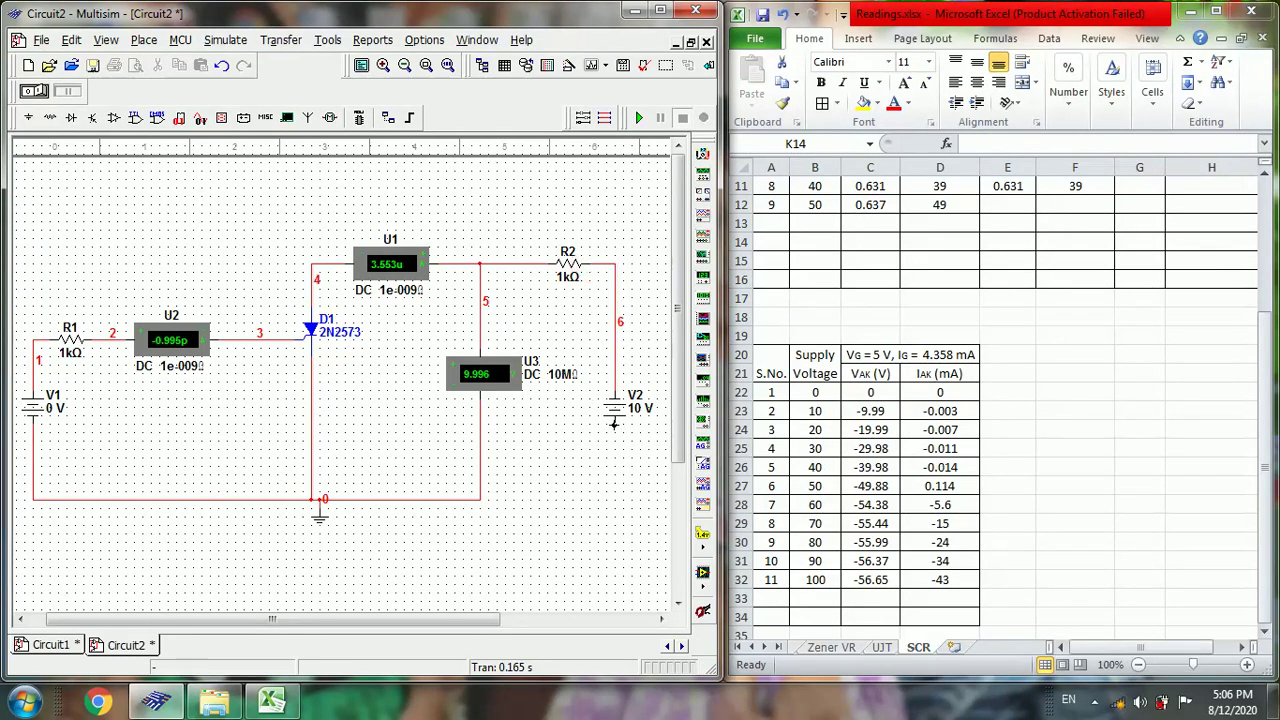
{"action": "left_click", "coordinate": [479, 498]}
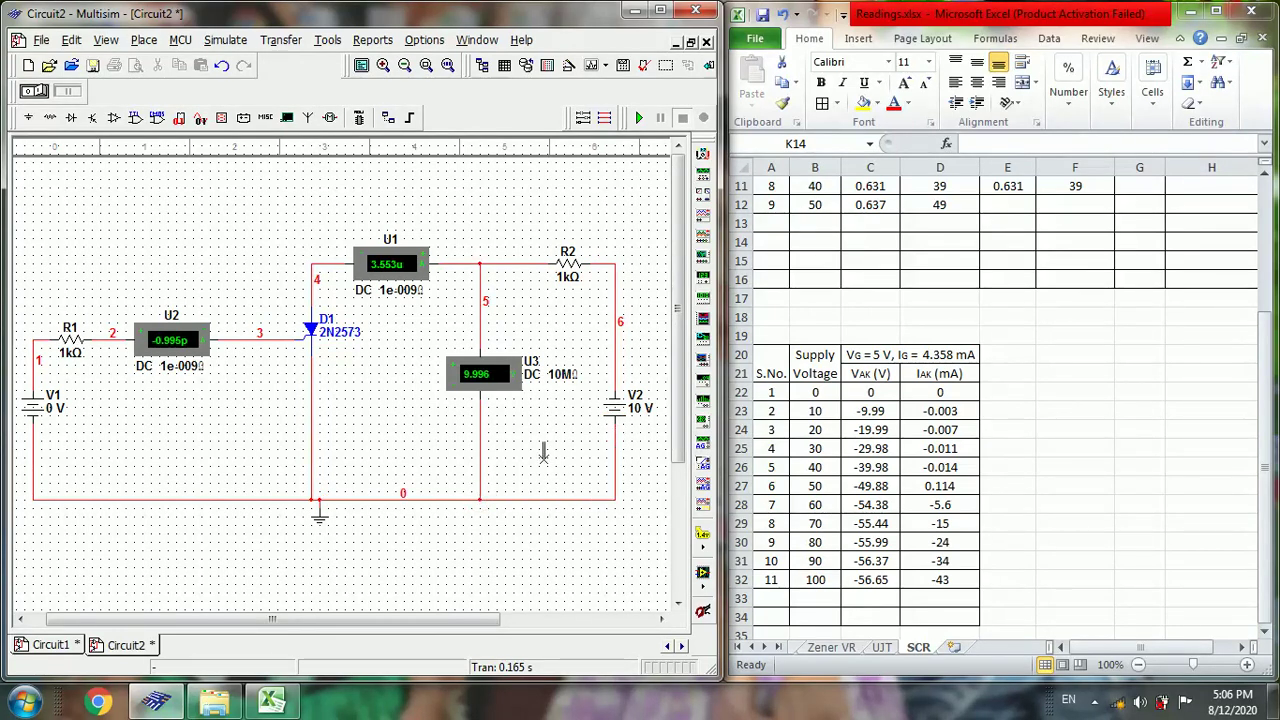
{"action": "left_click", "coordinate": [678, 604]}
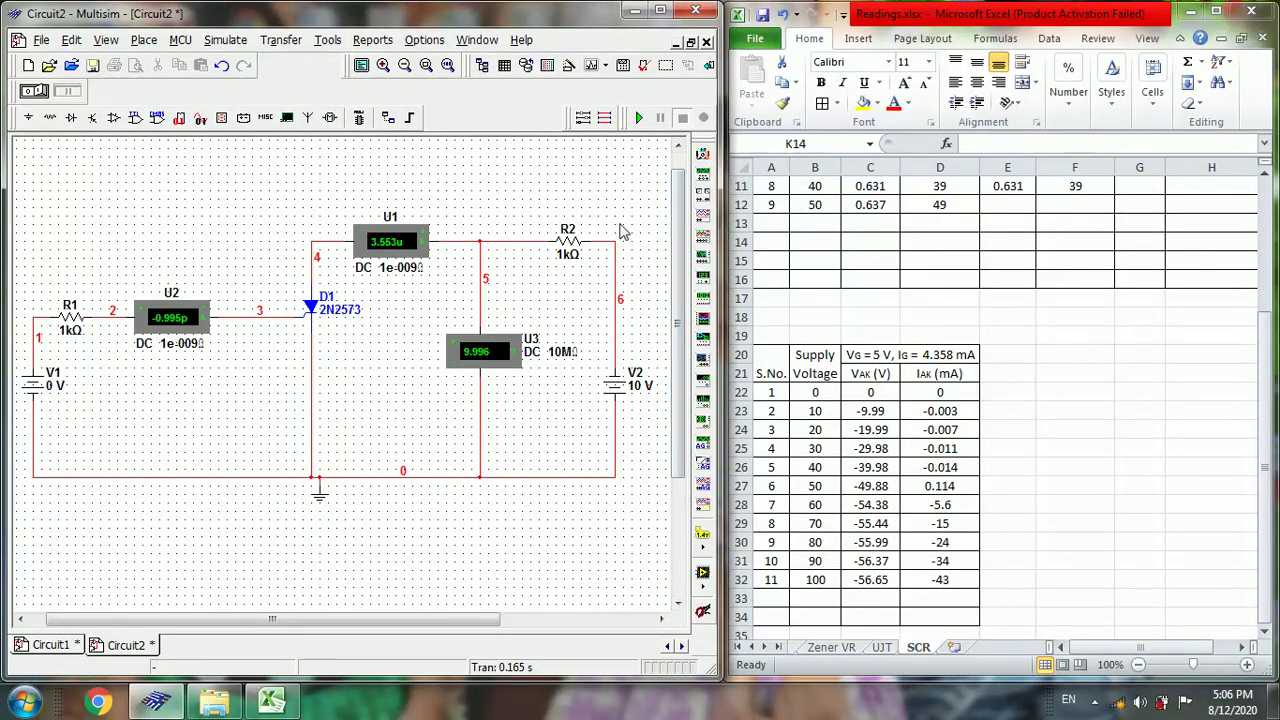
Set V1 to 5 V and simulate, giving 4.358 mA gate current and about -9.995 V
{"action": "double_click", "coordinate": [52, 385]}
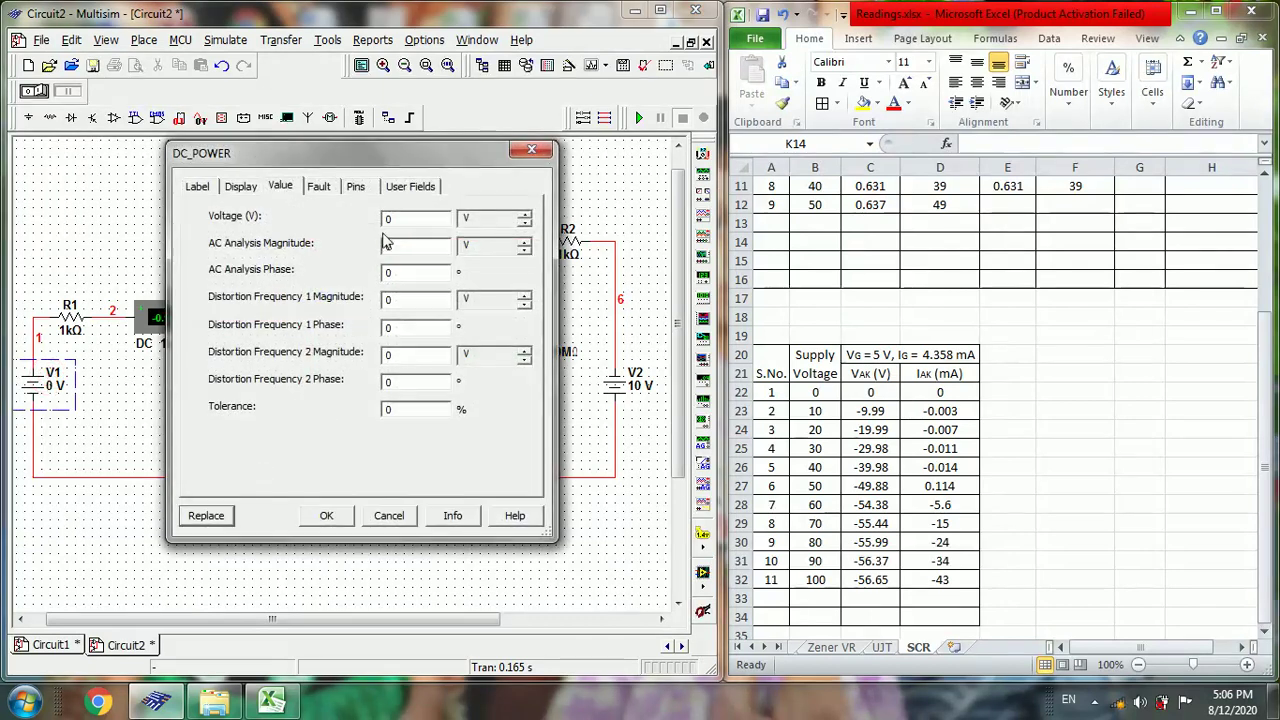
{"action": "double_click", "coordinate": [400, 219]}
{"action": "key", "text": "BackSpace"}
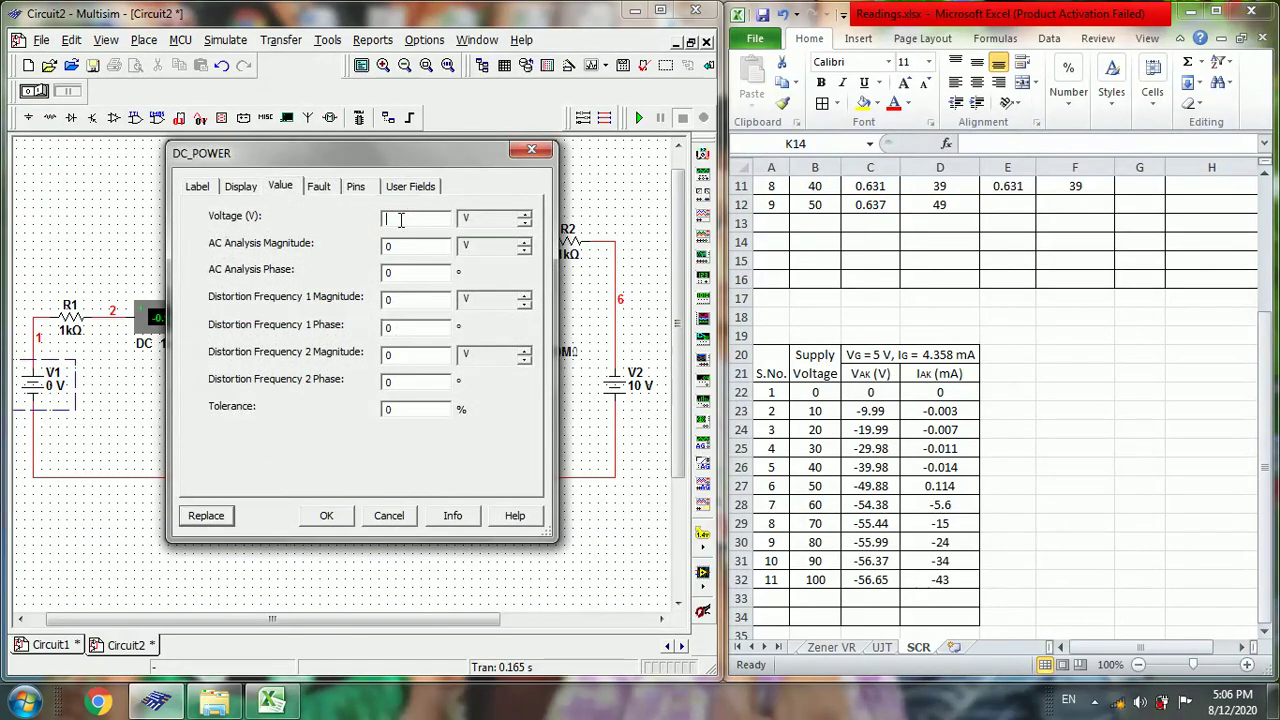
{"action": "left_click", "coordinate": [334, 517]}
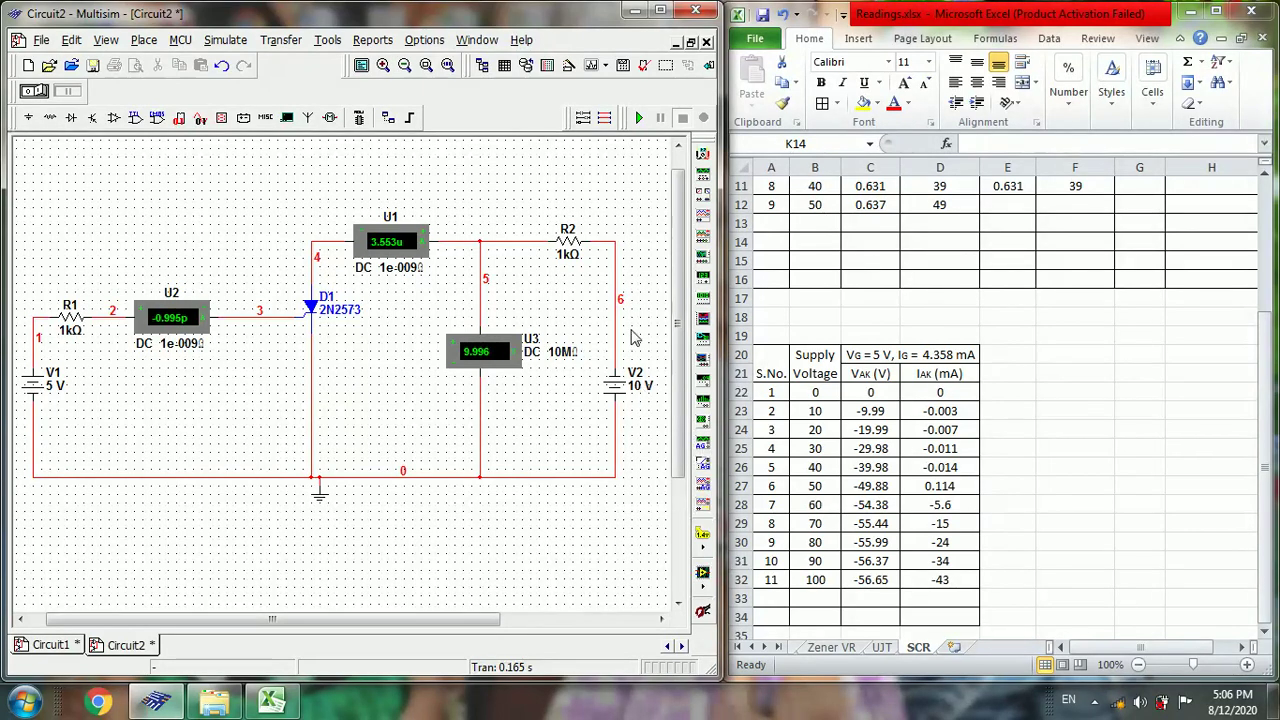
{"action": "left_click", "coordinate": [639, 118]}
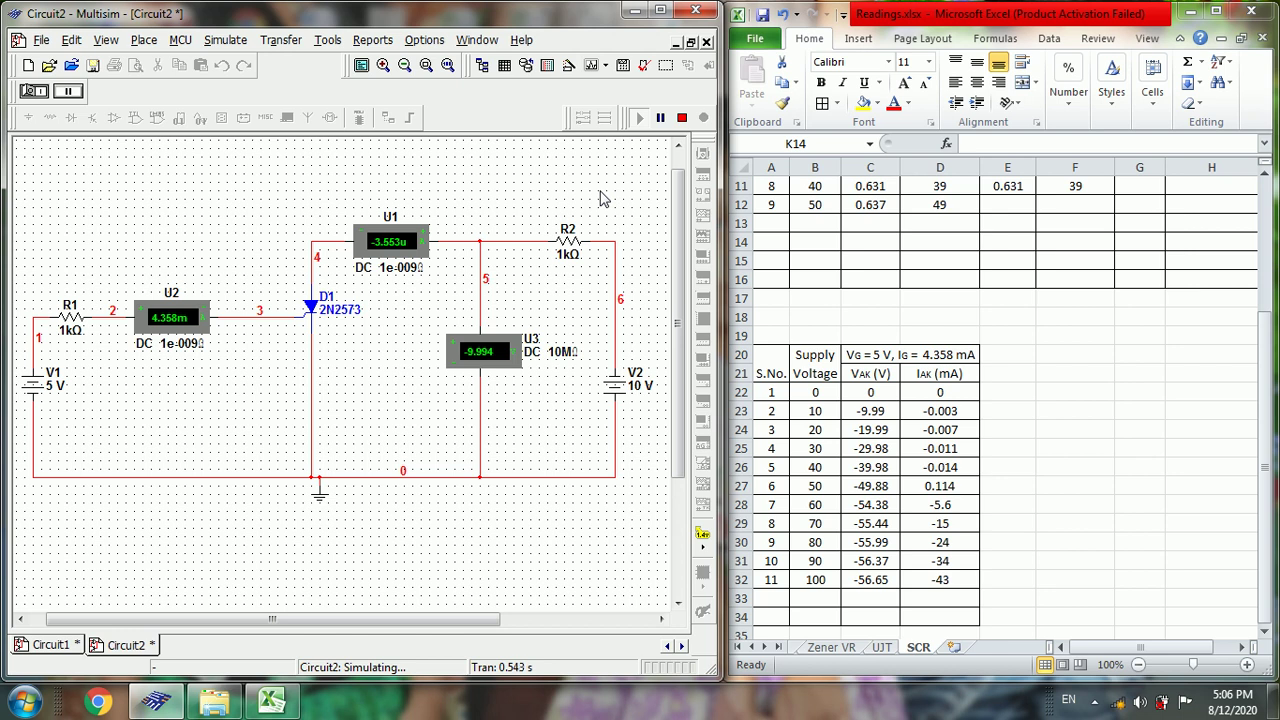
{"action": "left_click", "coordinate": [682, 117]}
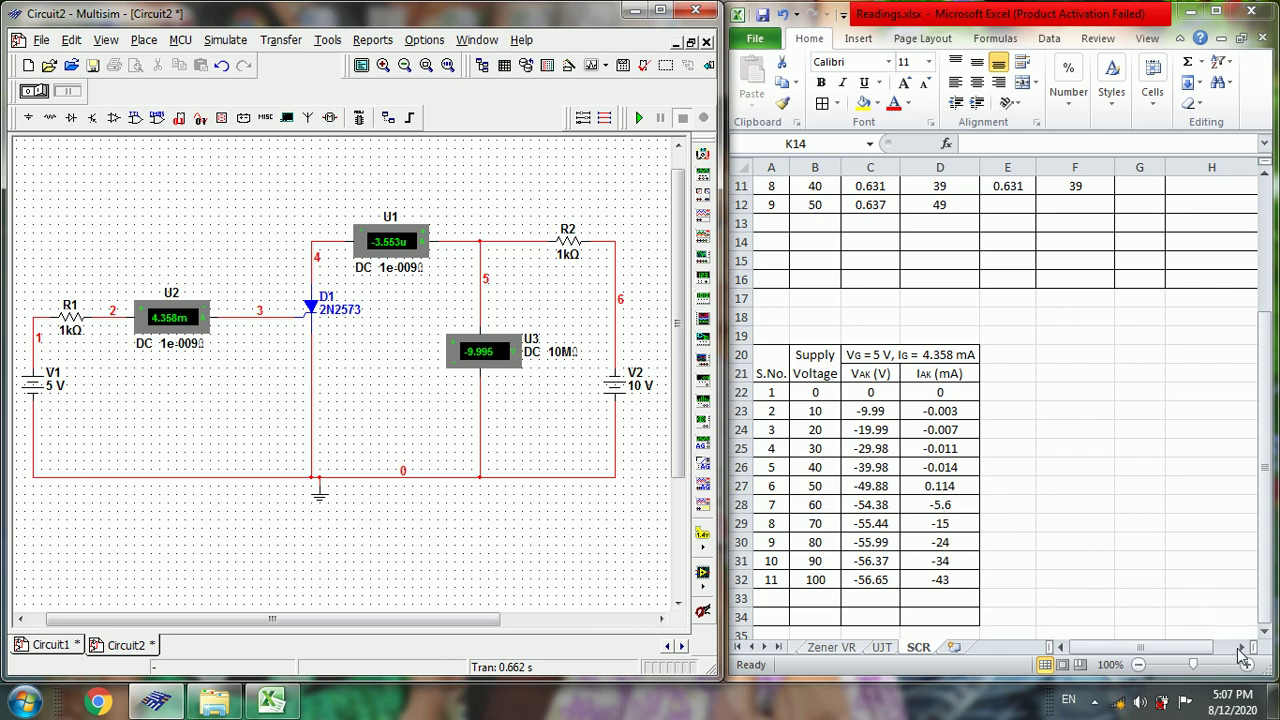
{"action": "double_click", "coordinate": [1000, 15]}
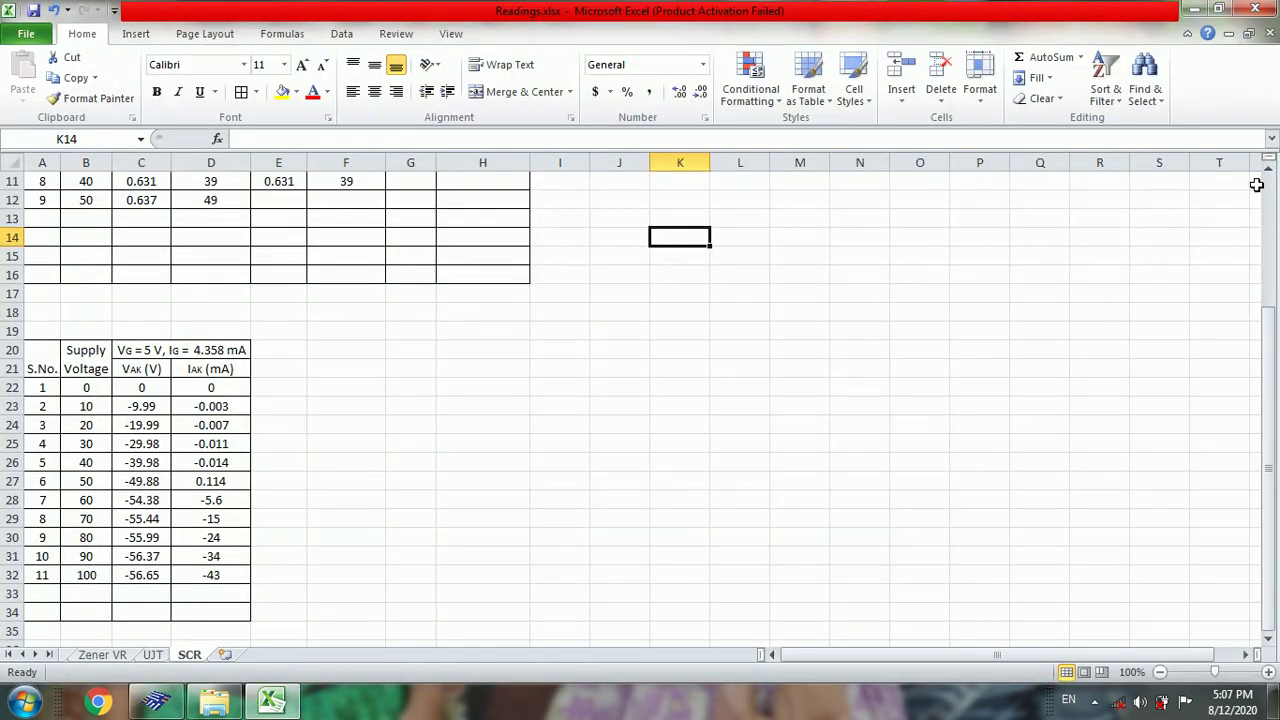
Select the VAK (V) and IAK readings for VG = 0 V in C3:D12
{"action": "scroll", "coordinate": [1268, 174], "scroll_direction": "up", "scroll_amount": 4}
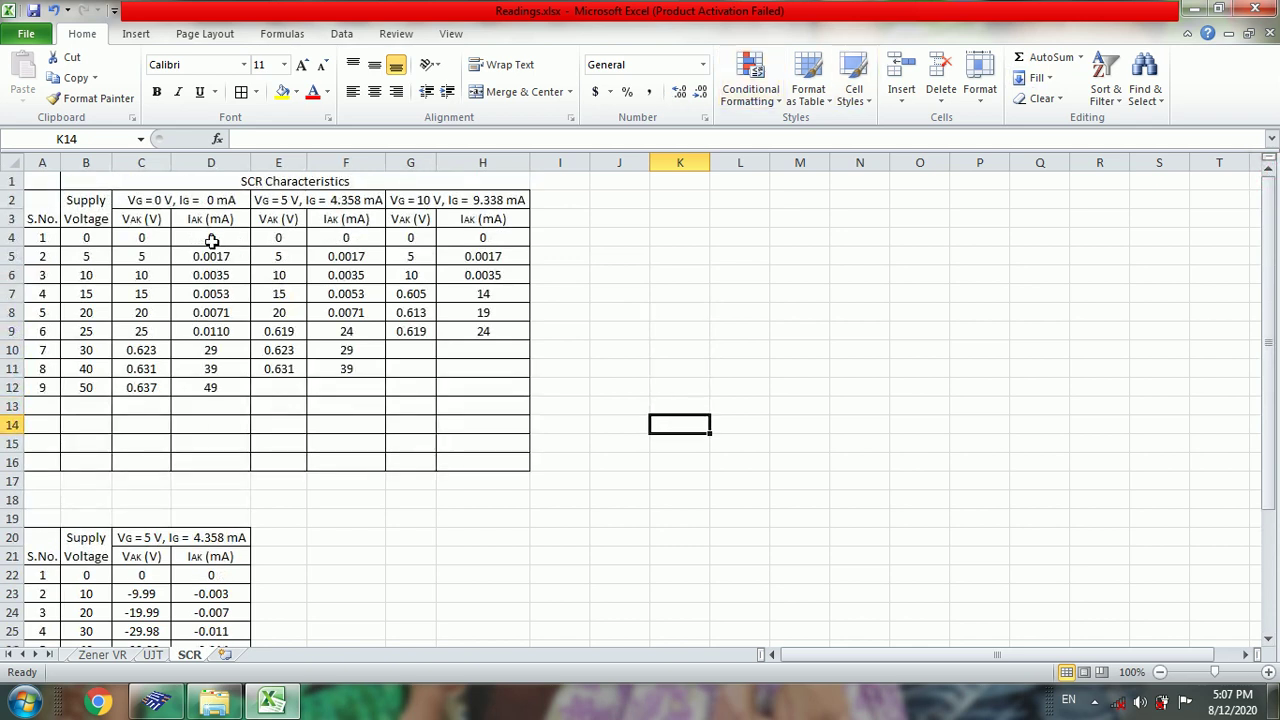
{"action": "left_click", "coordinate": [130, 220]}
{"action": "key", "text": "shift+Right"}
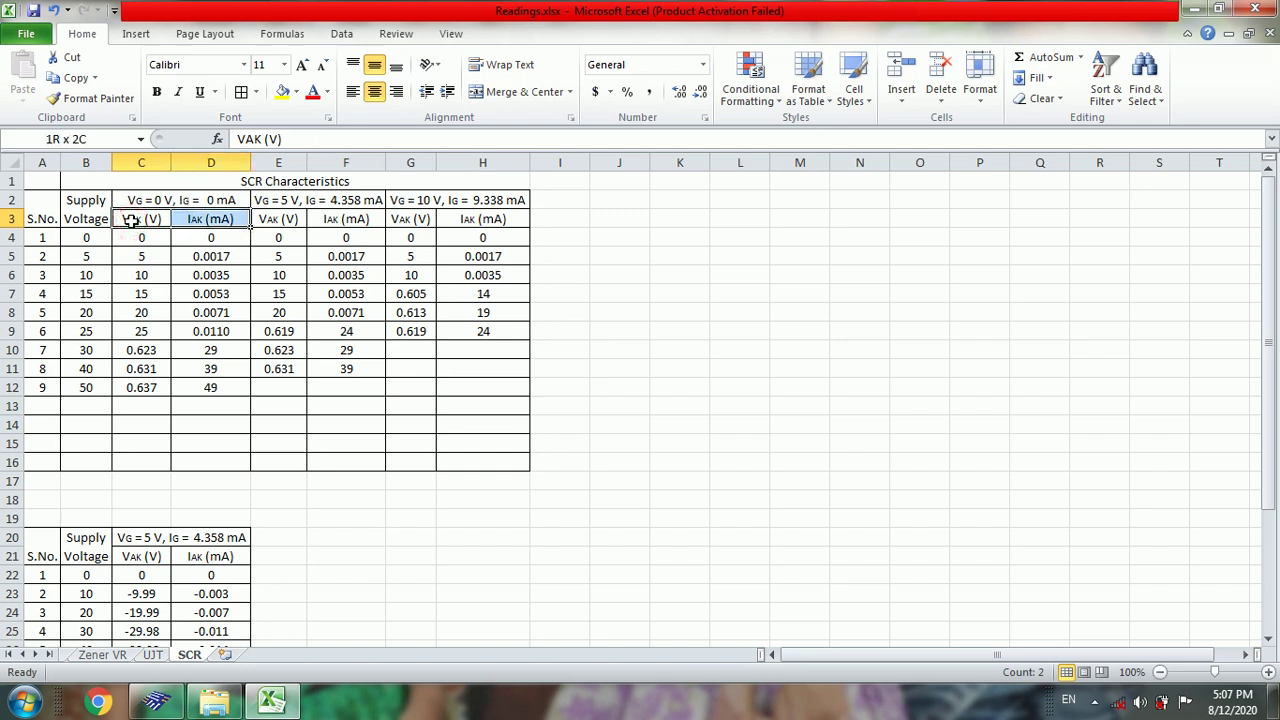
{"action": "key", "text": "shift+Down"}
{"action": "key", "text": "shift+Down"}
{"action": "key", "text": "shift+Down"}
{"action": "key", "text": "shift+Down"}
{"action": "key", "text": "shift+Down"}
{"action": "key", "text": "shift+Down"}
{"action": "key", "text": "shift+Down"}
{"action": "key", "text": "shift+Down"}
{"action": "key", "text": "shift+Down"}
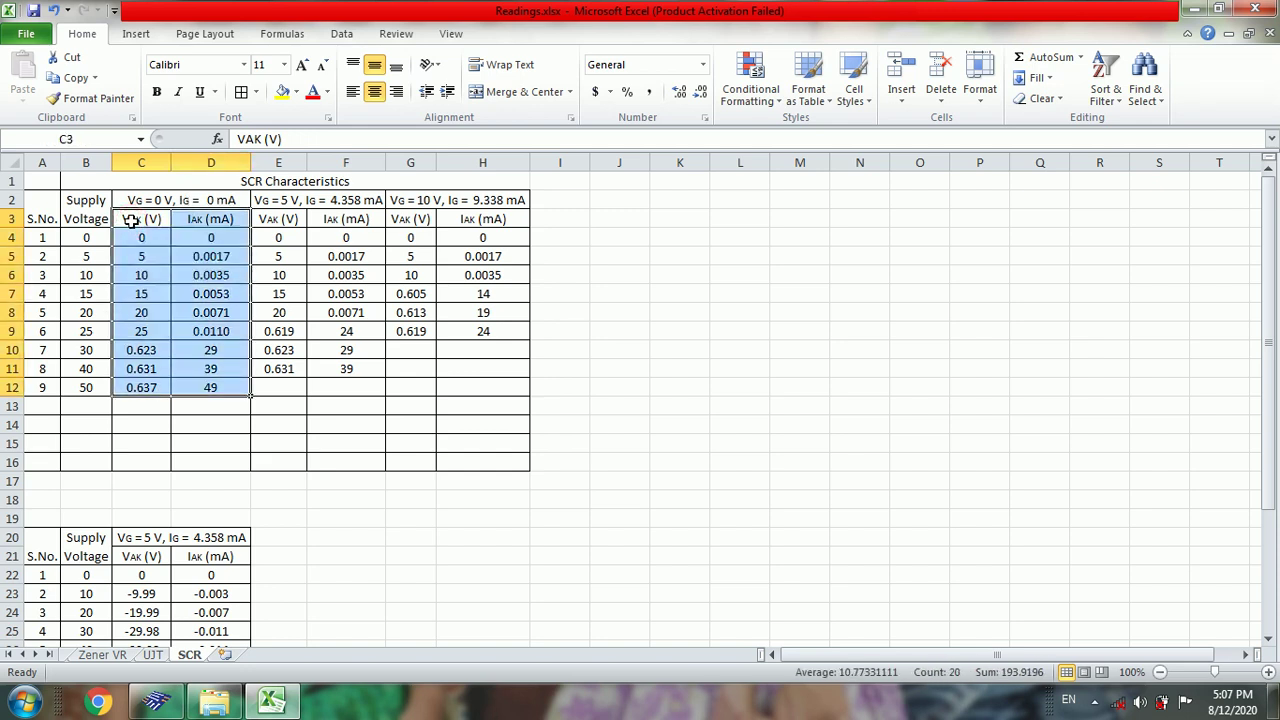
Insert a Scatter with Smooth Lines chart and place it beside the table over columns I–N
{"action": "left_click", "coordinate": [137, 33]}
{"action": "left_click", "coordinate": [563, 105]}
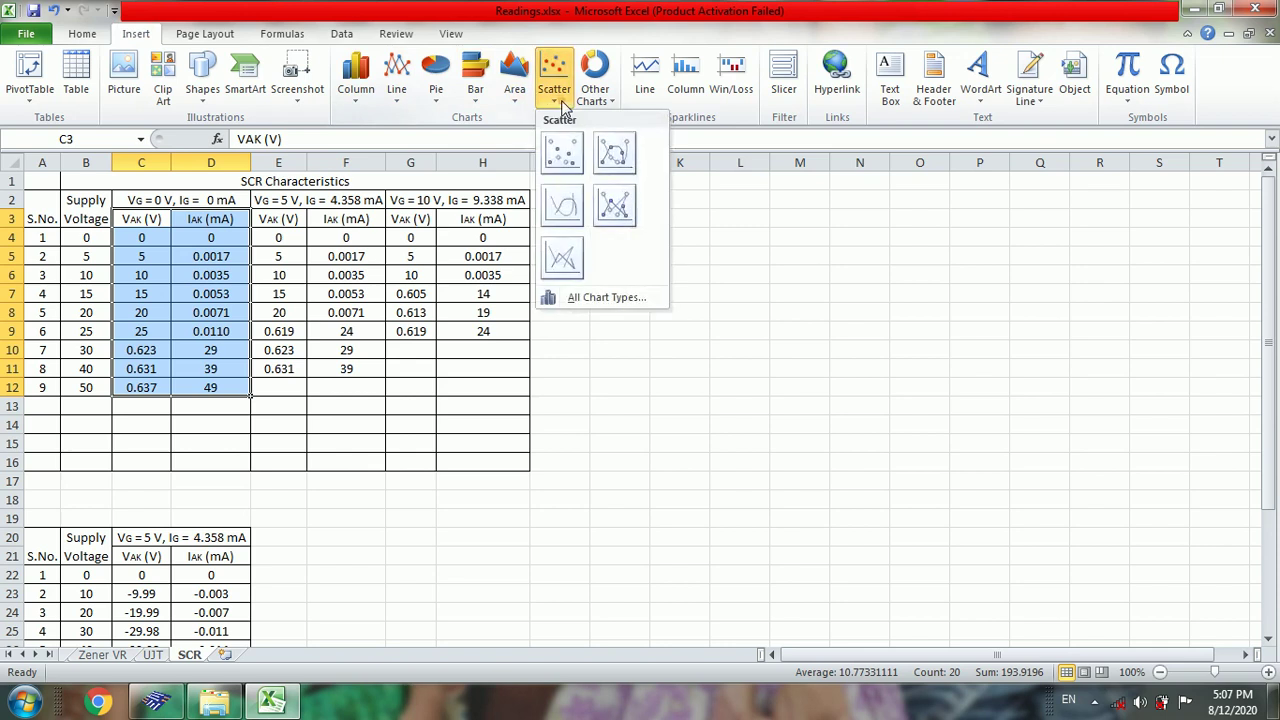
{"action": "left_click", "coordinate": [563, 205]}
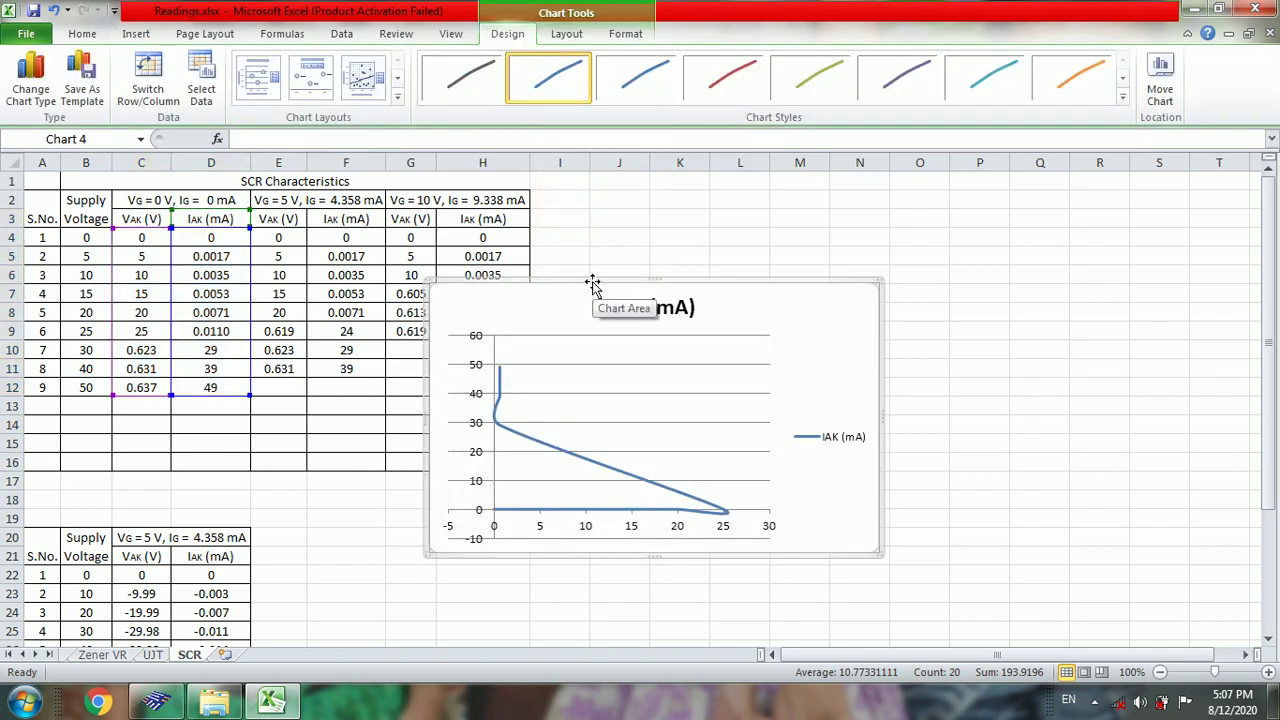
{"action": "left_click_drag", "start_coordinate": [592, 285], "coordinate": [746, 202]}
{"action": "left_click", "coordinate": [746, 202]}
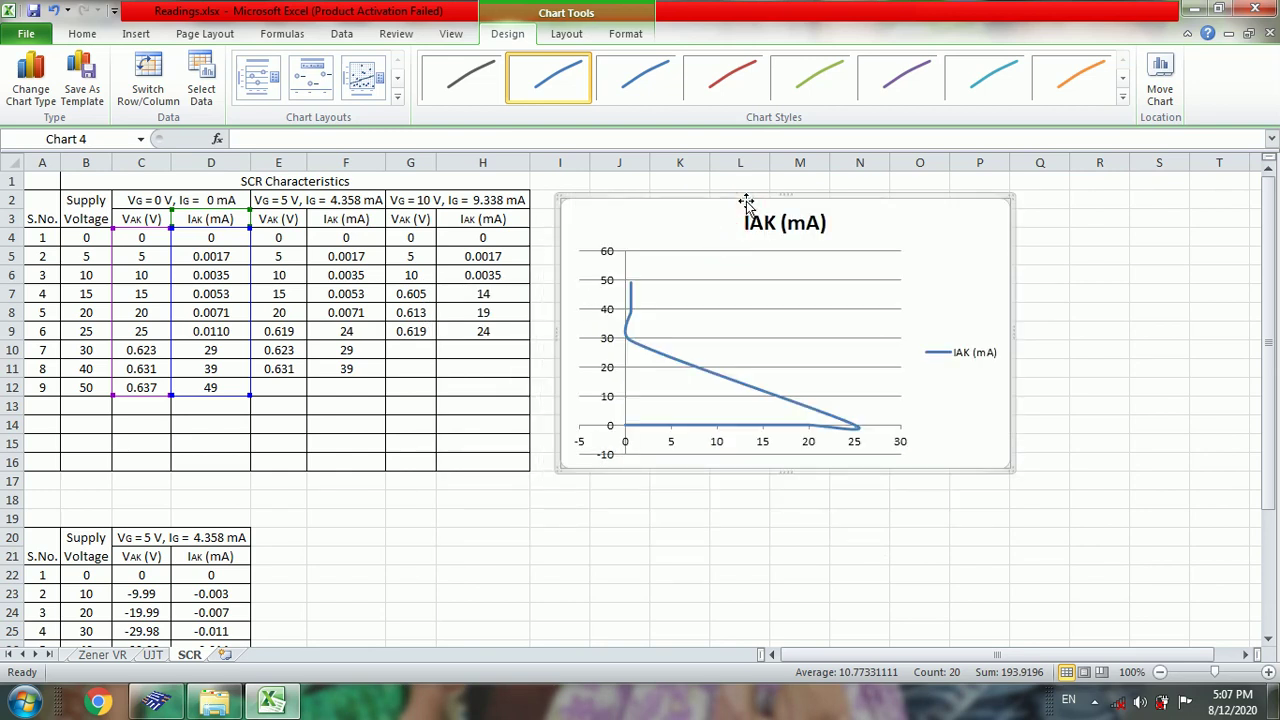
{"action": "left_click", "coordinate": [266, 237]}
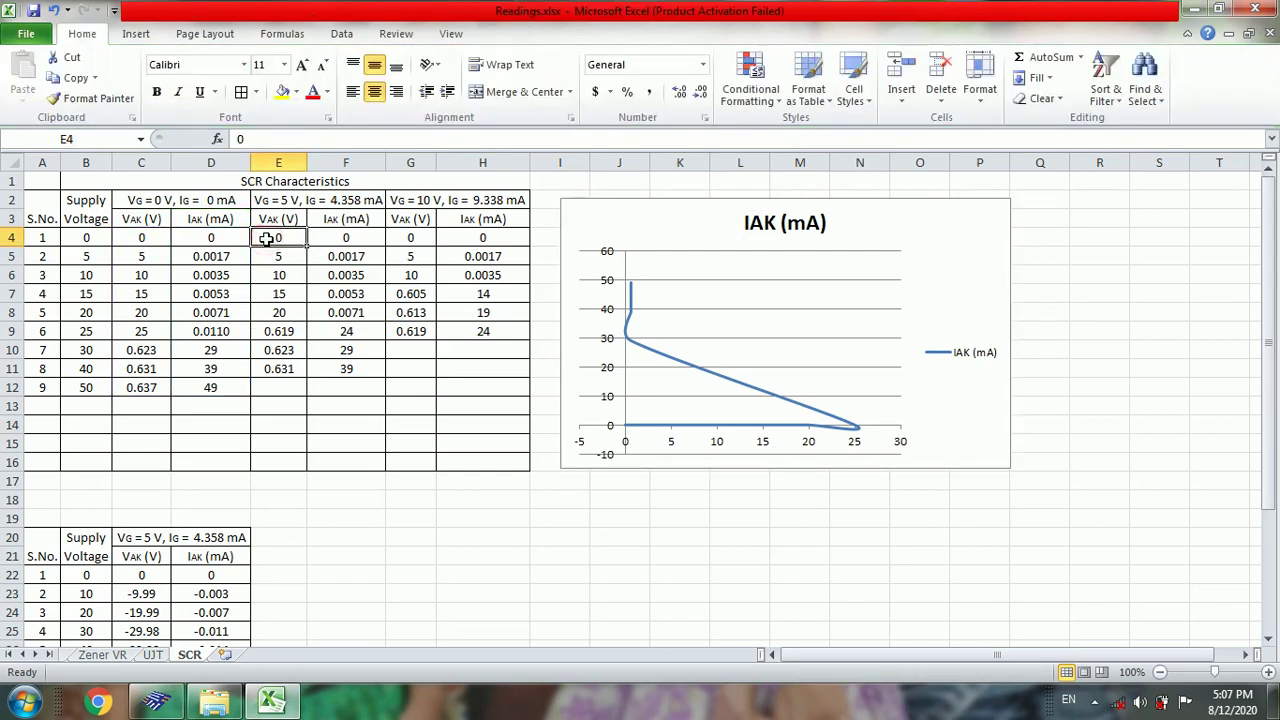
Select the VG = 5 V readings in E4:F11 and insert a temporary smooth-line scatter chart
{"action": "key", "text": "shift+Right"}
{"action": "key", "text": "shift+Down"}
{"action": "key", "text": "shift+Down"}
{"action": "key", "text": "shift+Down"}
{"action": "key", "text": "shift+Down"}
{"action": "key", "text": "shift+Down"}
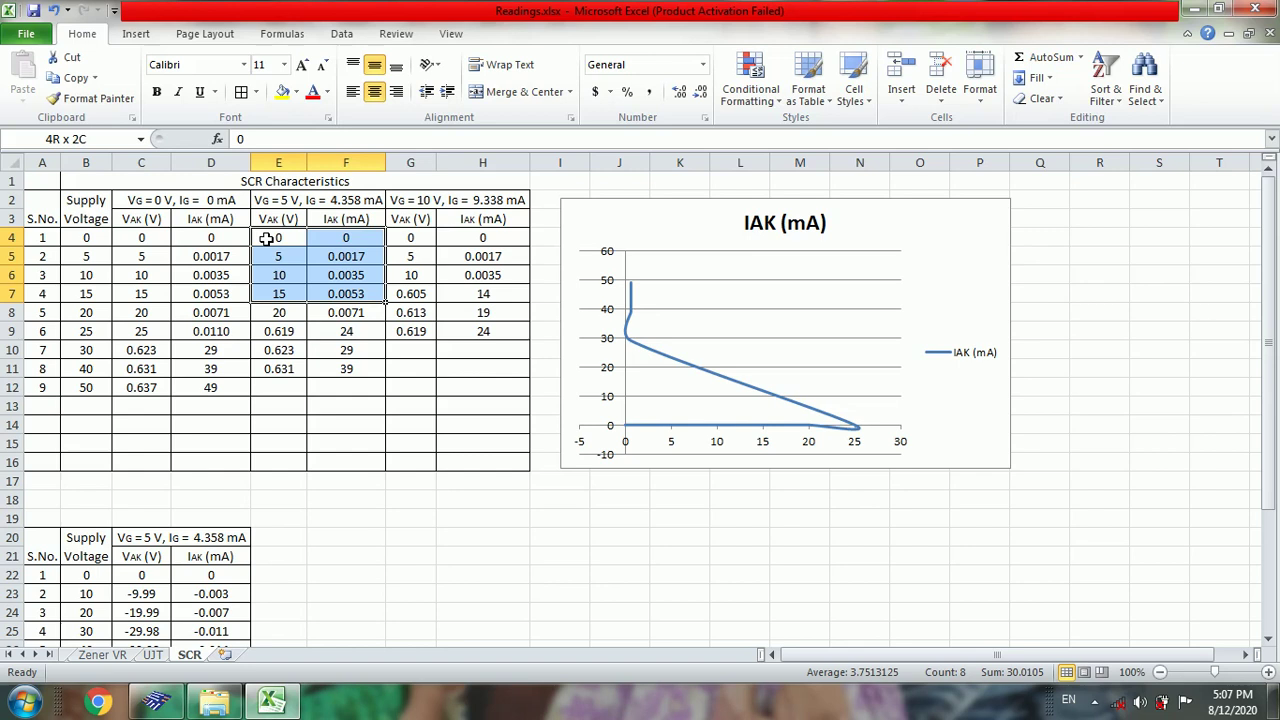
{"action": "key", "text": "shift+Down"}
{"action": "key", "text": "shift+Down"}
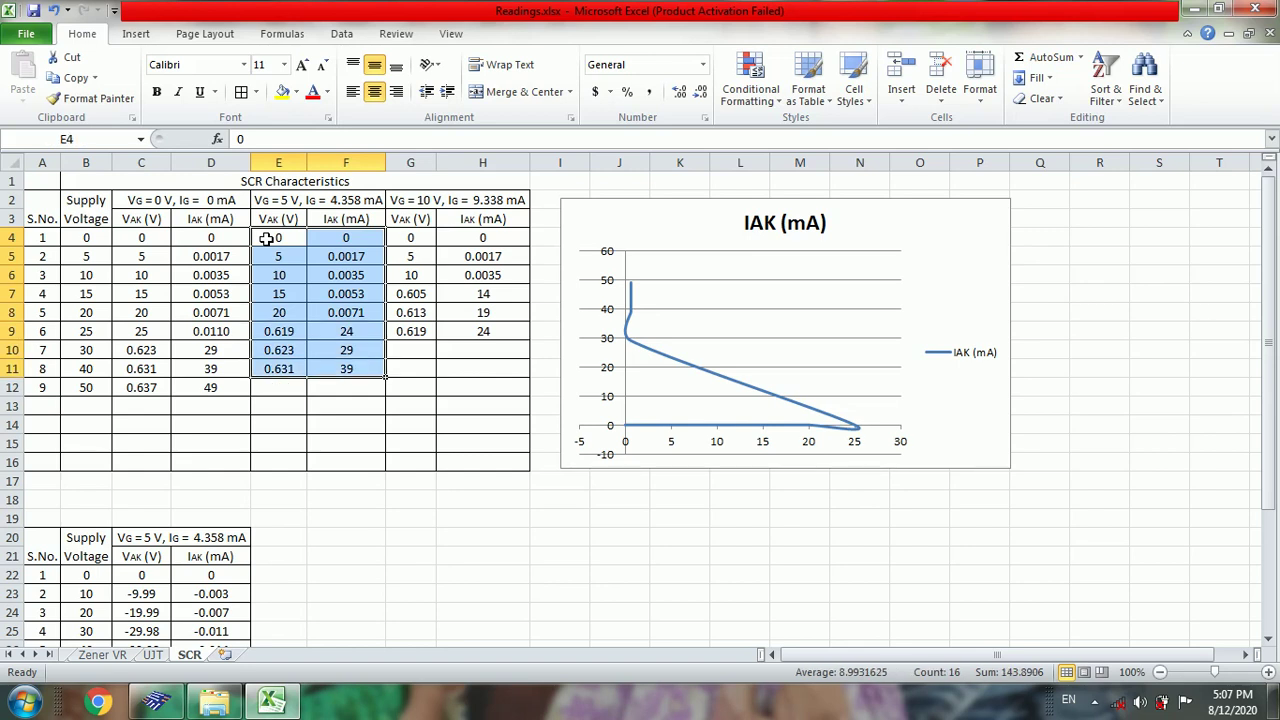
{"action": "left_click", "coordinate": [136, 38]}
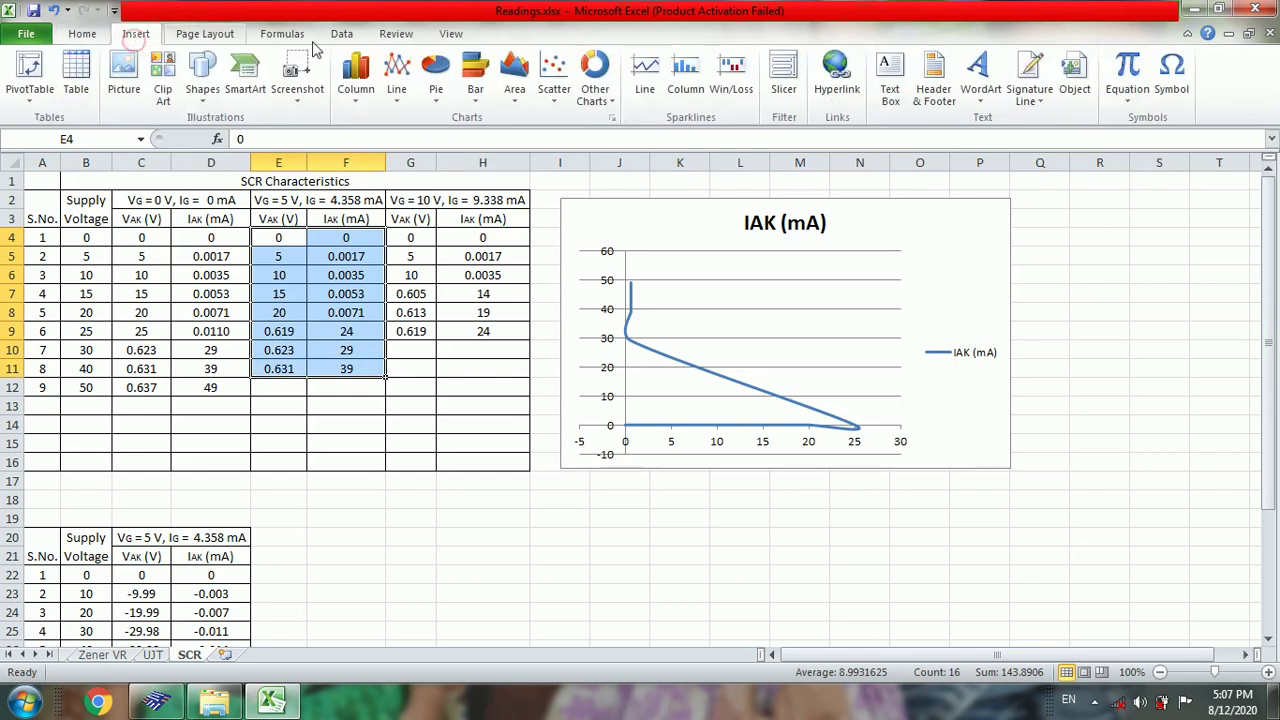
{"action": "left_click", "coordinate": [556, 100]}
{"action": "left_click", "coordinate": [562, 205]}
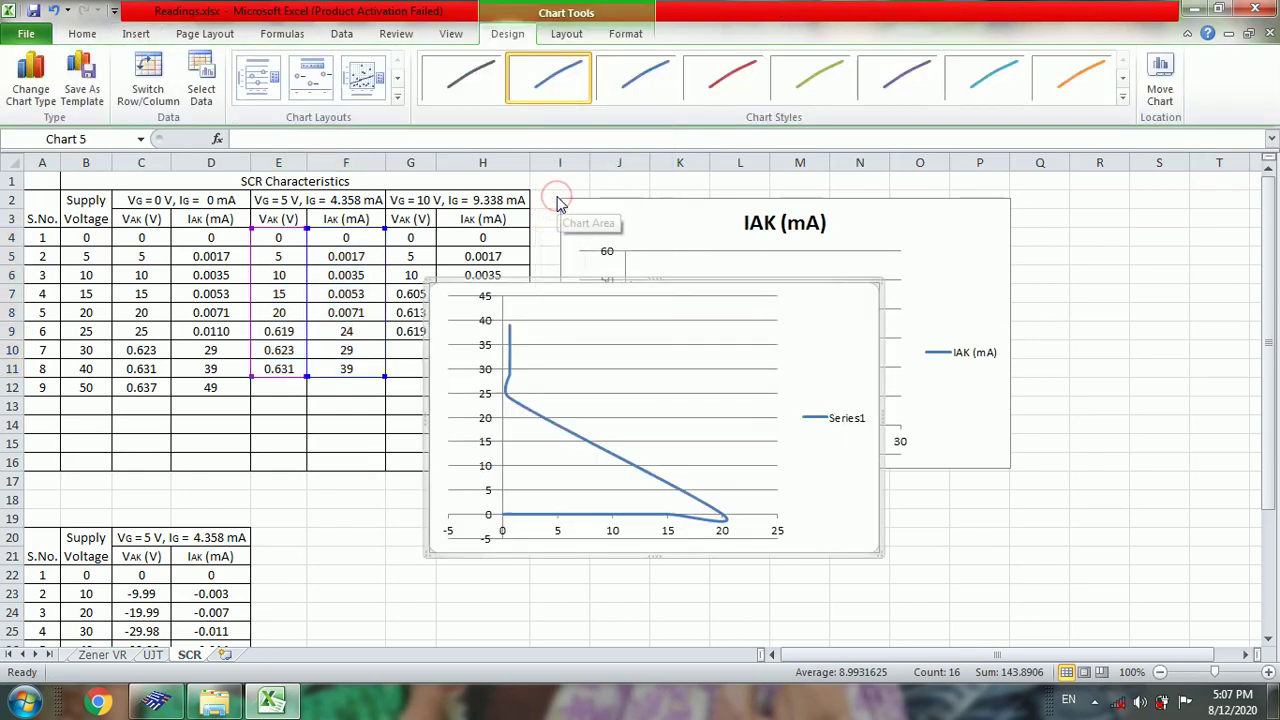
Cut the temporary chart's series and paste it into the original IAK (mA) chart
{"action": "left_click", "coordinate": [526, 411]}
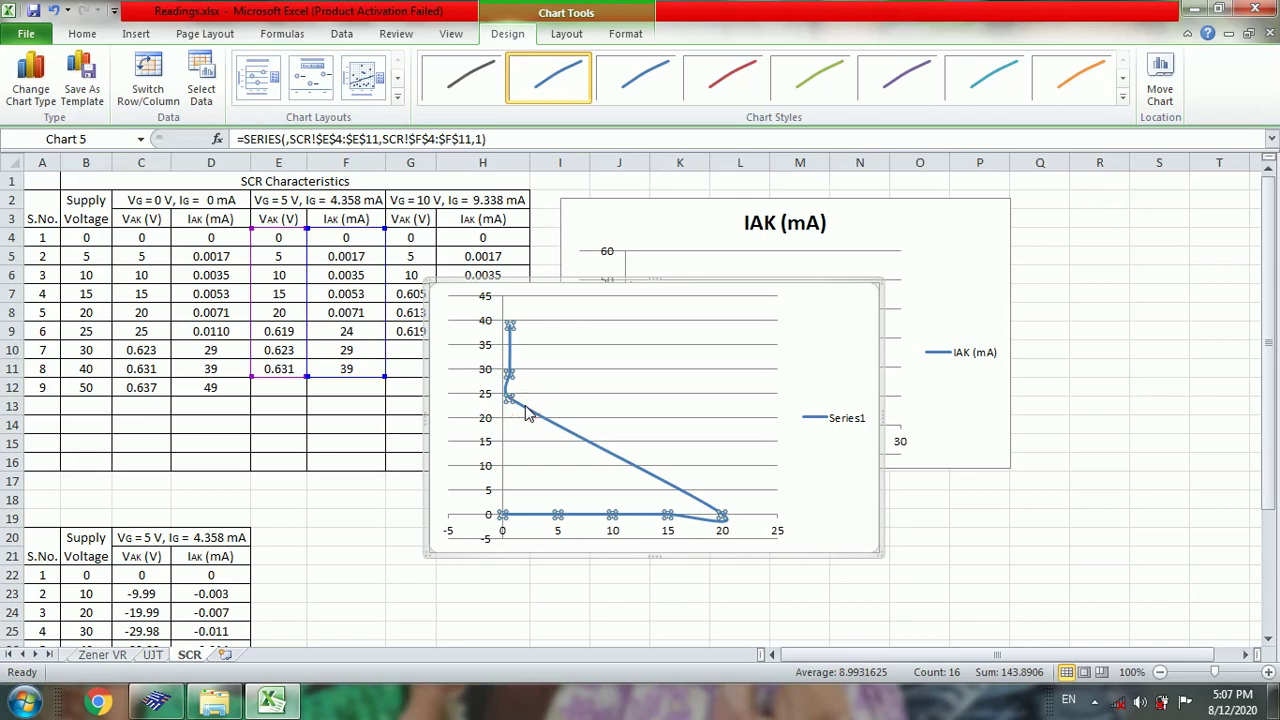
{"action": "key", "text": "ctrl+z"}
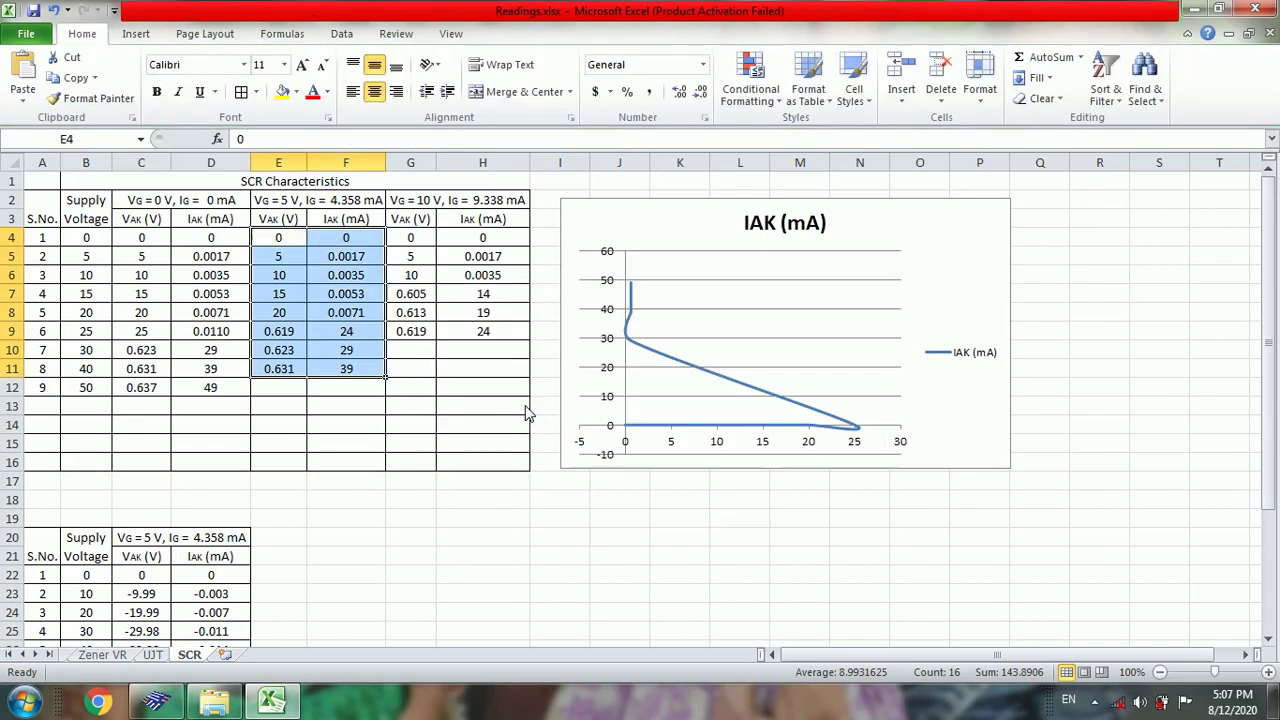
{"action": "left_click", "coordinate": [686, 362]}
{"action": "key", "text": "ctrl+z"}
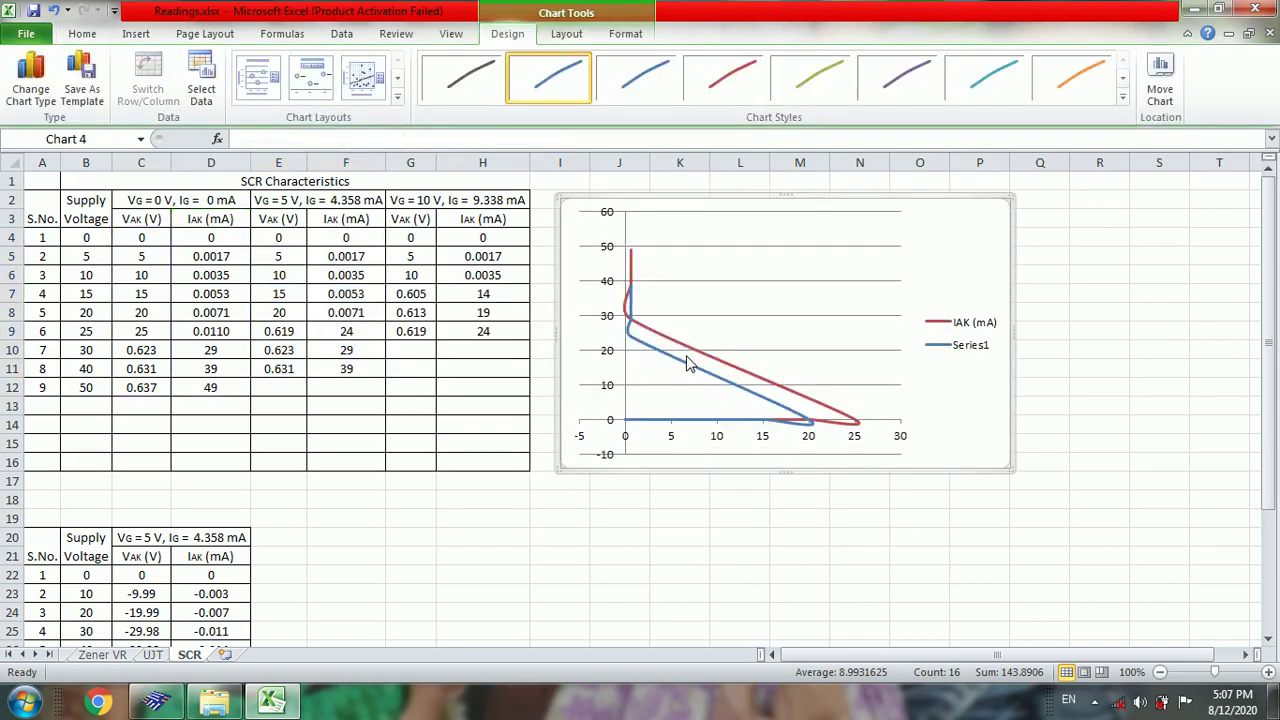
{"action": "left_click", "coordinate": [421, 245]}
Select the VG = 10 V readings in G4:H9 and insert a temporary smooth-line scatter chart
{"action": "key", "text": "shift+Right"}
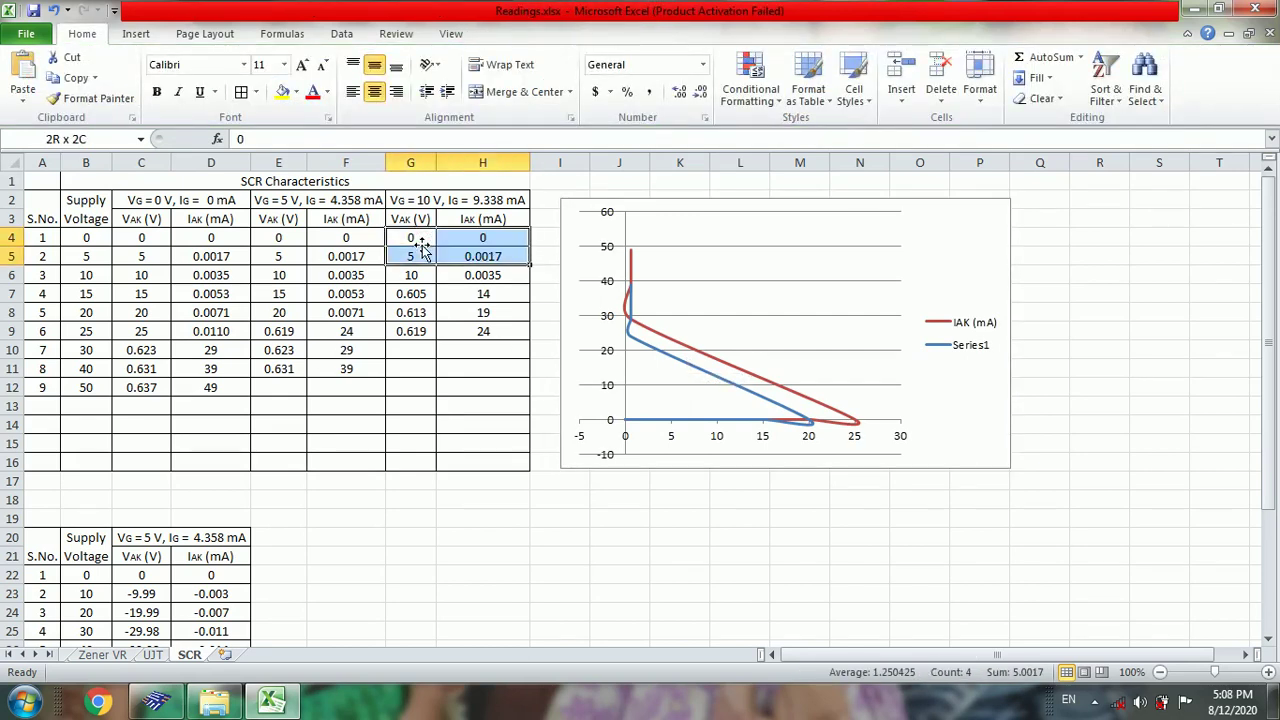
{"action": "left_click_drag", "start_coordinate": [422, 250], "coordinate": [422, 331]}
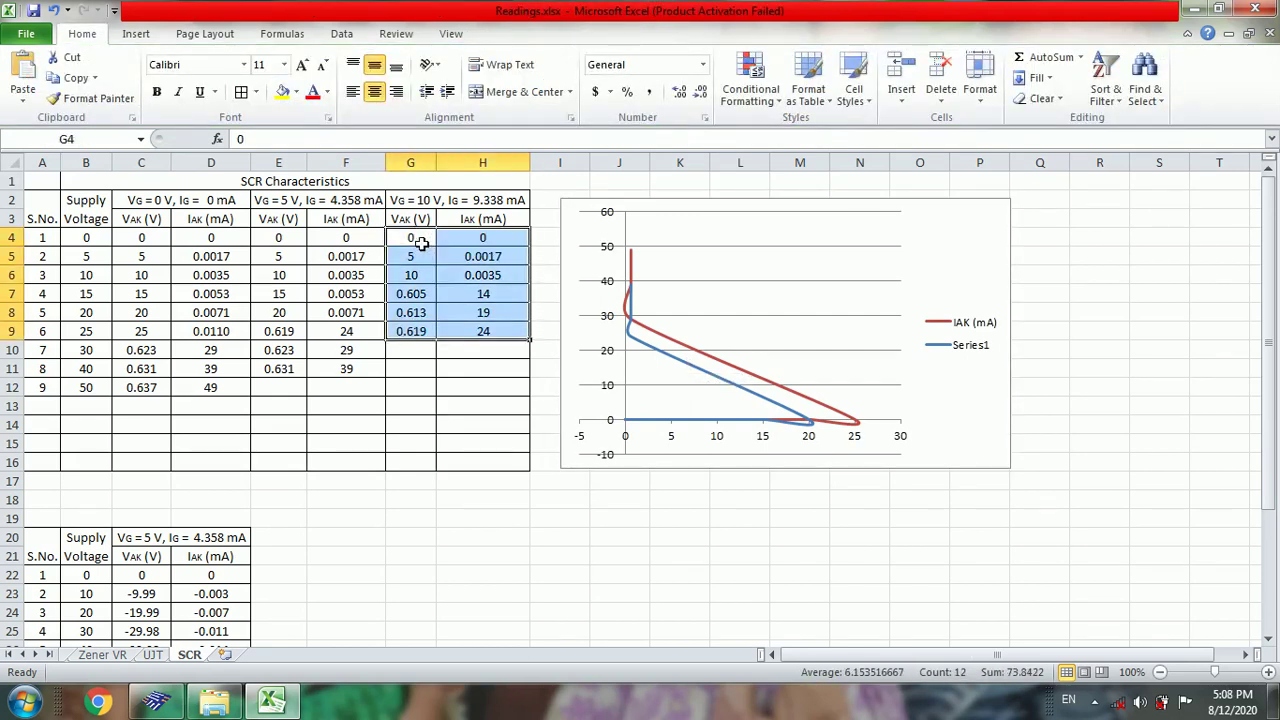
{"action": "left_click", "coordinate": [139, 38]}
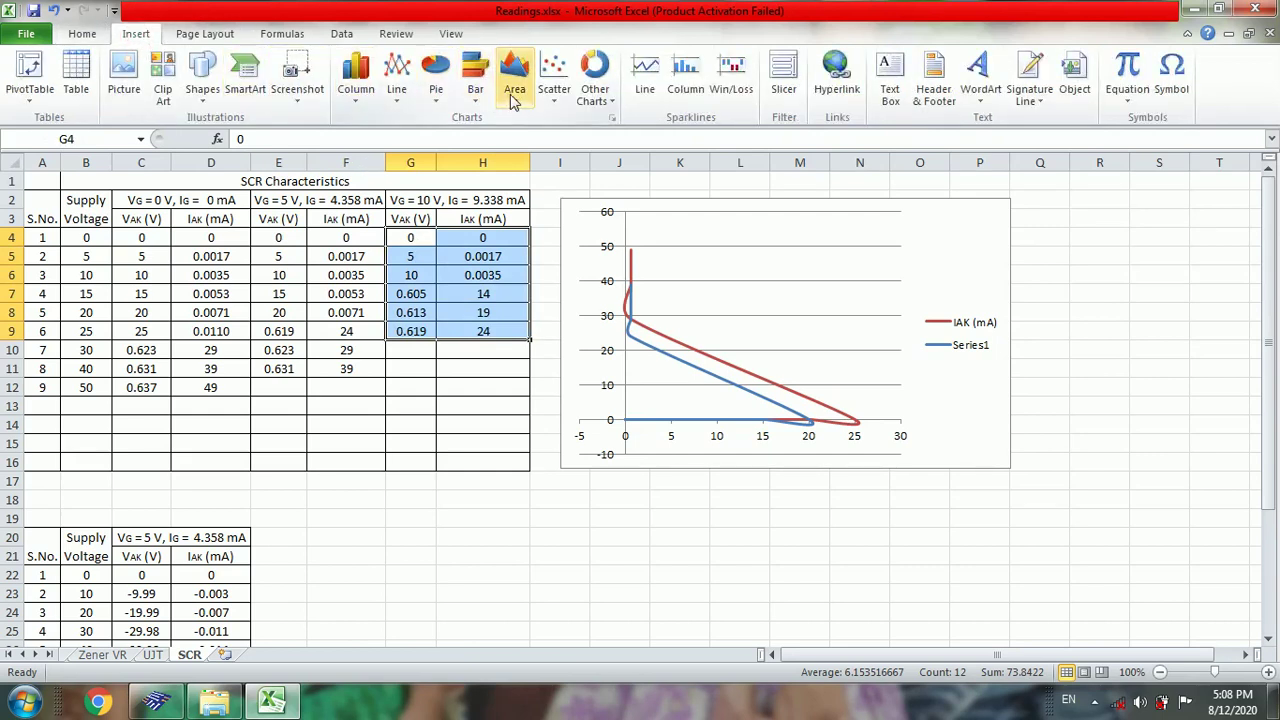
{"action": "left_click", "coordinate": [553, 85]}
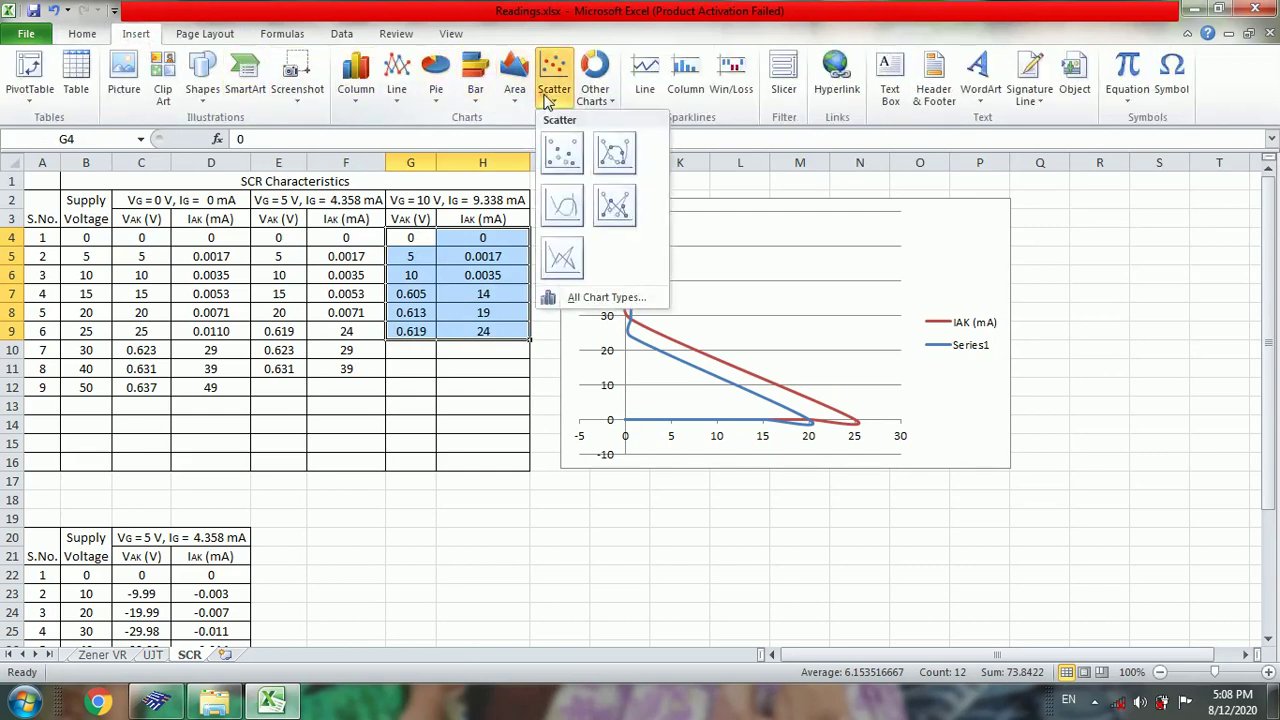
{"action": "left_click", "coordinate": [562, 205]}
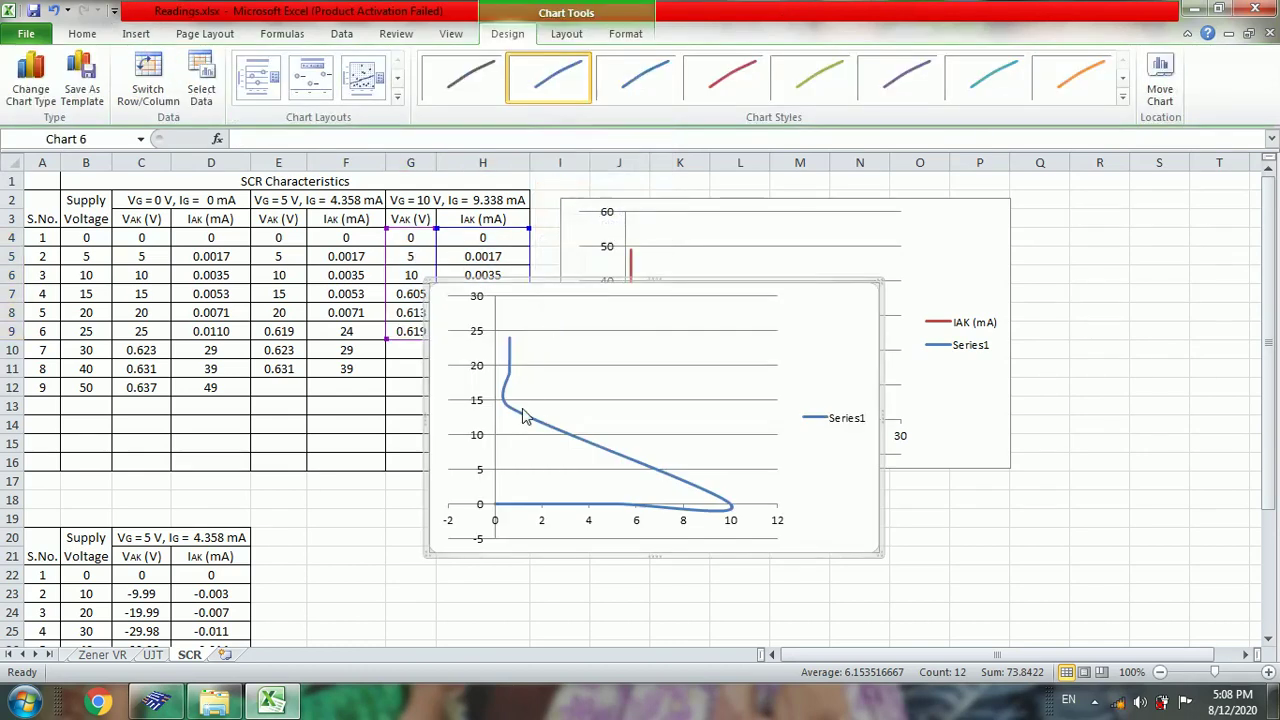
Cut the VG = 10 V series and paste it into the combined IAK (mA) chart
{"action": "left_click", "coordinate": [522, 418]}
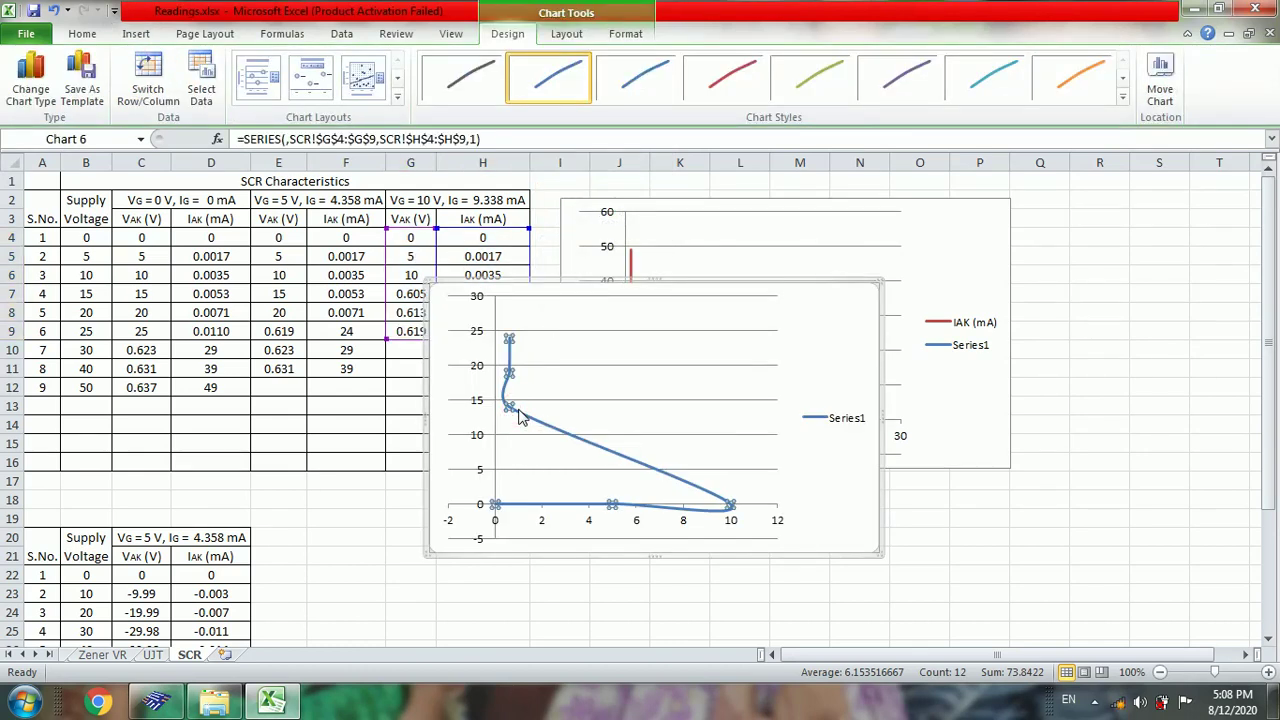
{"action": "key", "text": "ctrl+z"}
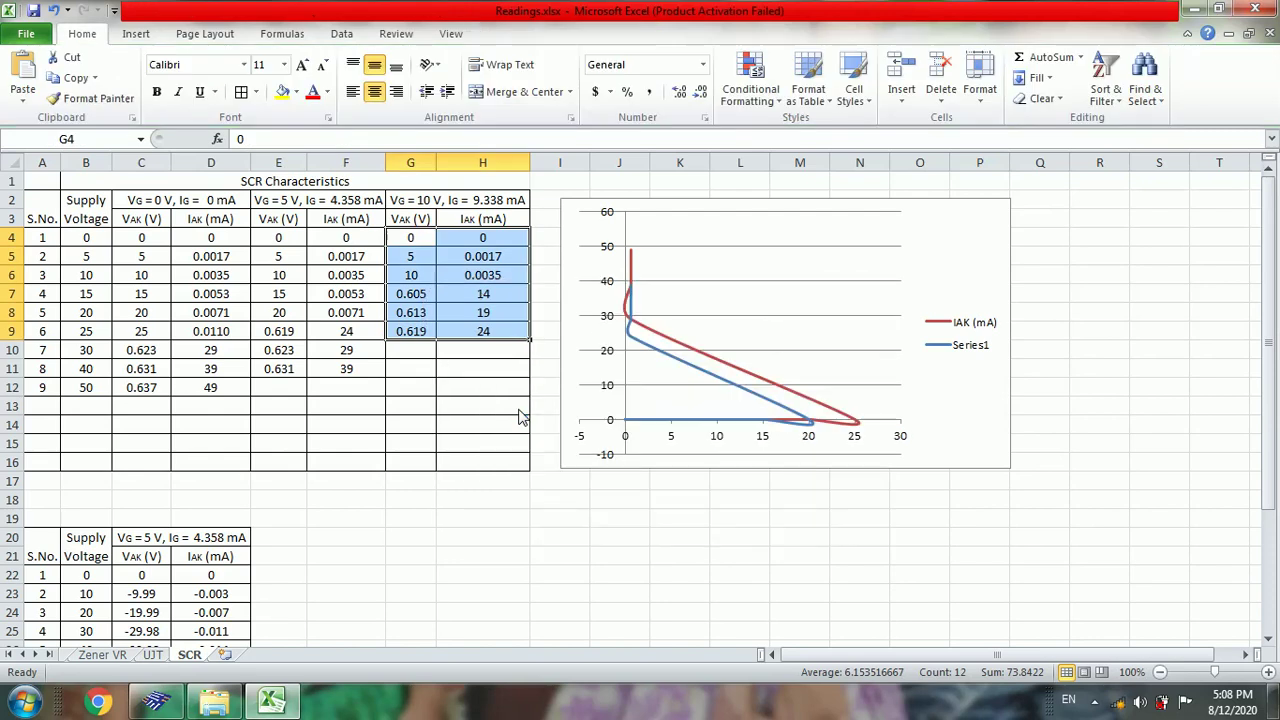
{"action": "left_click", "coordinate": [748, 308]}
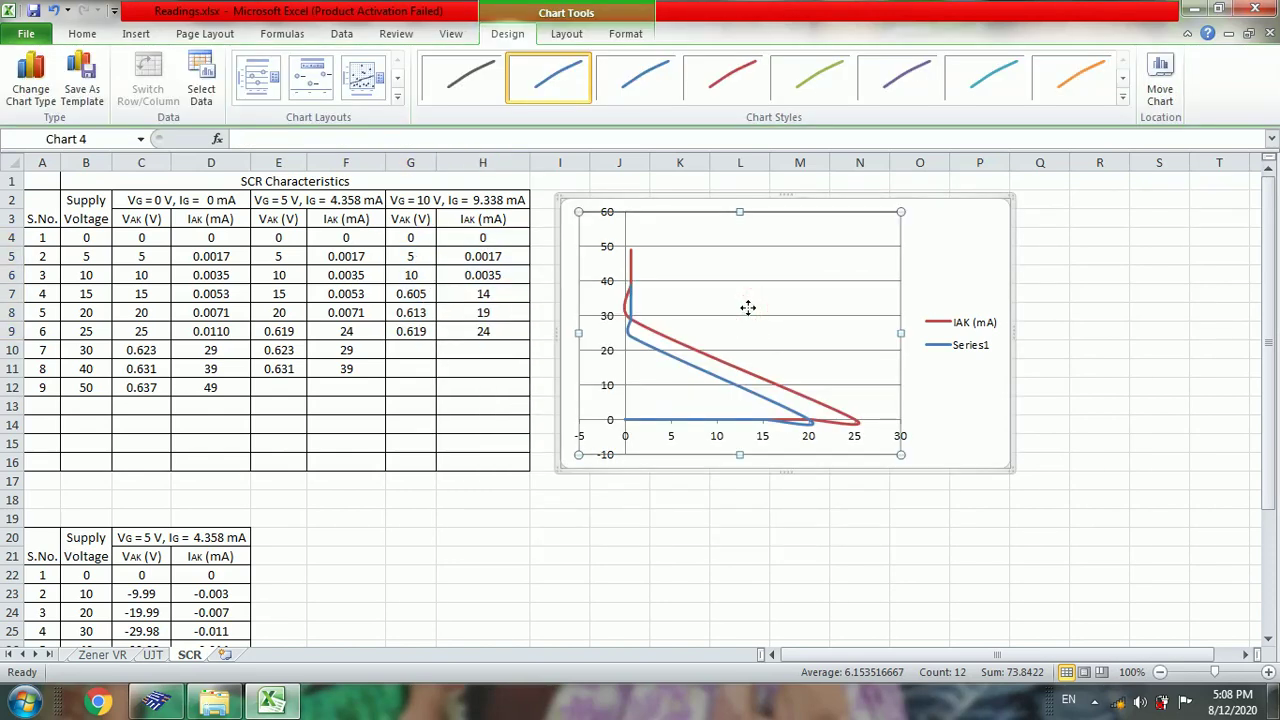
{"action": "key", "text": "ctrl+v"}
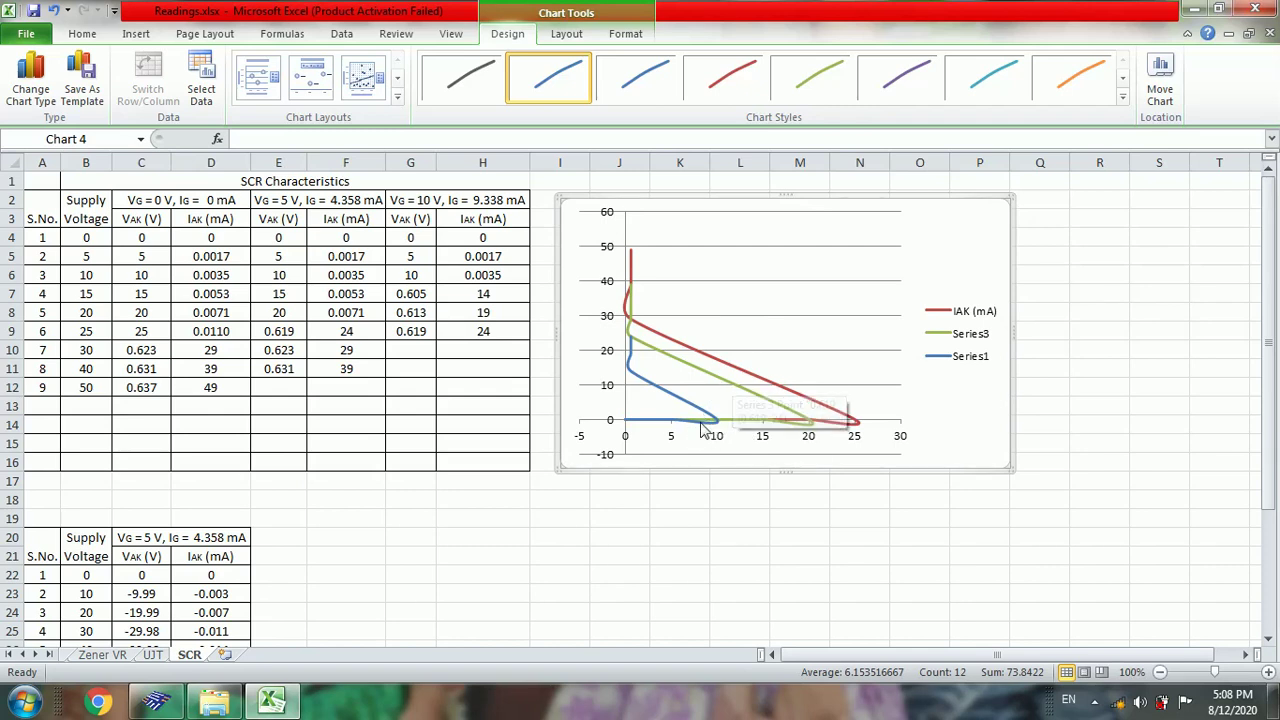
{"action": "mouse_move", "coordinate": [709, 432]}
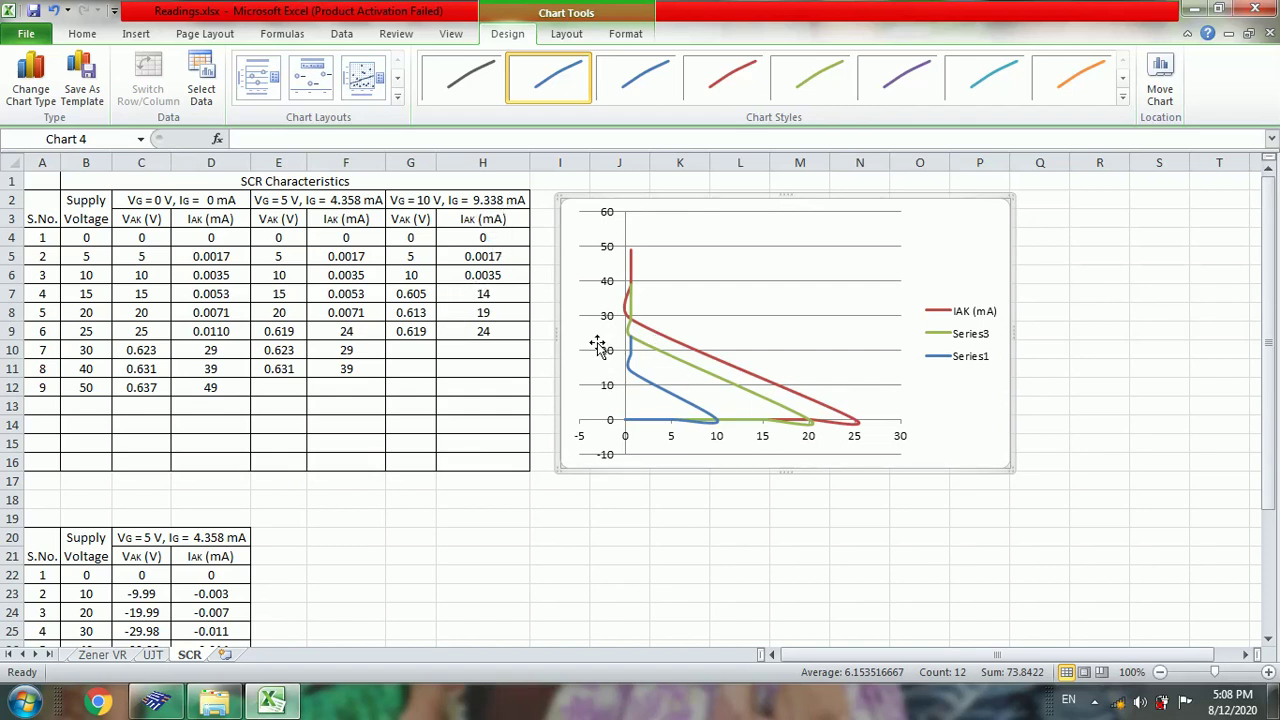
{"action": "left_click", "coordinate": [1267, 641]}
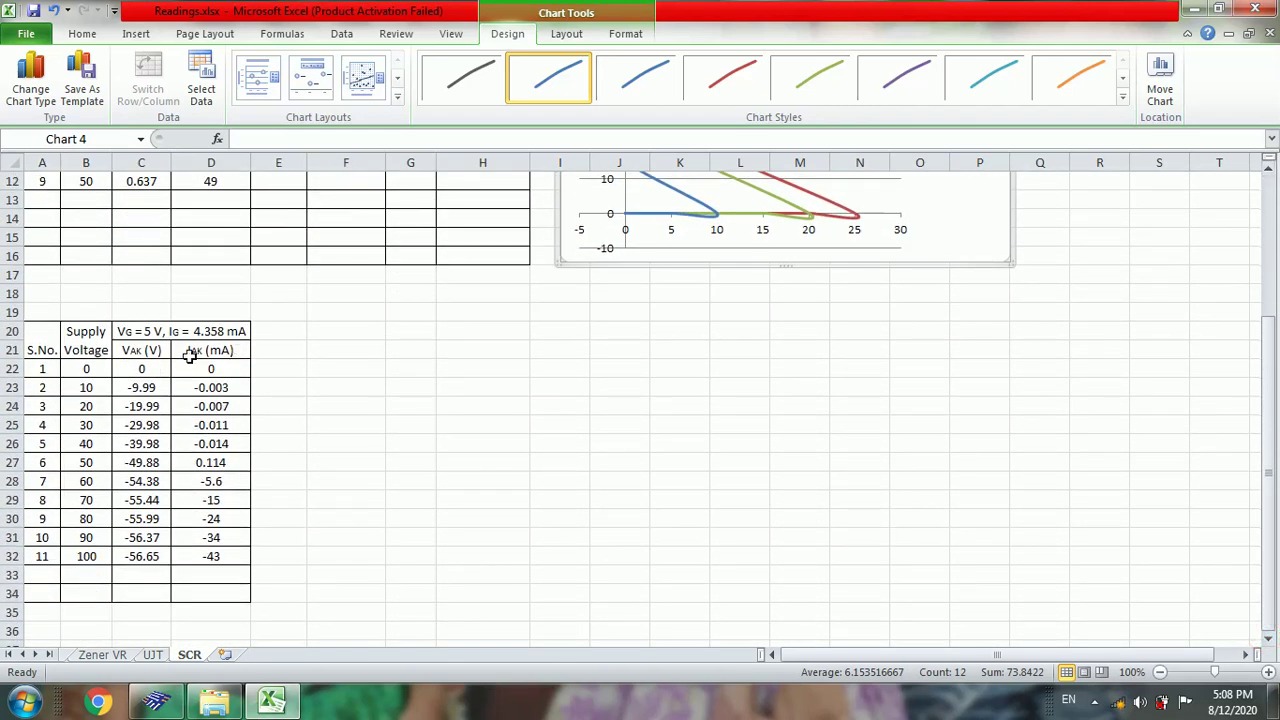
Select the reverse readings in C22:D32 and insert a temporary smooth-line scatter chart
{"action": "left_click", "coordinate": [141, 372]}
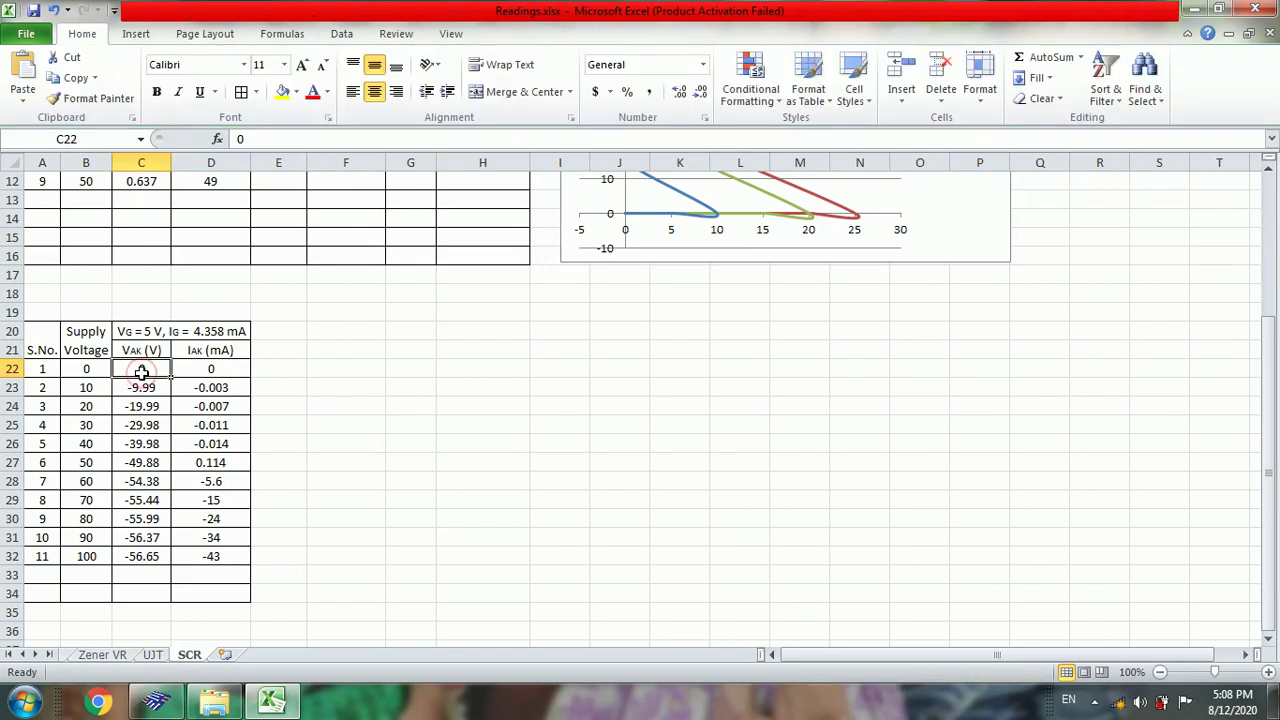
{"action": "key", "text": "shift+Right"}
{"action": "key", "text": "shift+Down"}
{"action": "key", "text": "shift+Down"}
{"action": "key", "text": "shift+Down"}
{"action": "key", "text": "shift+Down"}
{"action": "key", "text": "shift+Down"}
{"action": "key", "text": "shift+Down"}
{"action": "key", "text": "shift+Down"}
{"action": "key", "text": "shift+Down"}
{"action": "key", "text": "shift+Down"}
{"action": "key", "text": "shift+Down"}
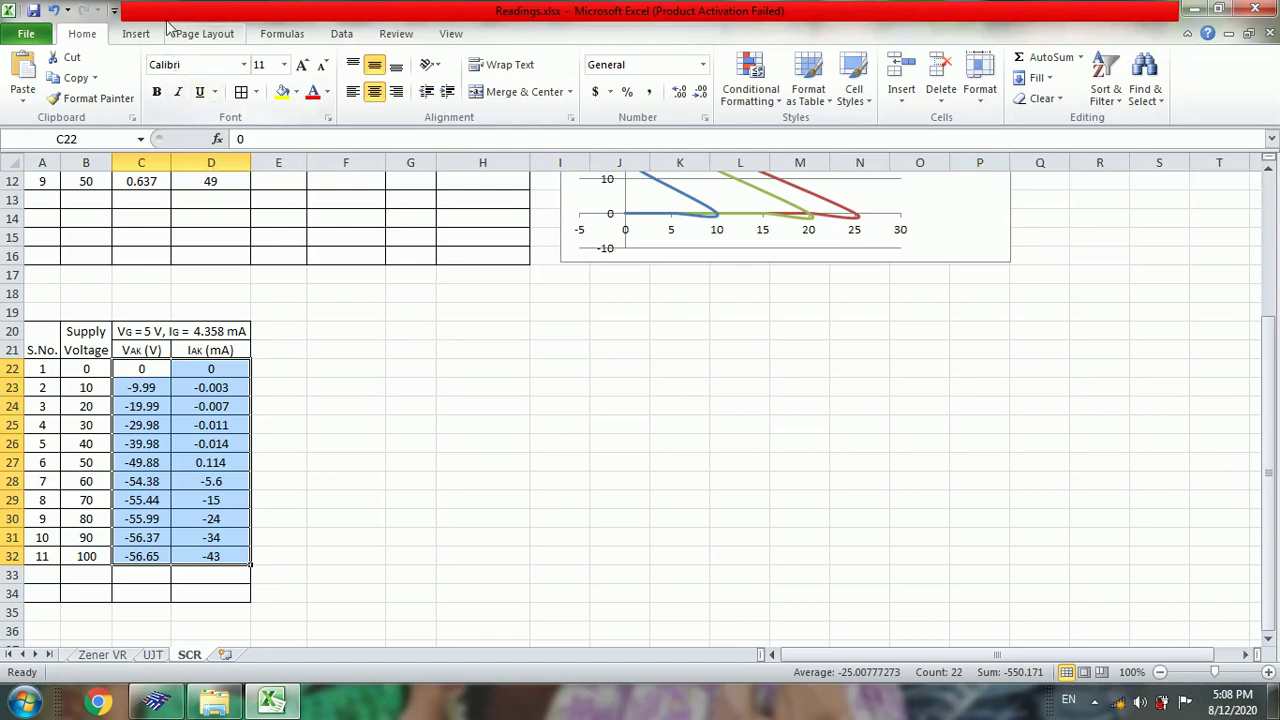
{"action": "left_click", "coordinate": [128, 36]}
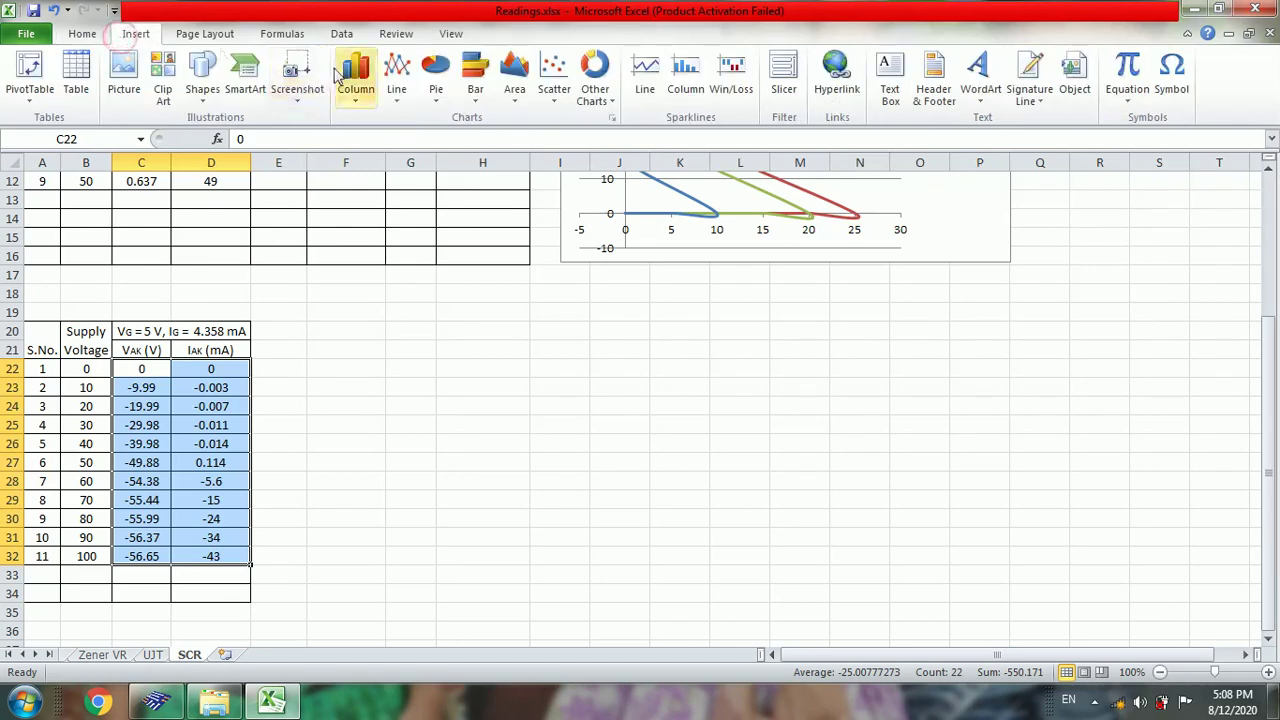
{"action": "left_click", "coordinate": [555, 95]}
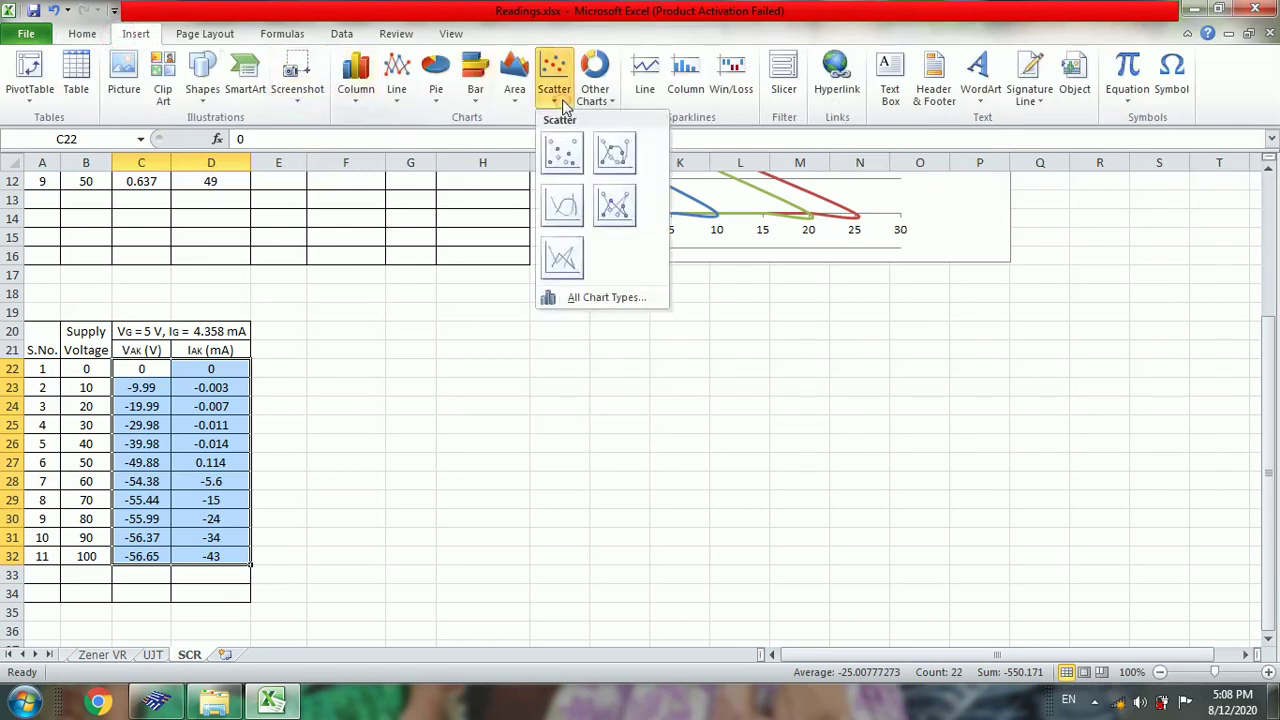
{"action": "left_click", "coordinate": [566, 210]}
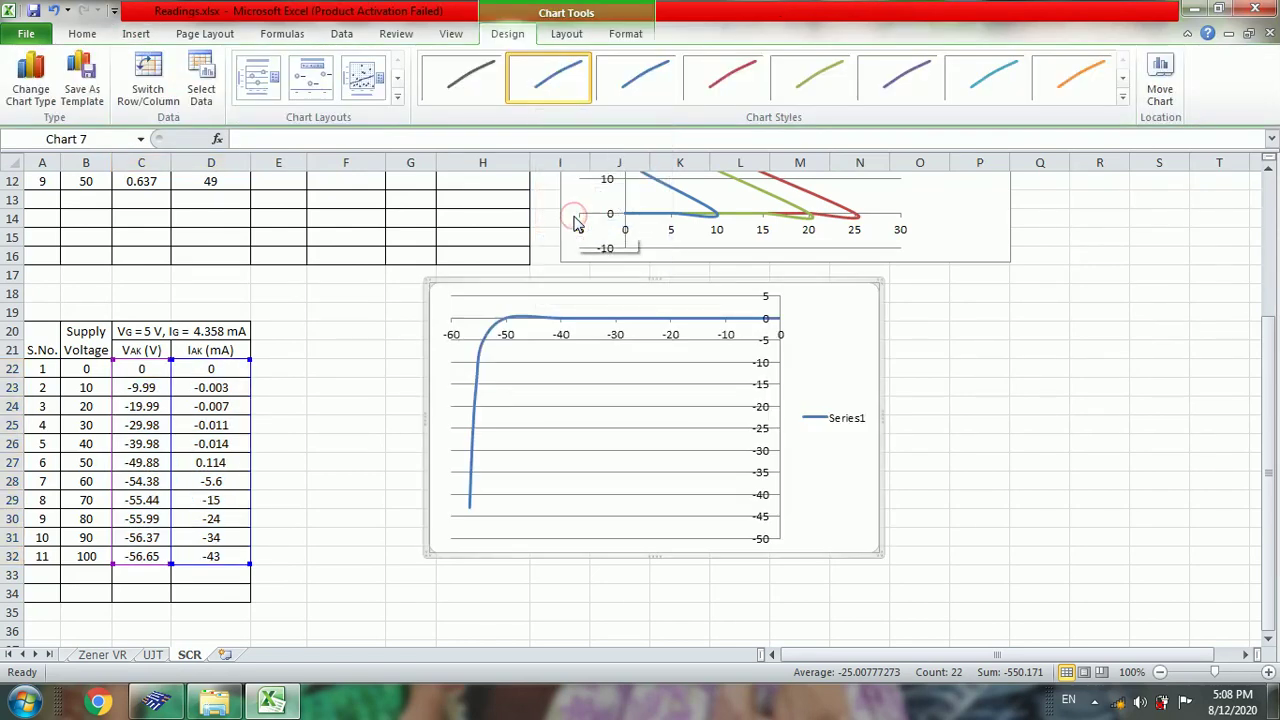
Move the reverse series into the combined chart as a fourth curve and return to the top of the sheet
{"action": "left_click", "coordinate": [514, 320]}
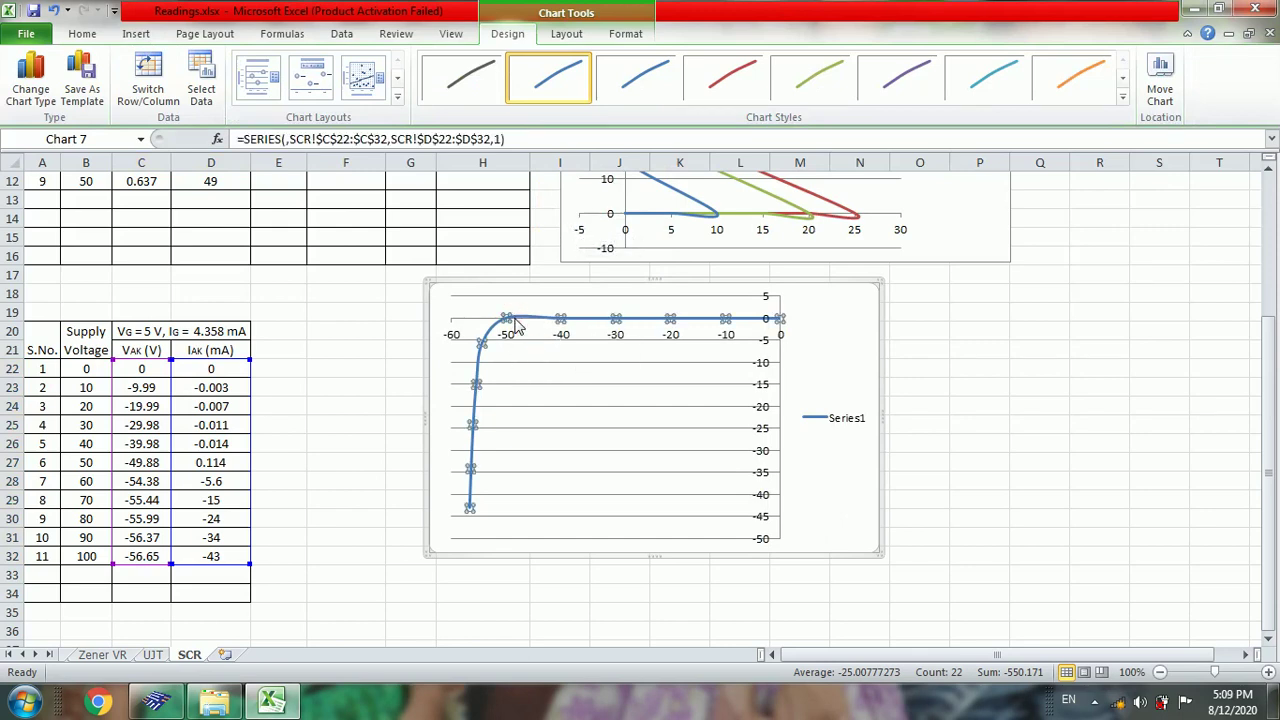
{"action": "key", "text": "ctrl+z"}
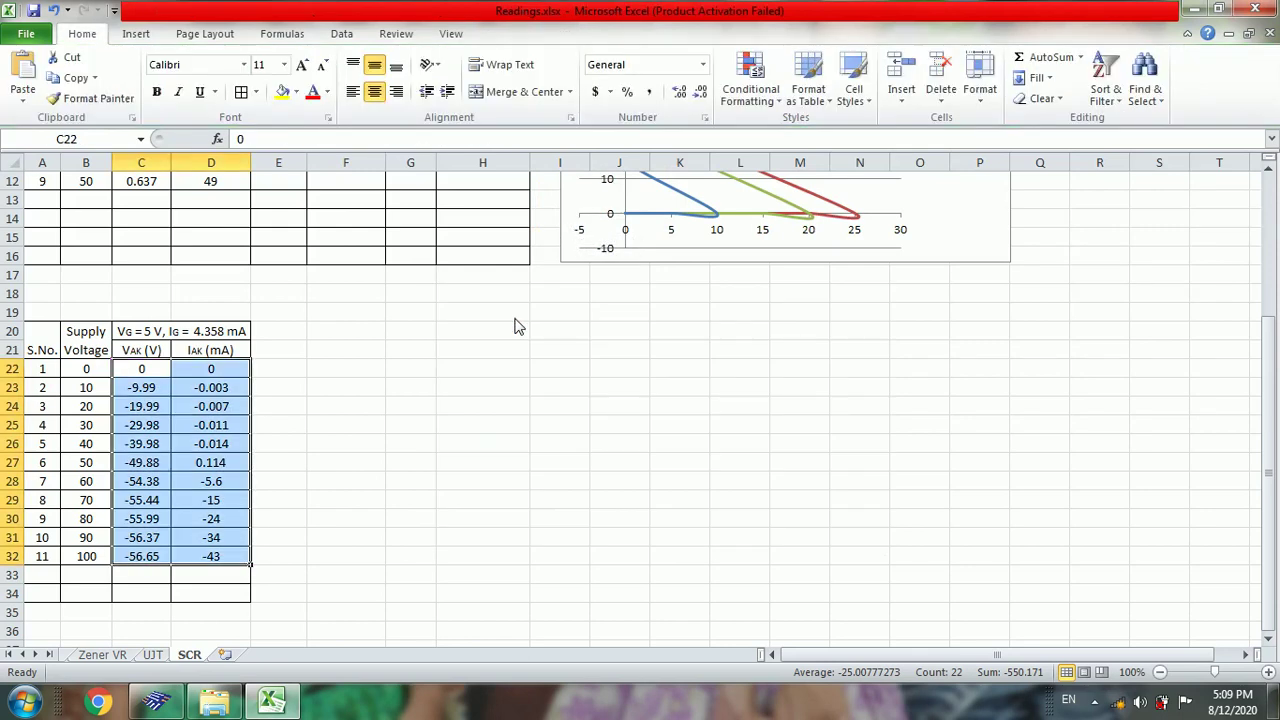
{"action": "left_click", "coordinate": [640, 233]}
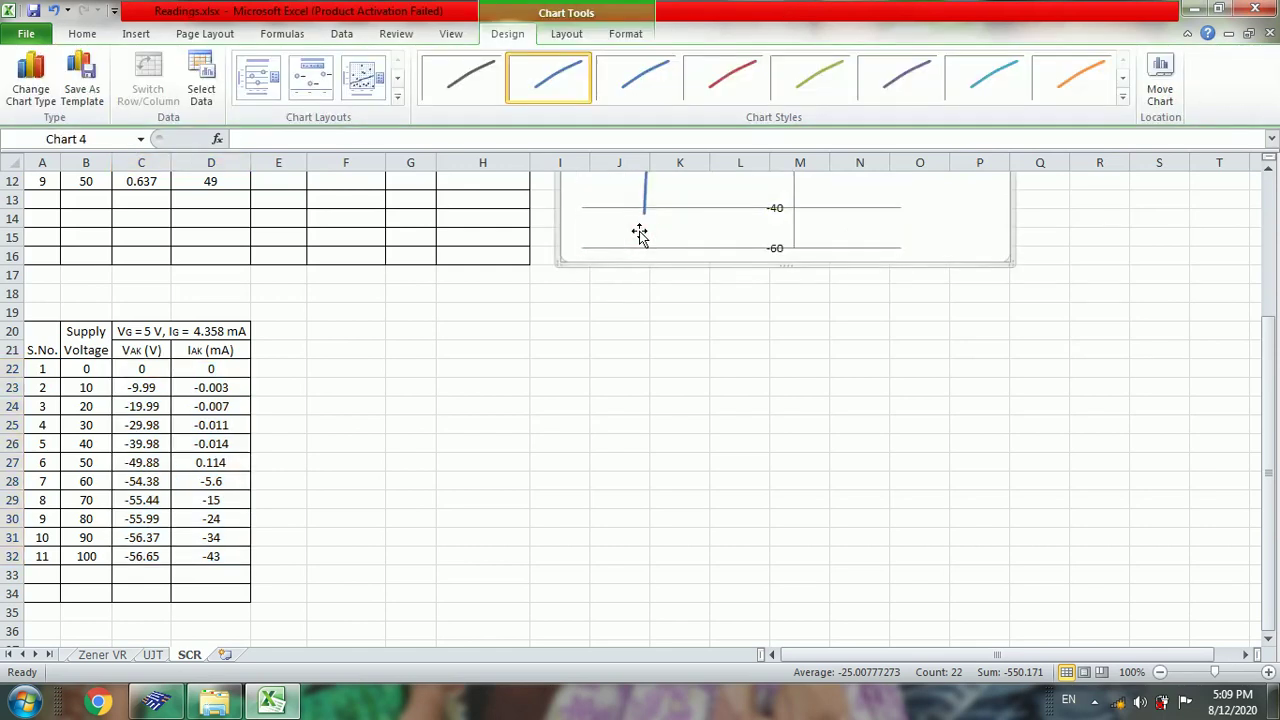
{"action": "left_click", "coordinate": [1270, 172]}
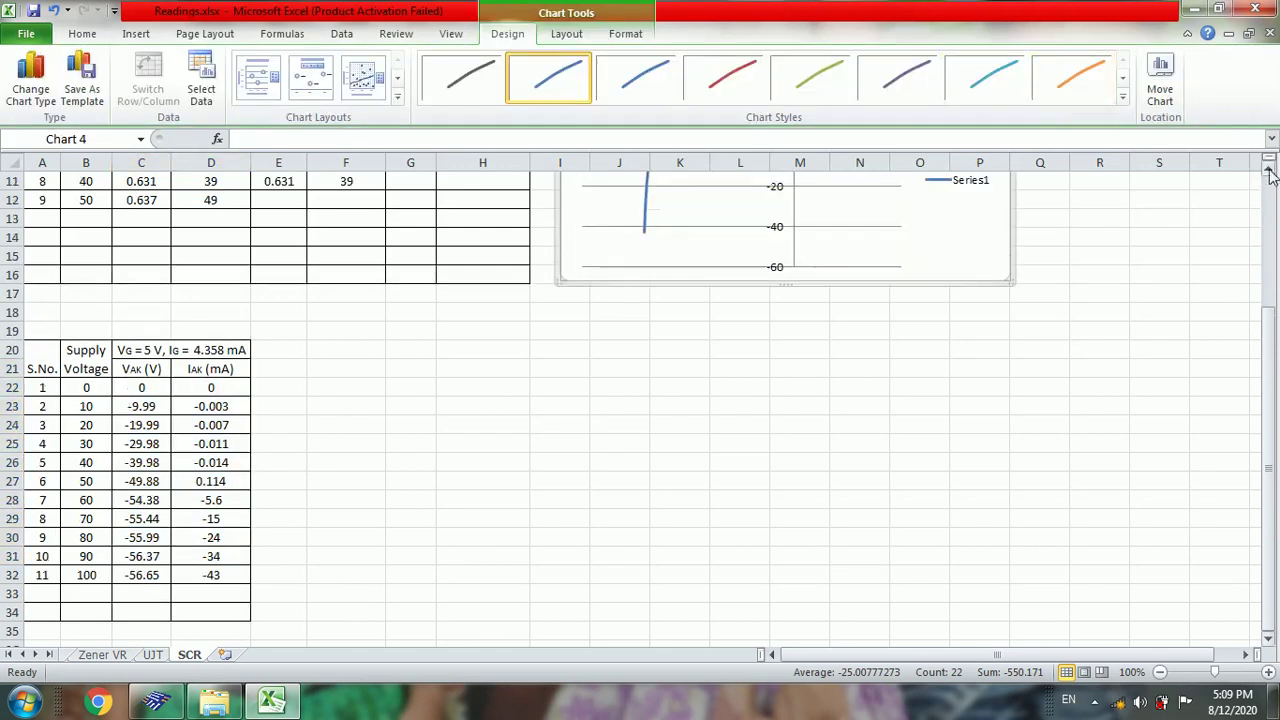
{"action": "left_click", "coordinate": [1270, 172]}
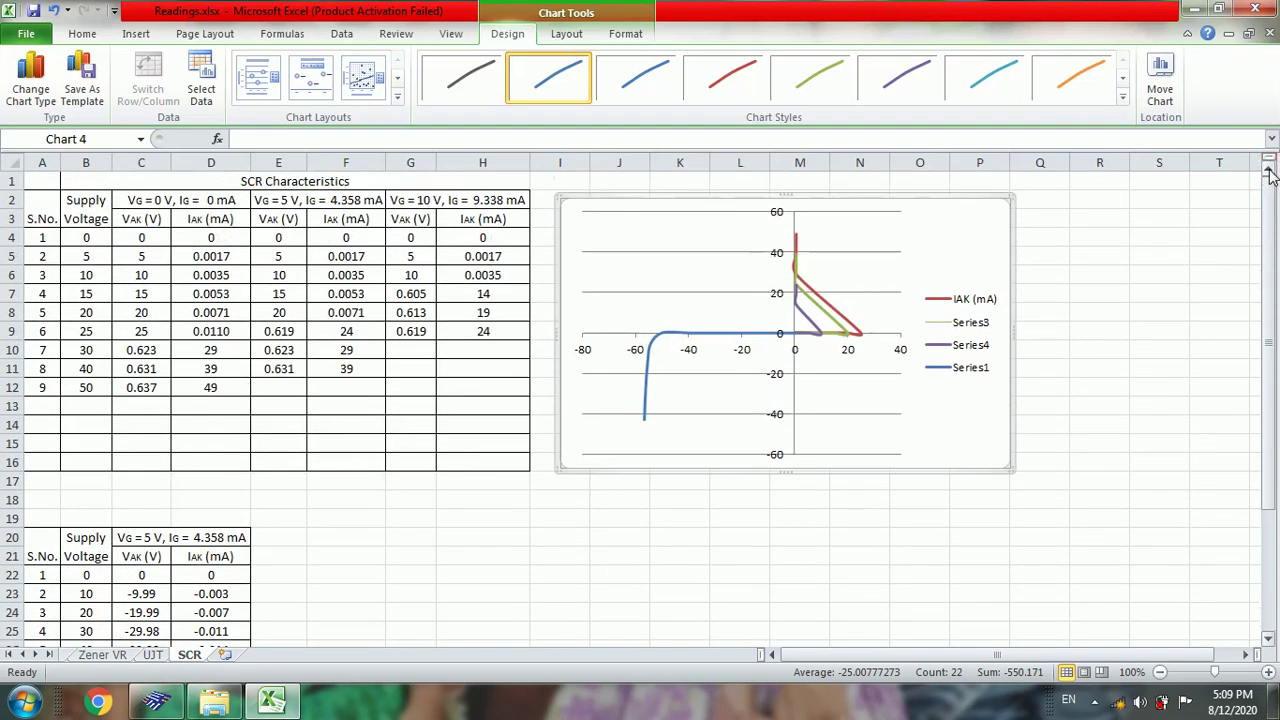